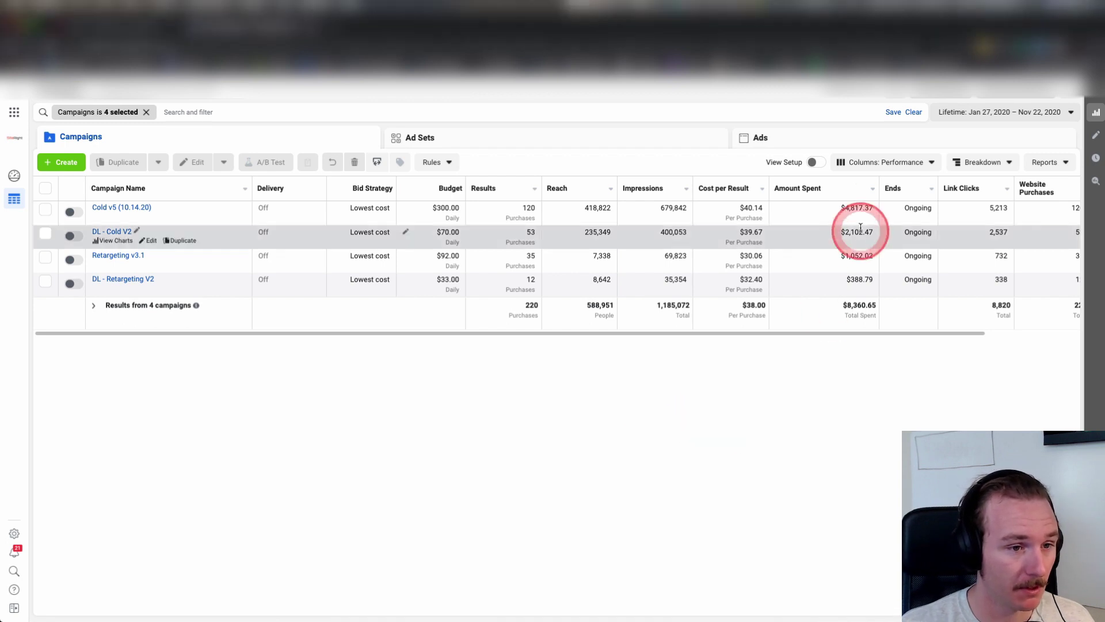
left_click(863, 162)
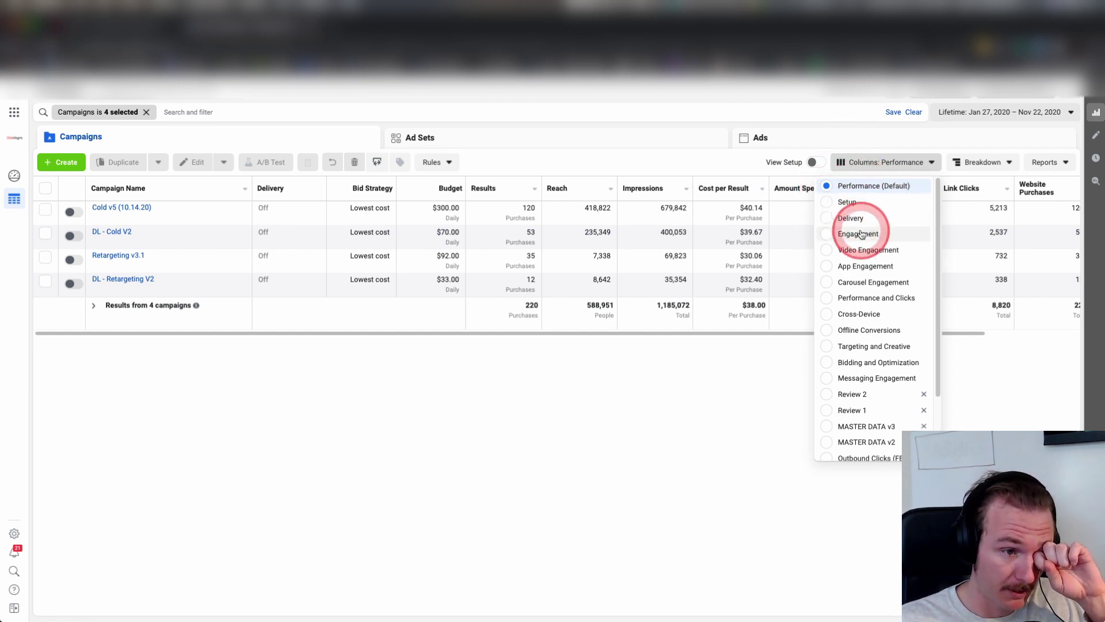
left_click(572, 345)
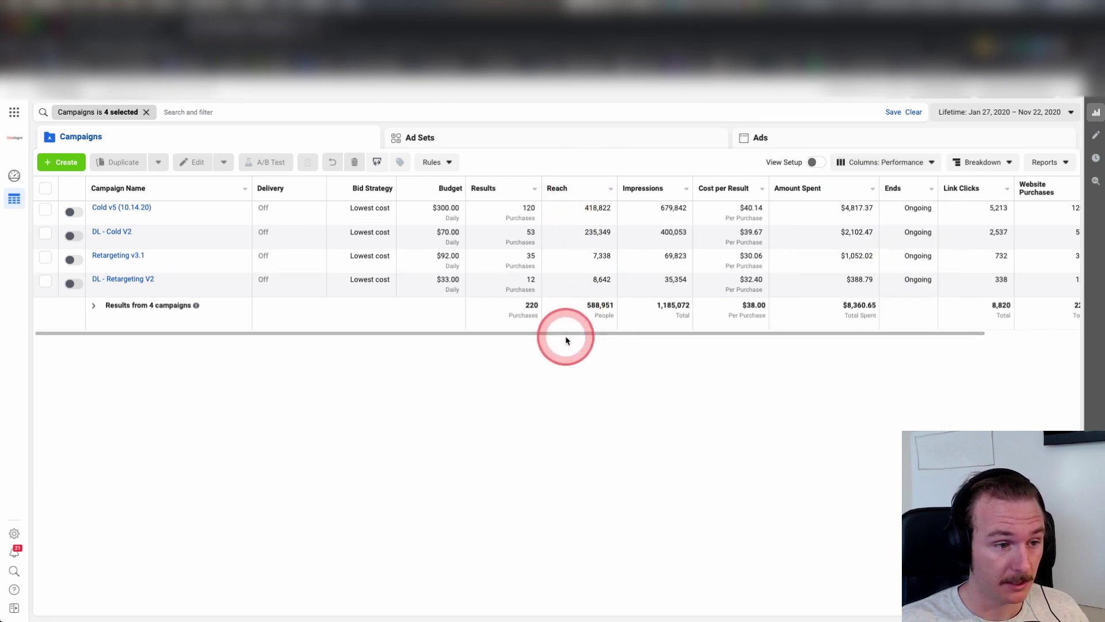
mouse_move(564, 334)
left_mouse_down()
mouse_move(809, 340)
mouse_move(553, 335)
left_mouse_up()
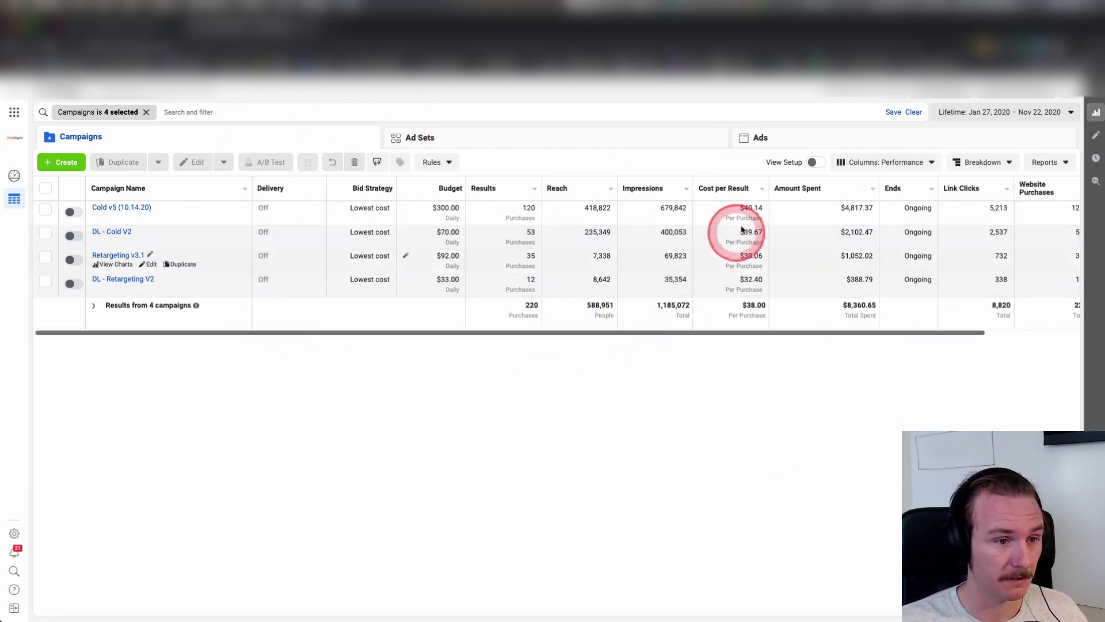
left_click(899, 164)
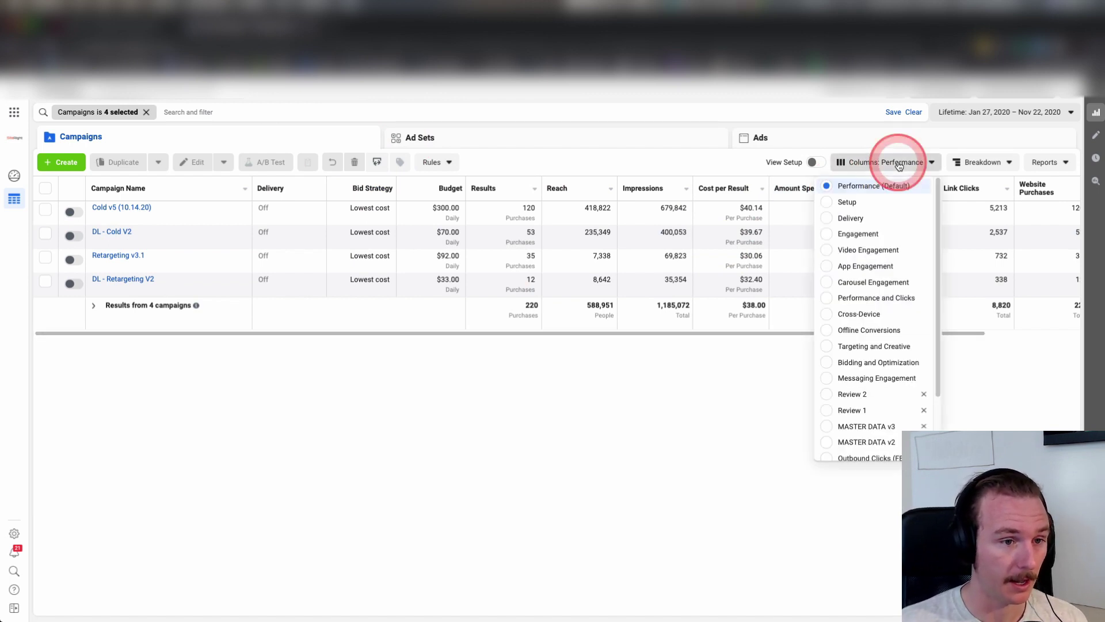
scroll(896, 190, "down", 2)
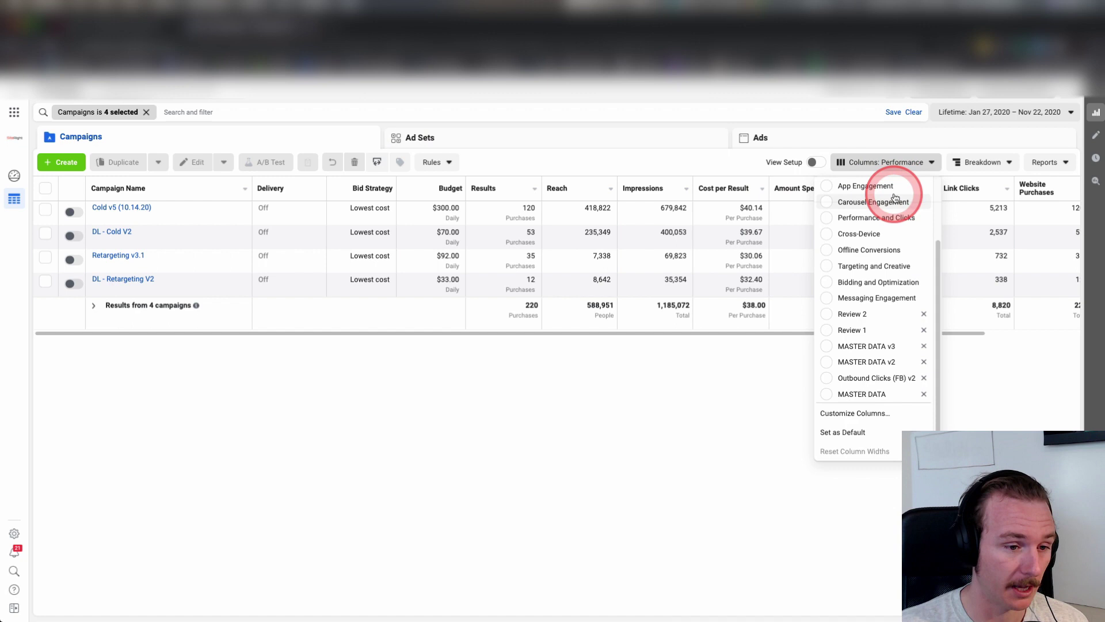
left_click(878, 413)
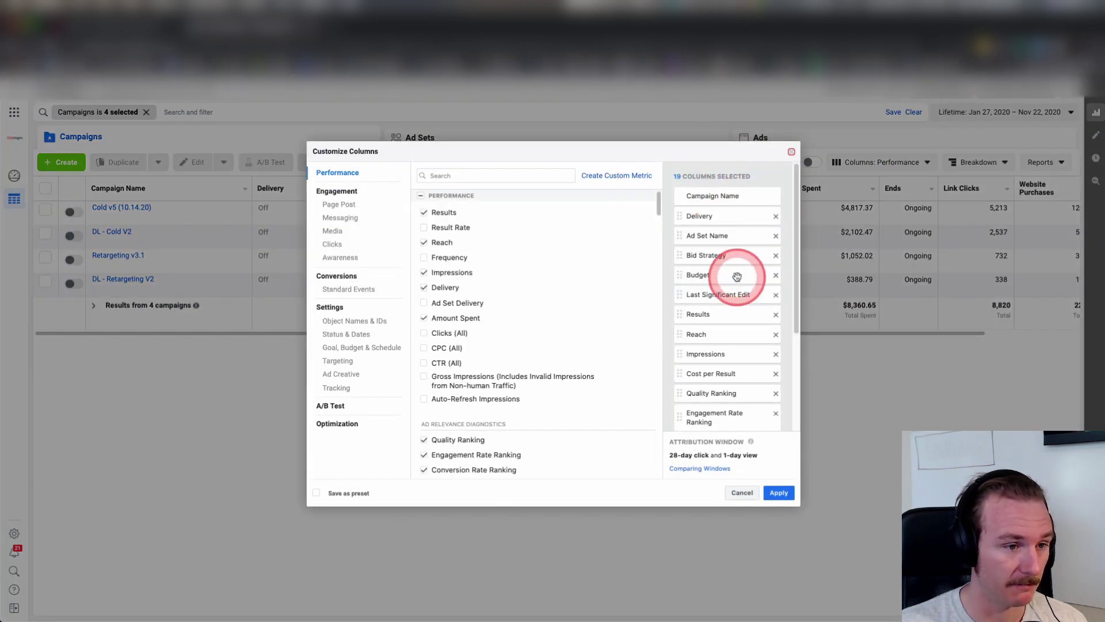
left_click(776, 216)
left_click(776, 216)
left_click(776, 216)
left_click(776, 215)
left_click(775, 216)
left_click(776, 216)
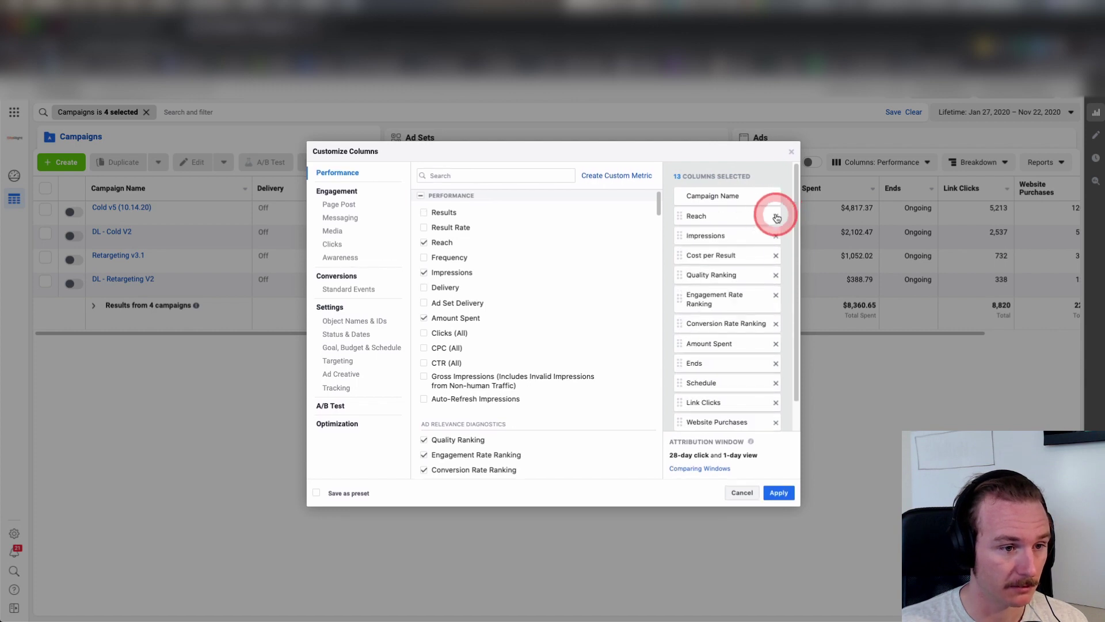
left_click(776, 216)
left_click(775, 216)
left_click(791, 151)
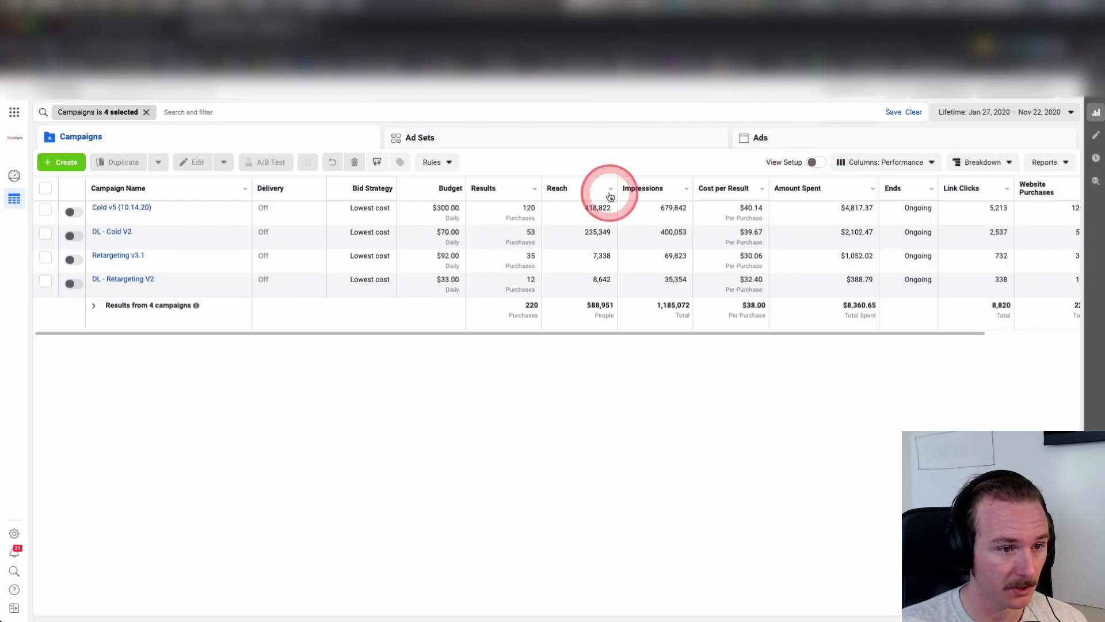
left_click(919, 165)
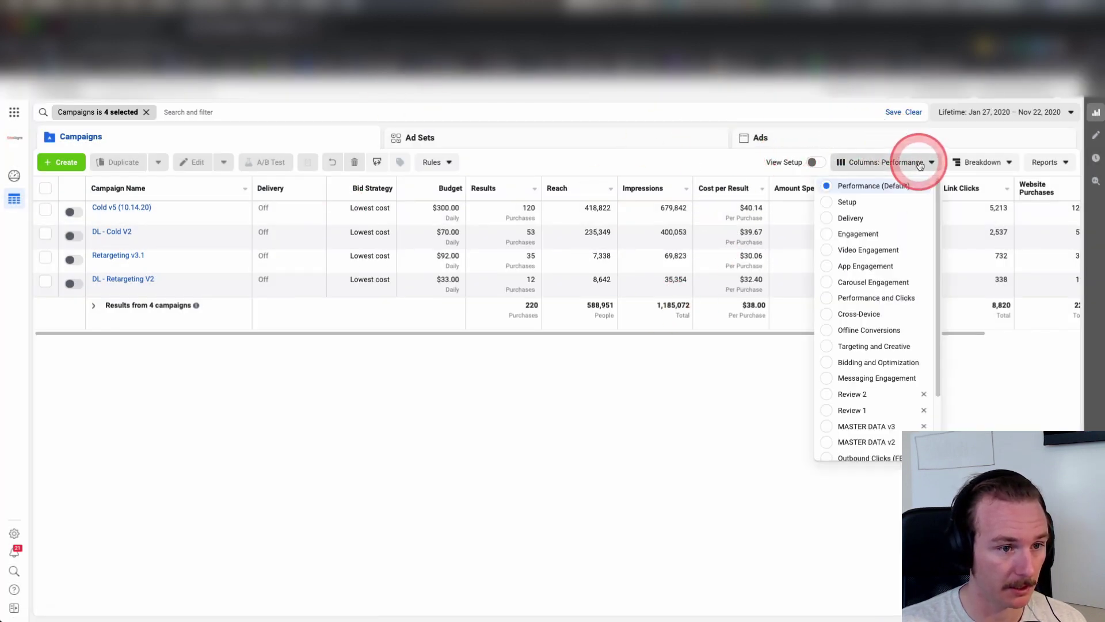
left_click(584, 488)
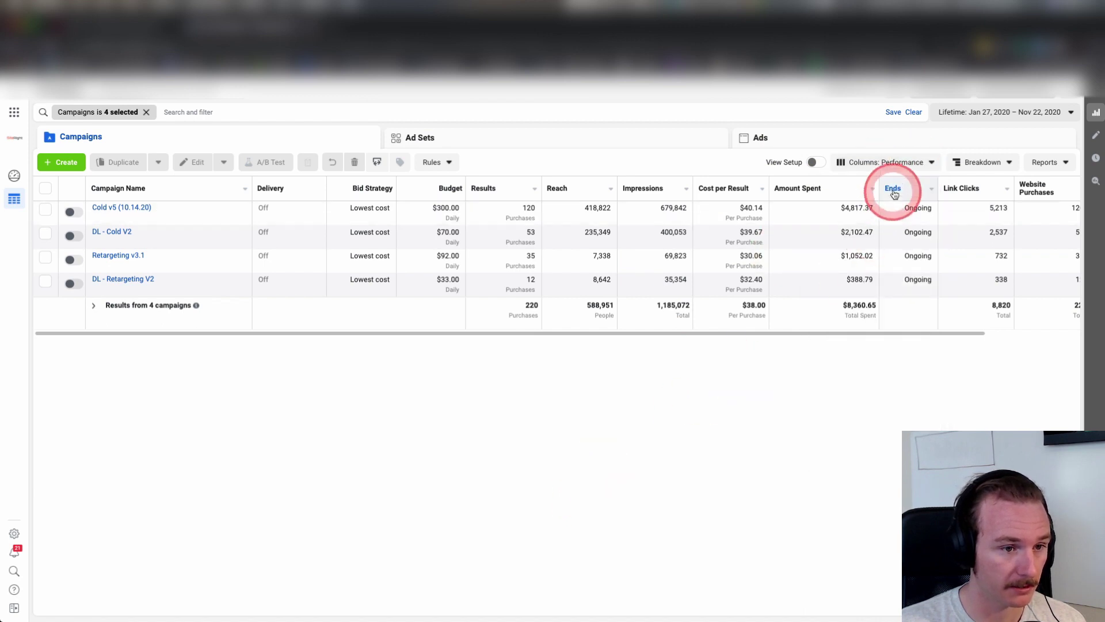
- Customize the campaign table columns, removing Ad Set Name, Bid Strategy, Budget, Last Significant Edit, Results, Reach and Impressions from the selection
left_click(871, 165)
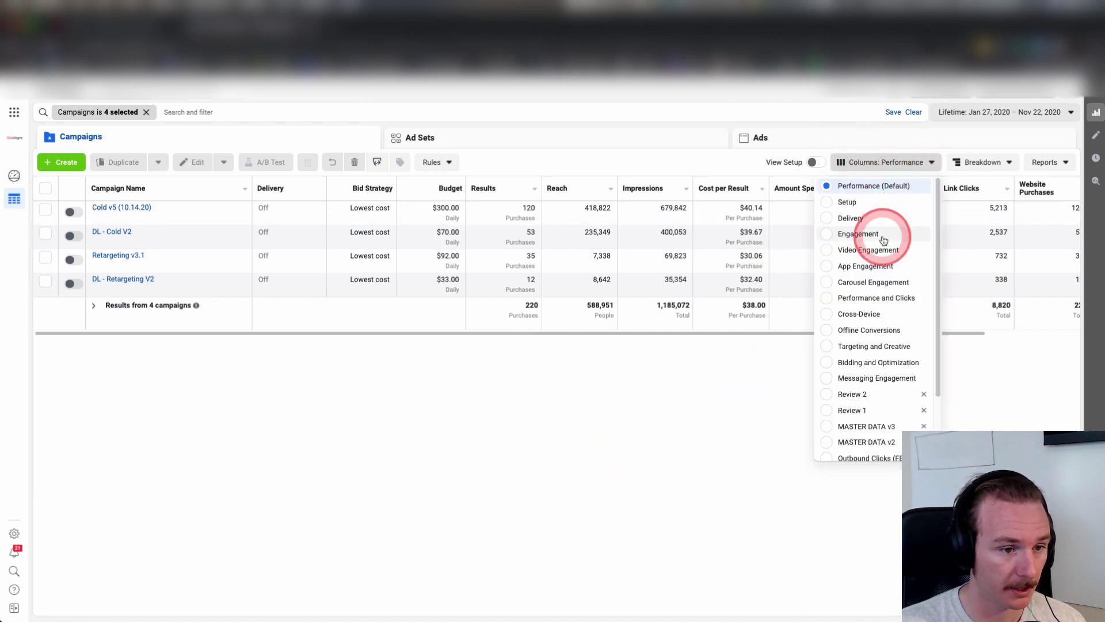
scroll(875, 311, "down", 2)
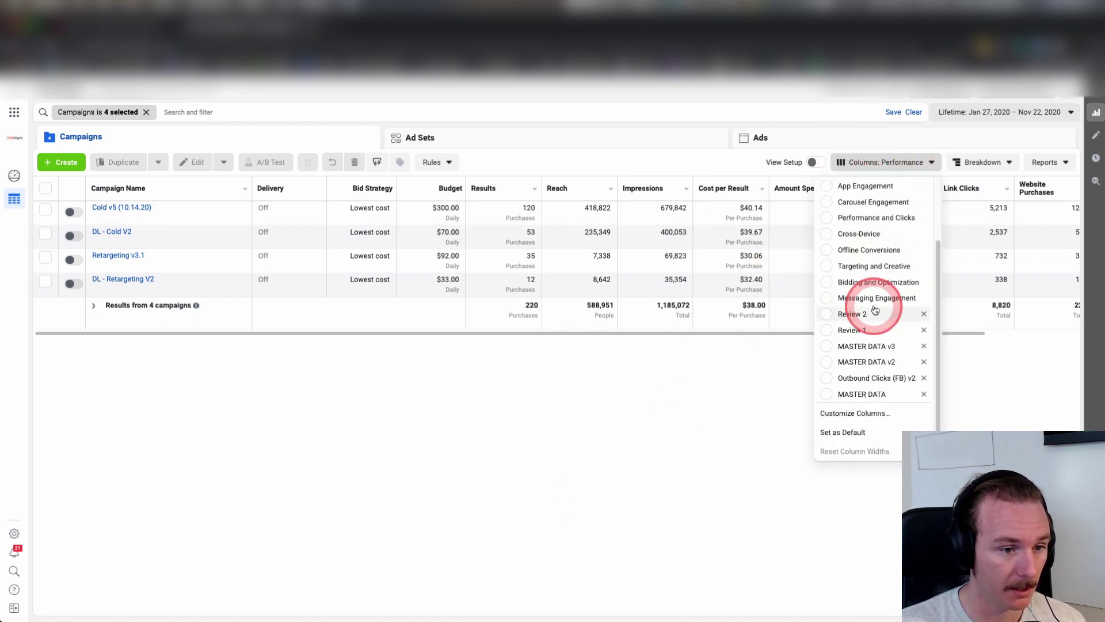
left_click(838, 414)
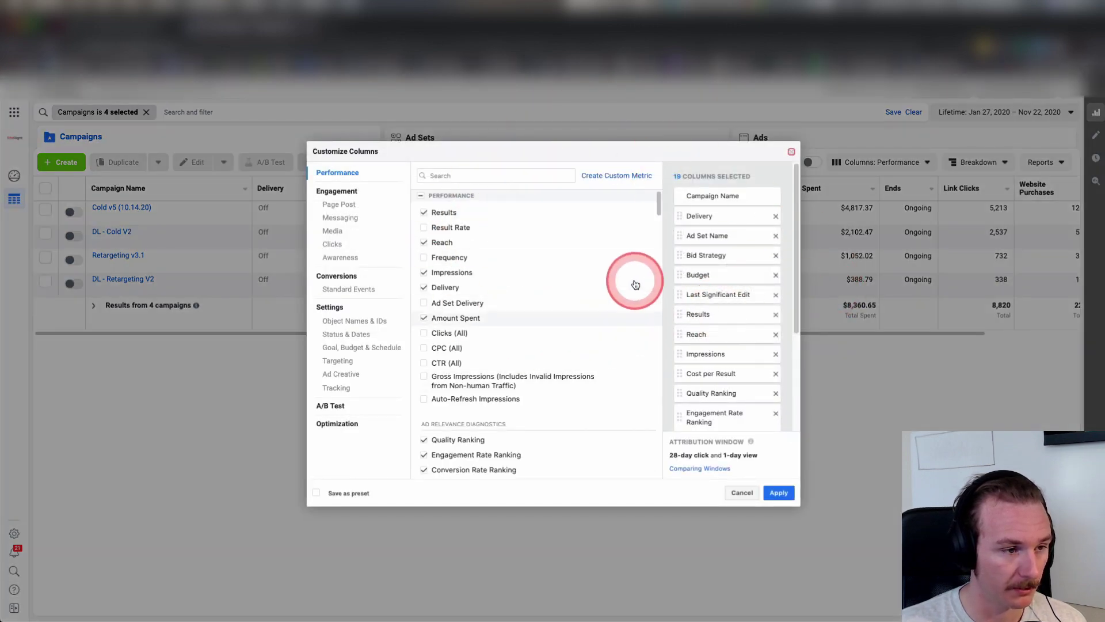
scroll(498, 324, "down", 10)
scroll(498, 324, "down", 10)
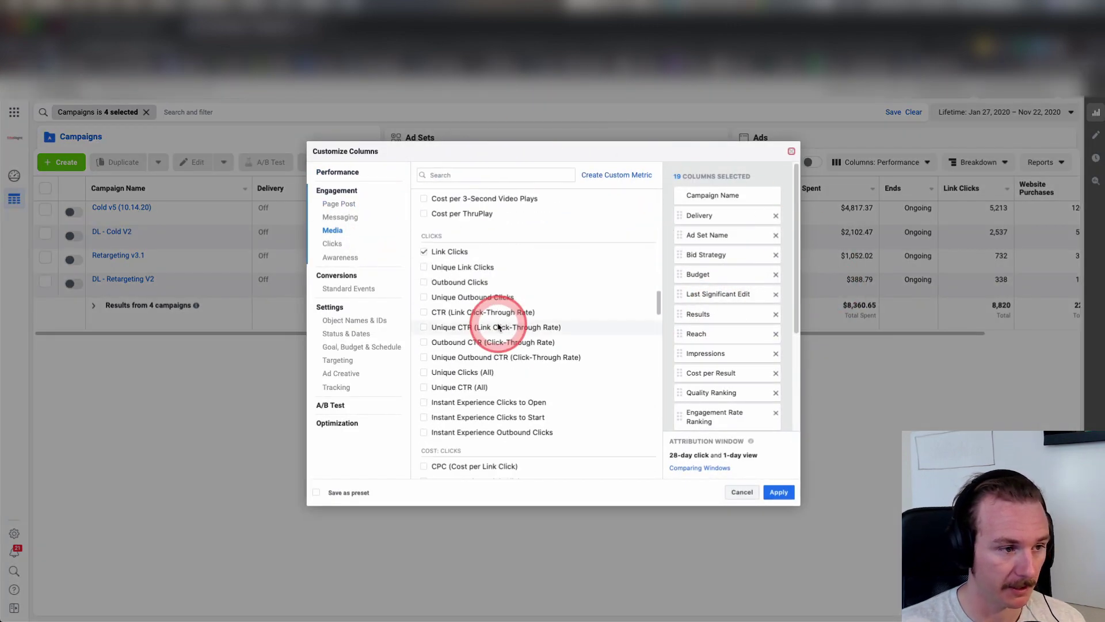
mouse_move(499, 328)
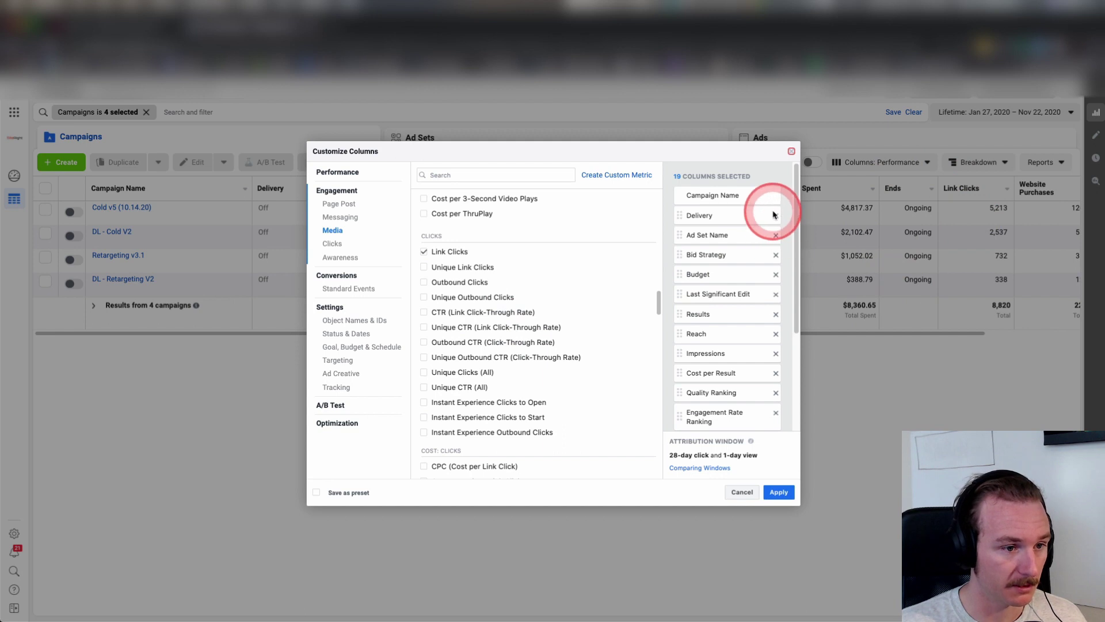
left_click(776, 235)
left_click(776, 235)
left_click(776, 235)
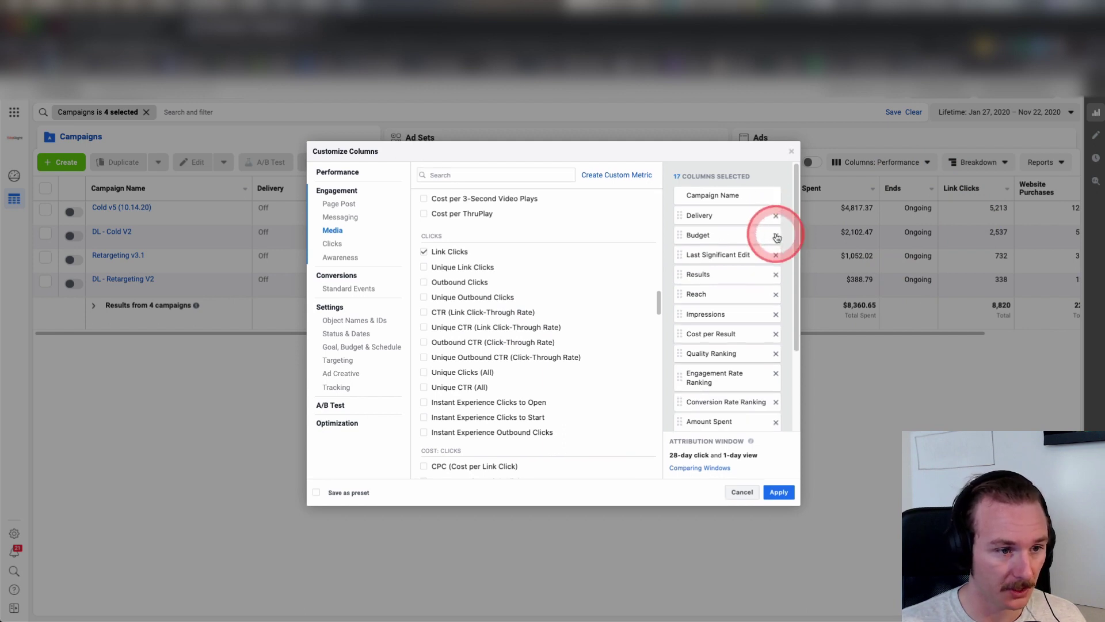
left_click(776, 234)
left_click(775, 236)
left_click(776, 236)
left_click(776, 236)
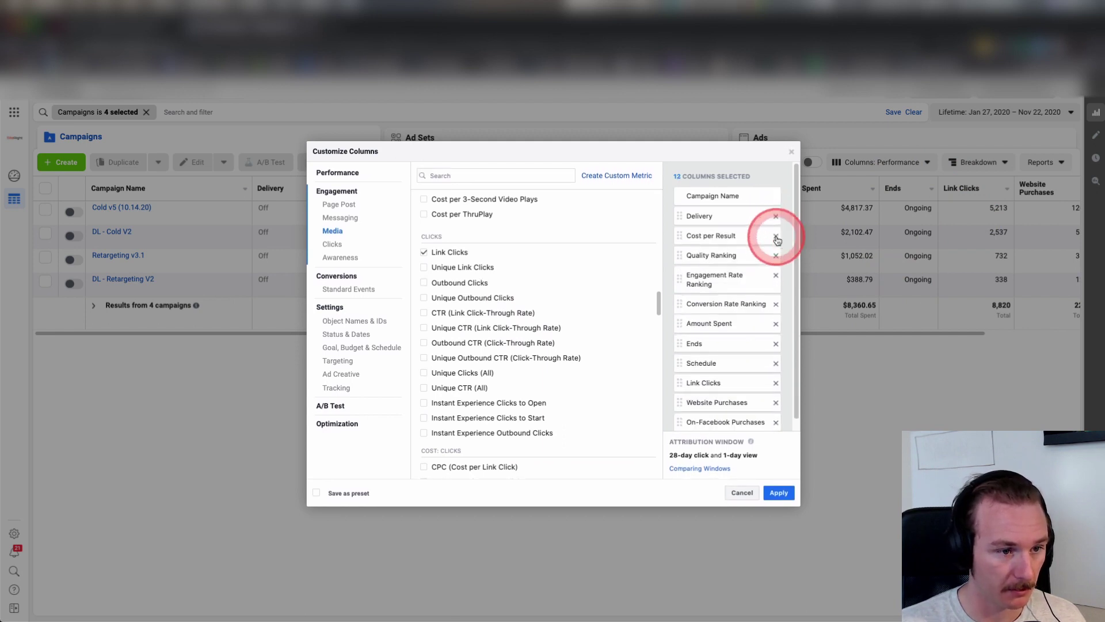
- Remove the selected columns from Cost per Result through On-Facebook Purchases, keeping only Campaign Name and Delivery
left_click(777, 236)
left_click(784, 236)
left_click(784, 236)
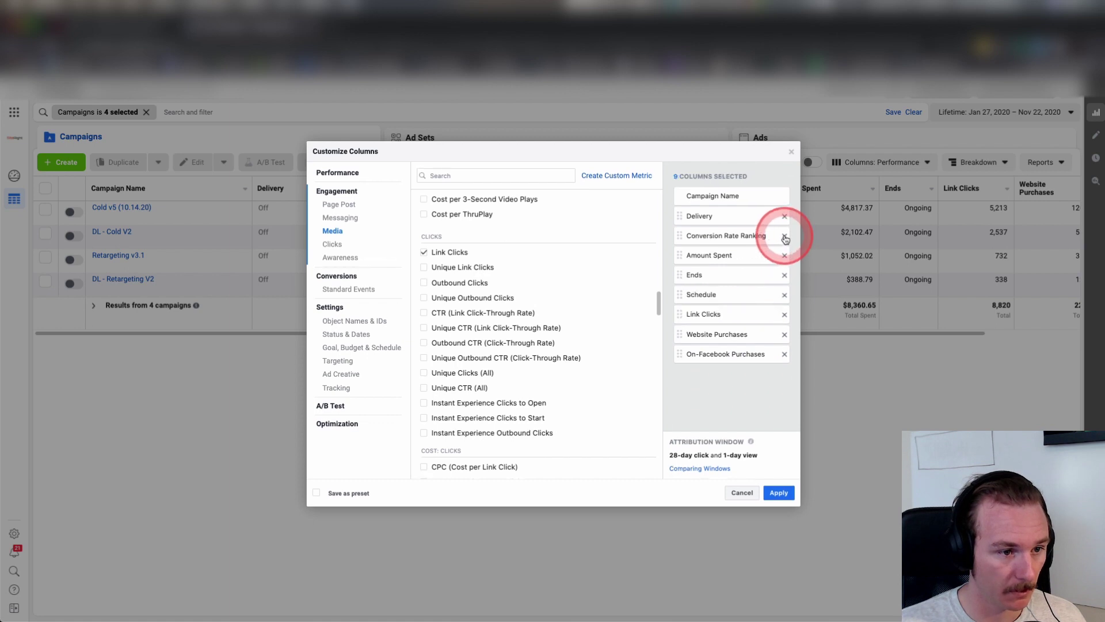
left_click(784, 236)
left_click(783, 236)
left_click(784, 236)
left_click(785, 236)
left_click(784, 236)
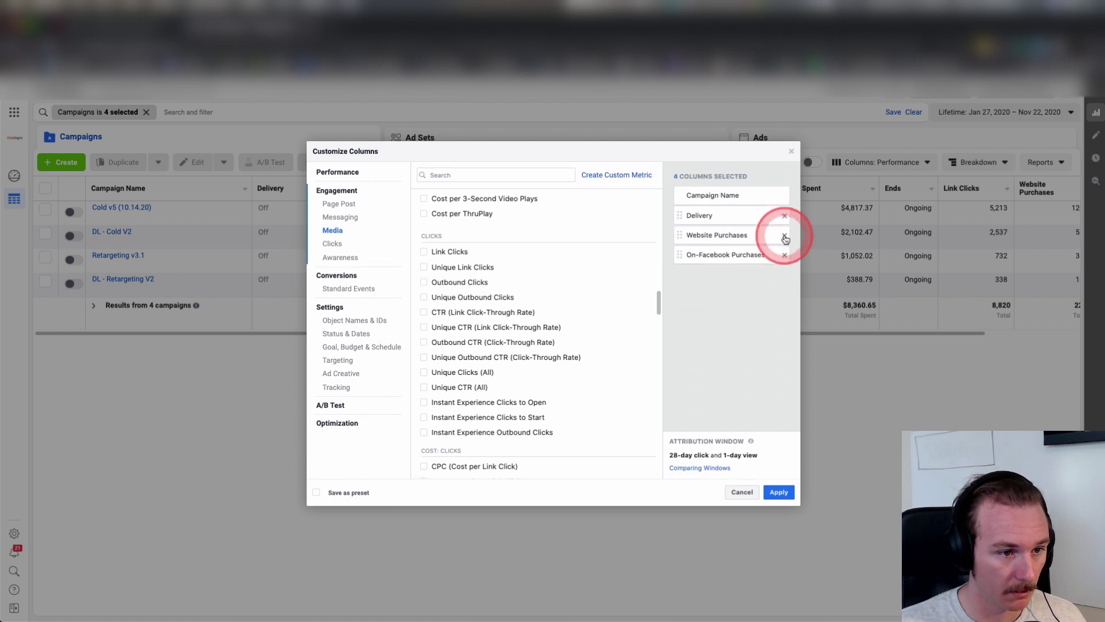
left_click(785, 236)
left_click(785, 236)
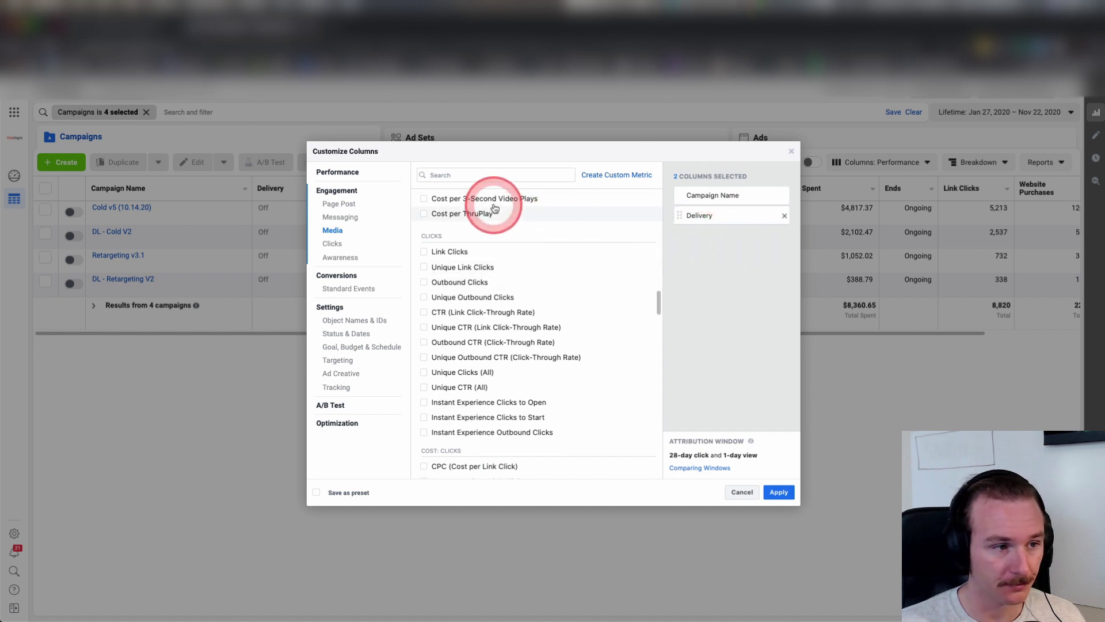
- Find the Amount Spent metric by searching for "amou" and add it as a column
left_click(501, 175)
type("h")
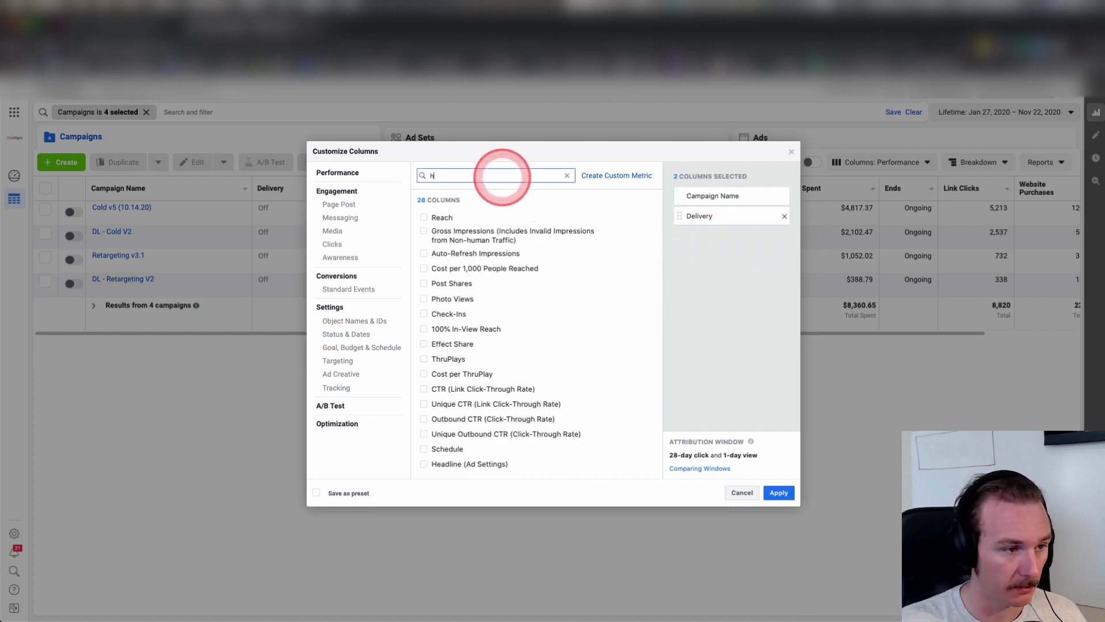
key("BackSpace")
type("amou")
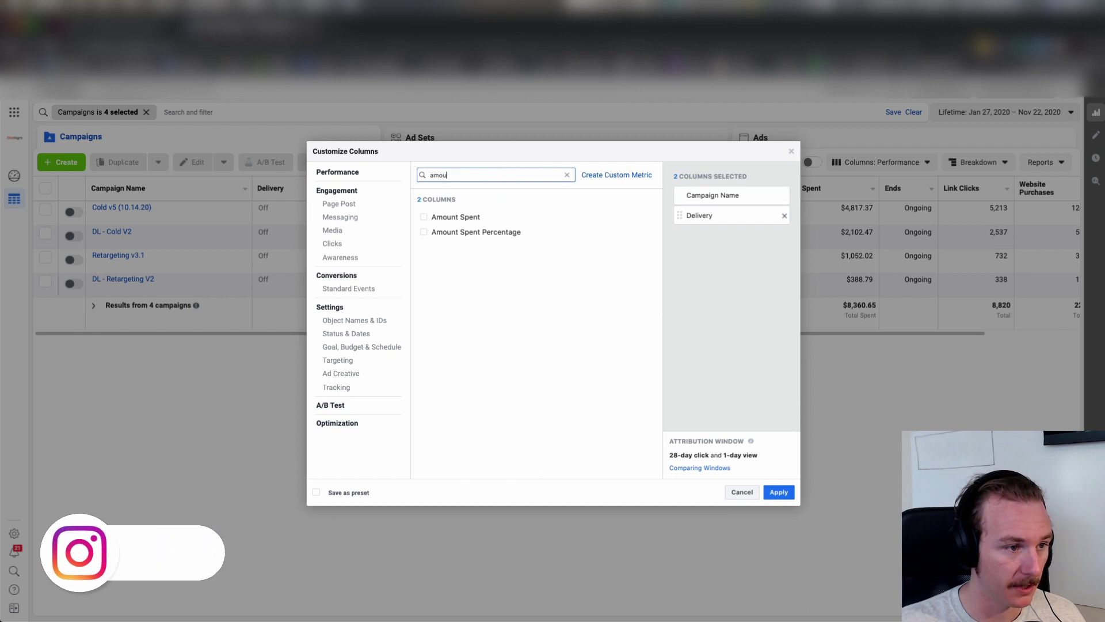
left_click(434, 217)
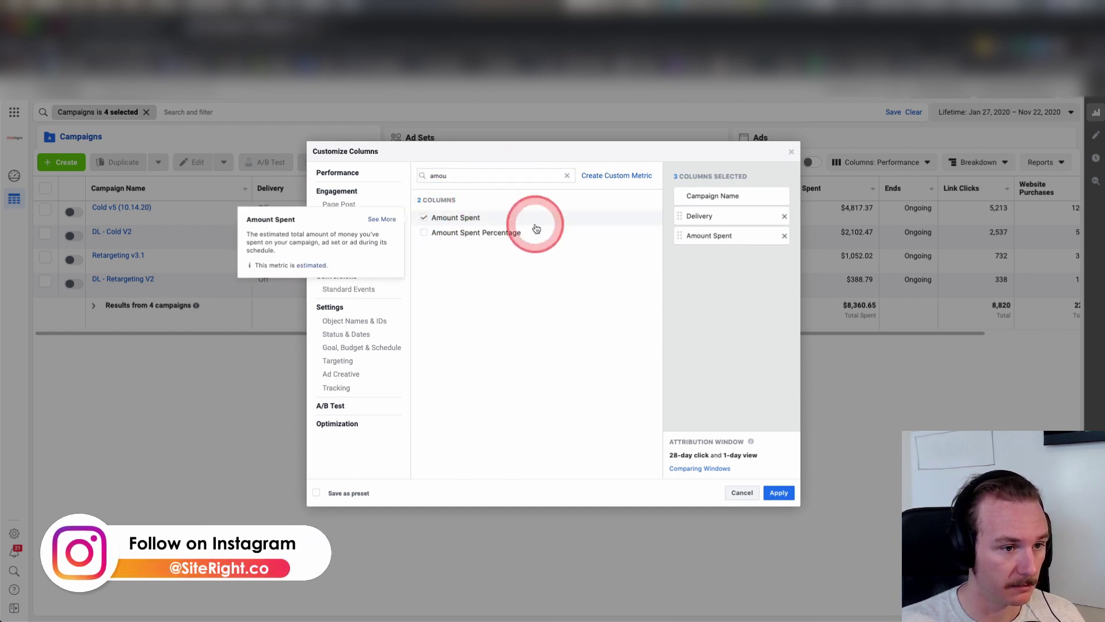
- Search for "pur" and add the total Purchase ROAS column, excluding its Website and Mobile App Purchase ROAS sub-columns
left_click(567, 175)
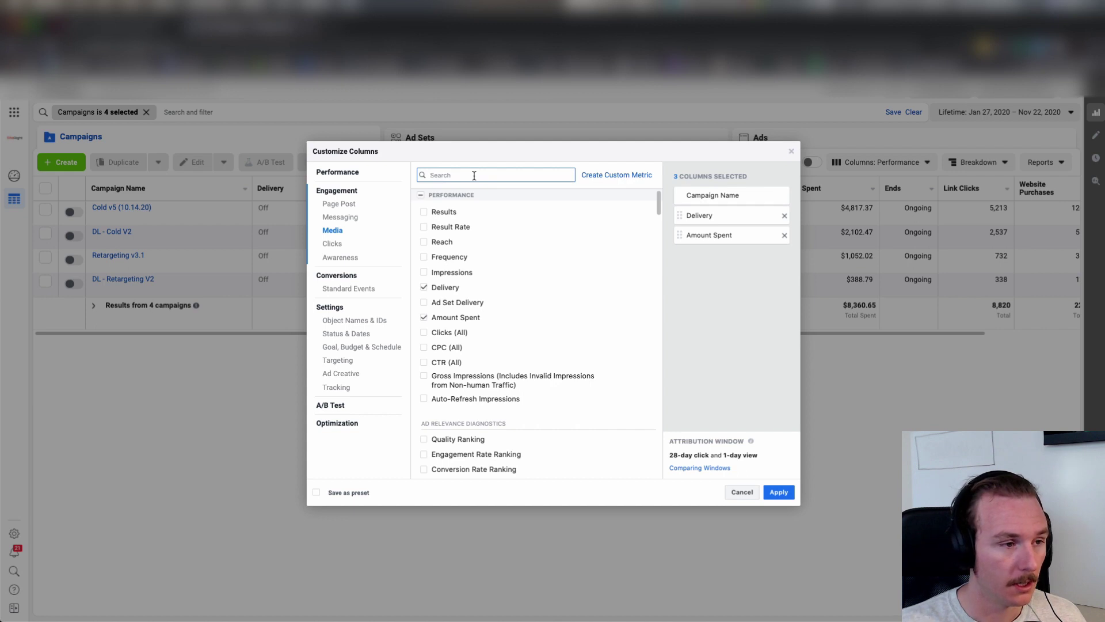
type("p")
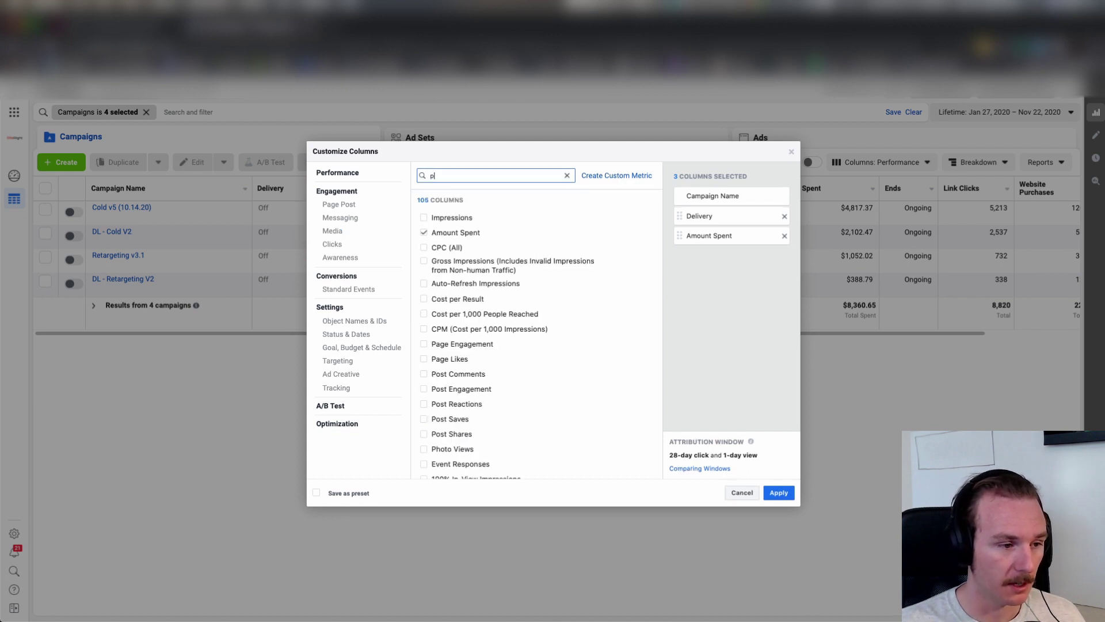
type("ur")
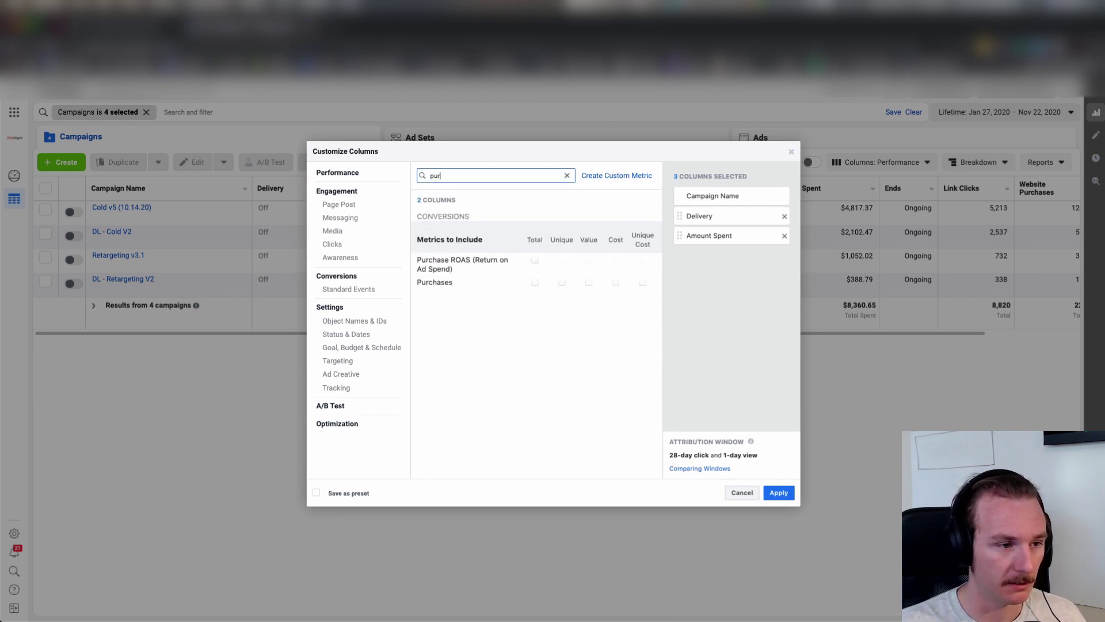
left_click(535, 263)
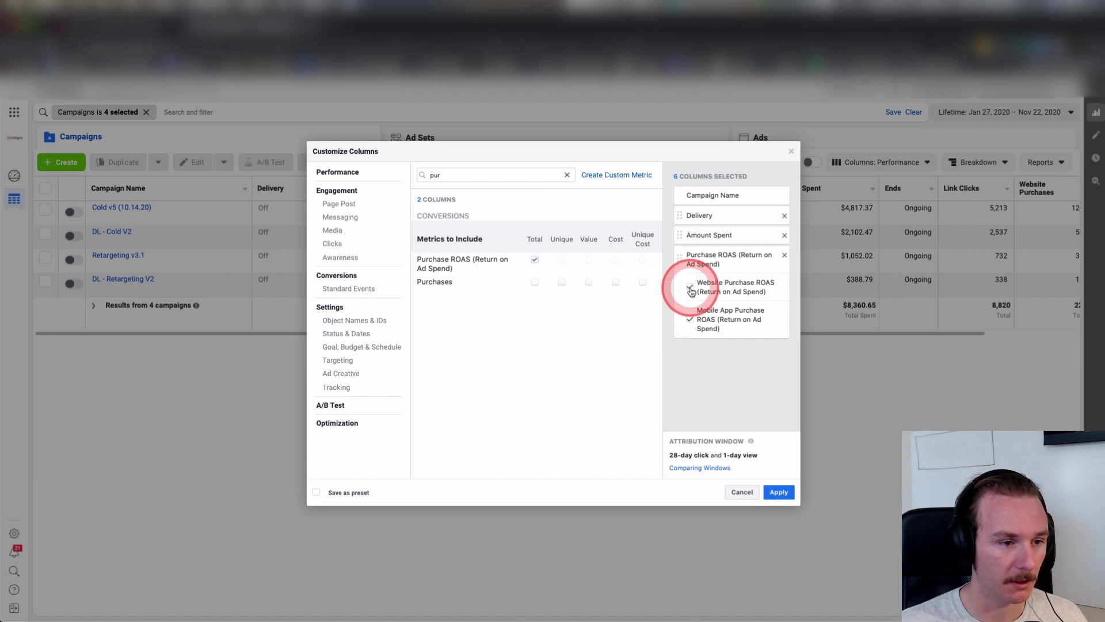
left_click(691, 288)
left_click(690, 319)
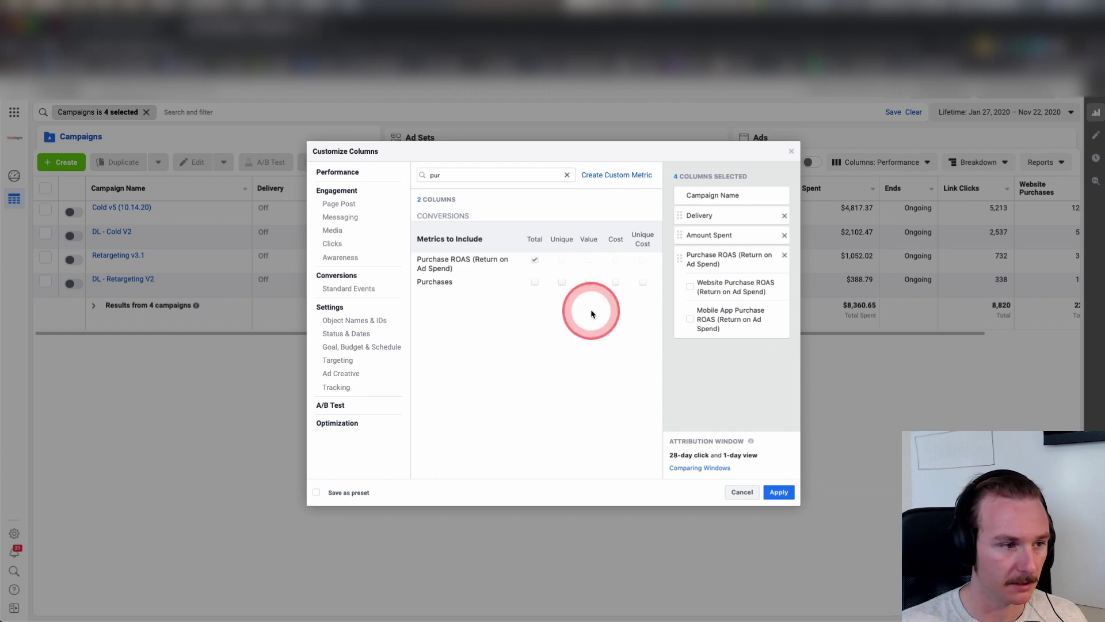
- Add the Unique Purchases column and exclude its Unique Mobile App Purchases sub-column
left_click(563, 282)
left_click(690, 371)
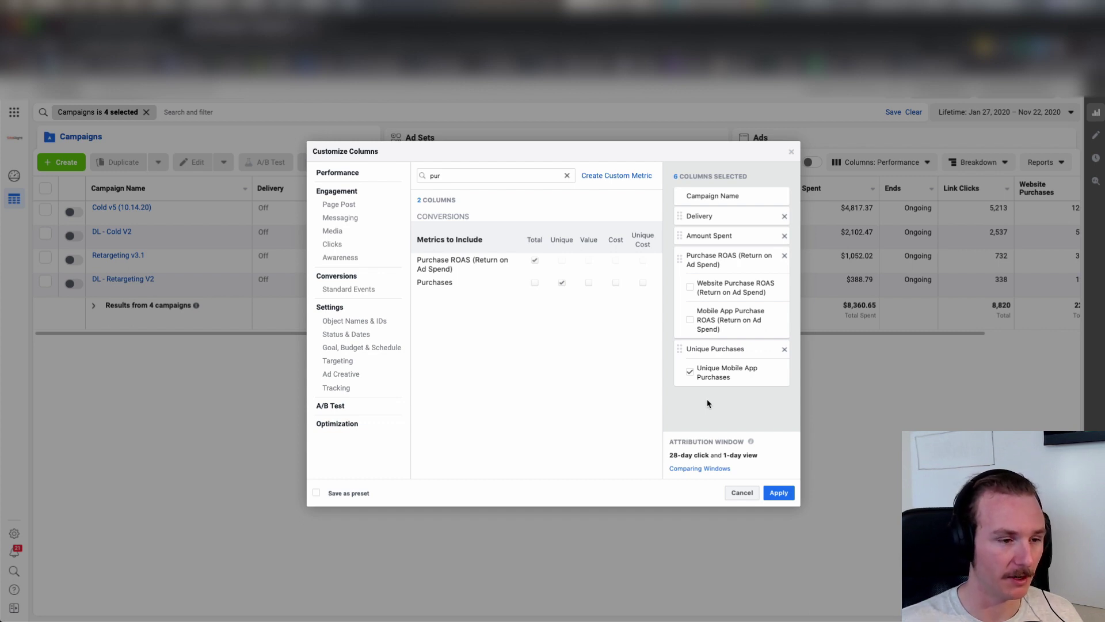
left_click(690, 370)
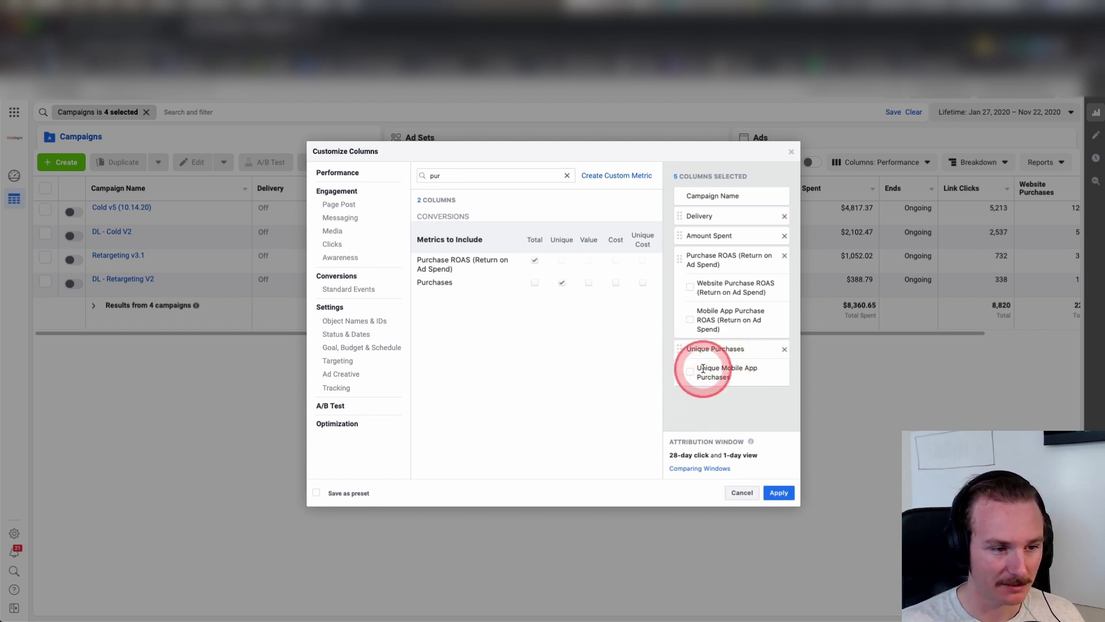
left_click(725, 404)
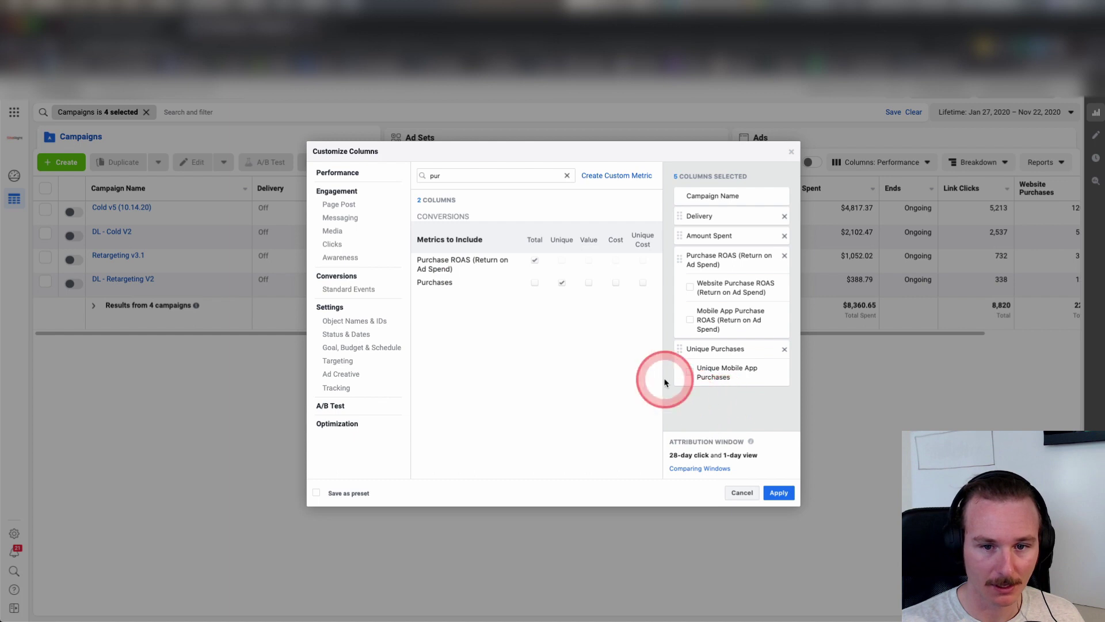
- Add the Cost per Unique Purchase column, leaving the regular Cost per Purchase column out of the selection
left_click(615, 283)
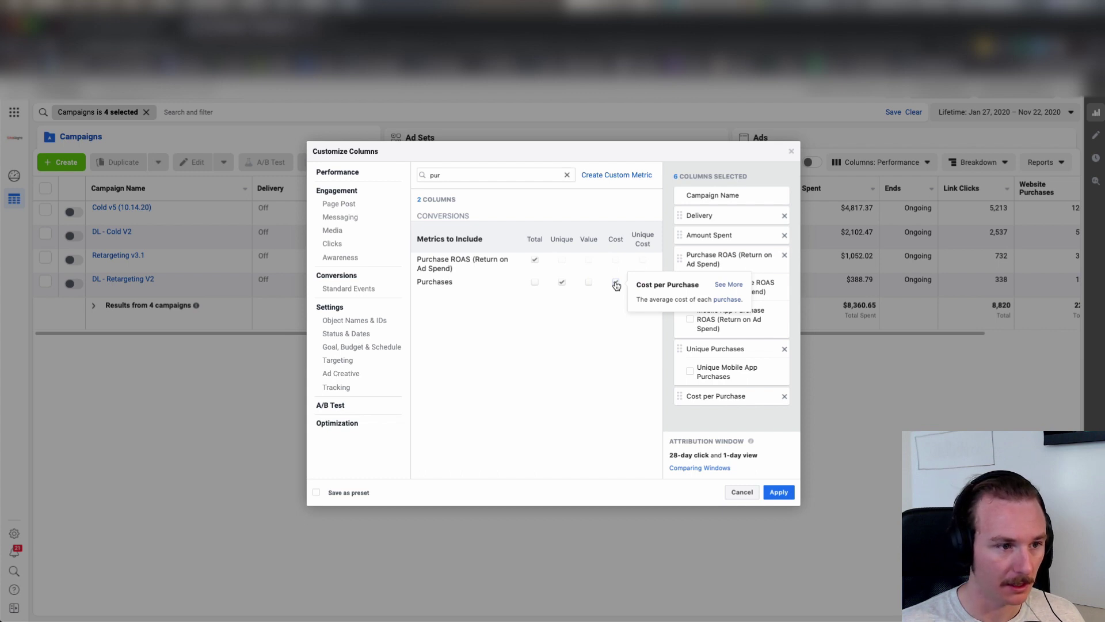
left_click(615, 282)
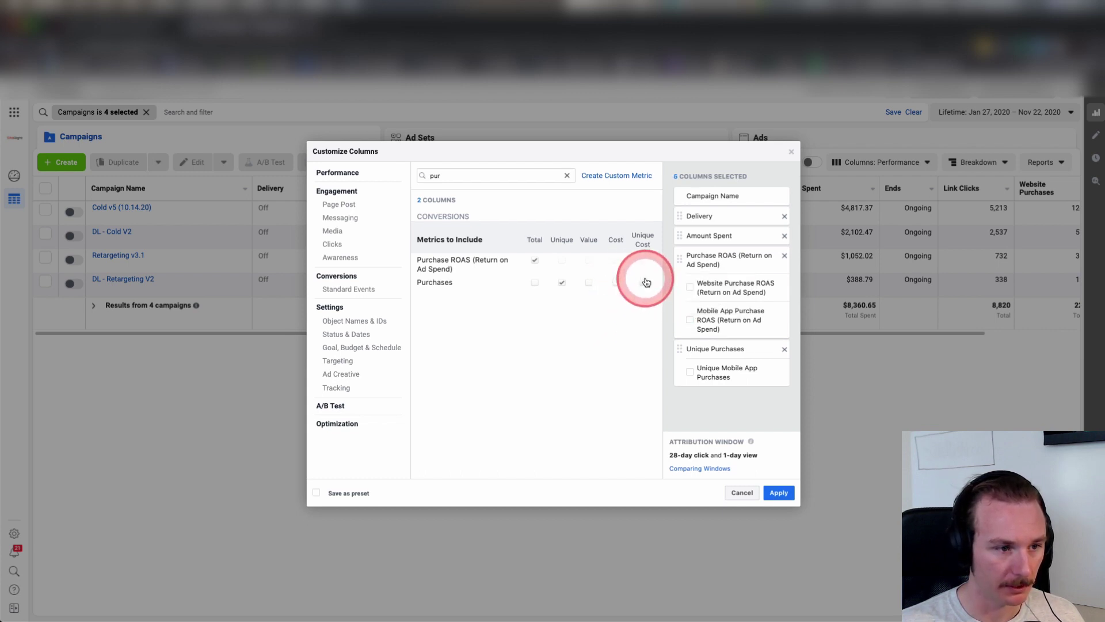
left_click(642, 282)
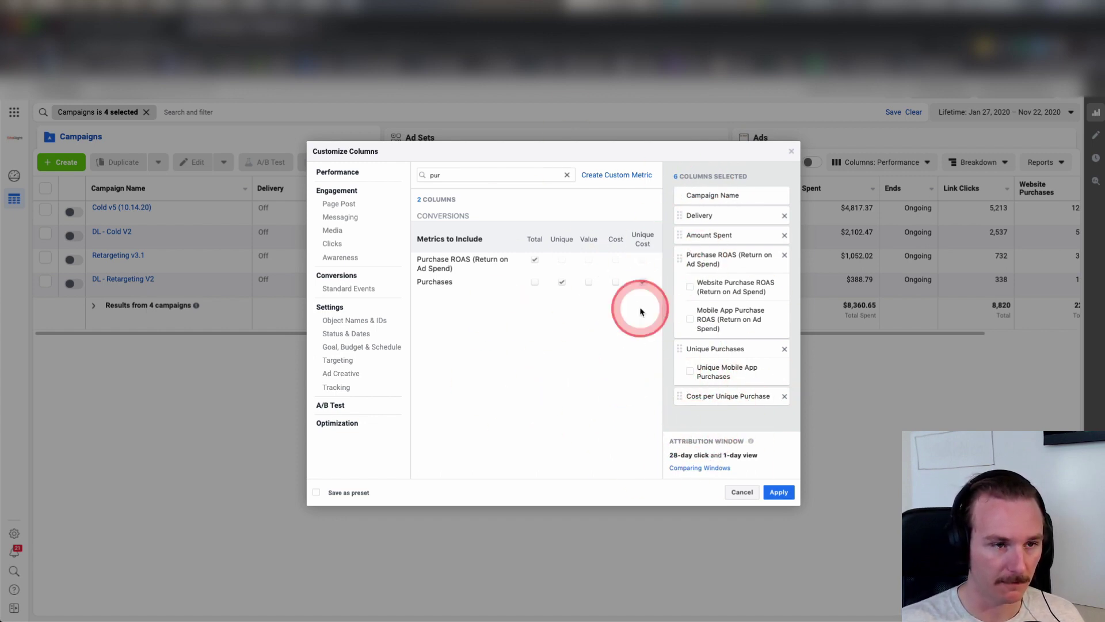
- Switch to the browser tab with the funnel-visualization.jpg image and reload it to examine the funnel stages
left_click(90, 29)
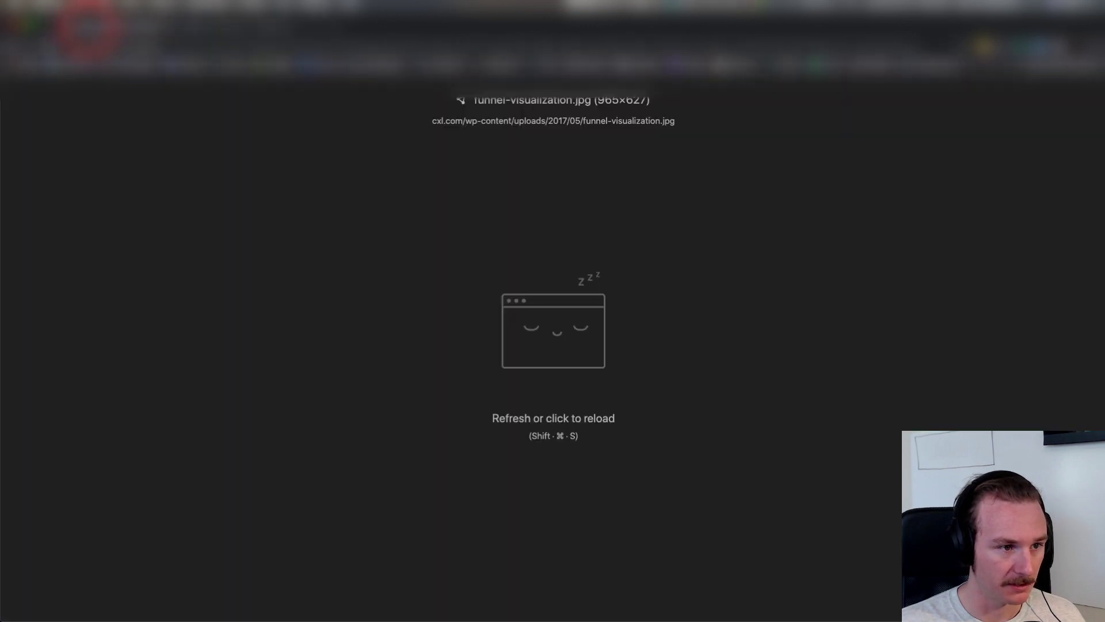
left_click(117, 183)
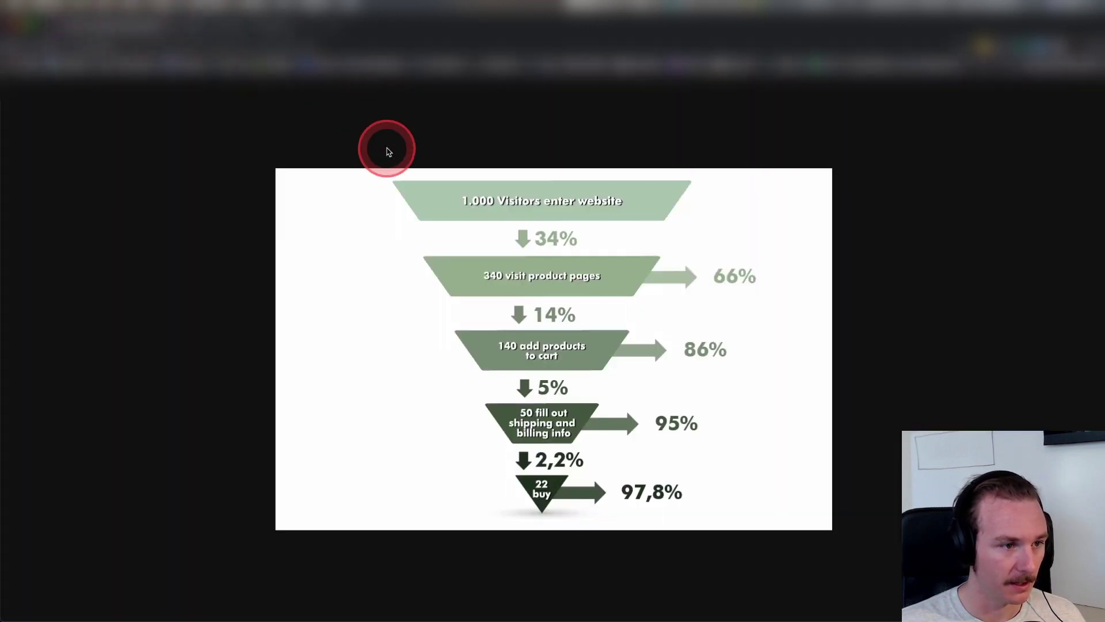
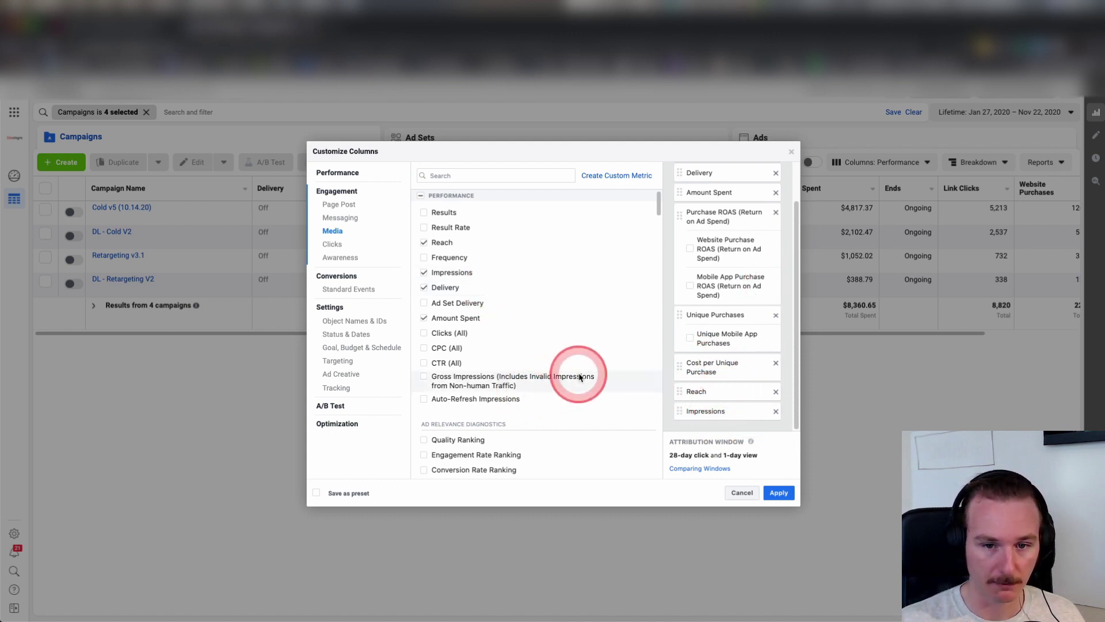
scroll(500, 361, "down", 1)
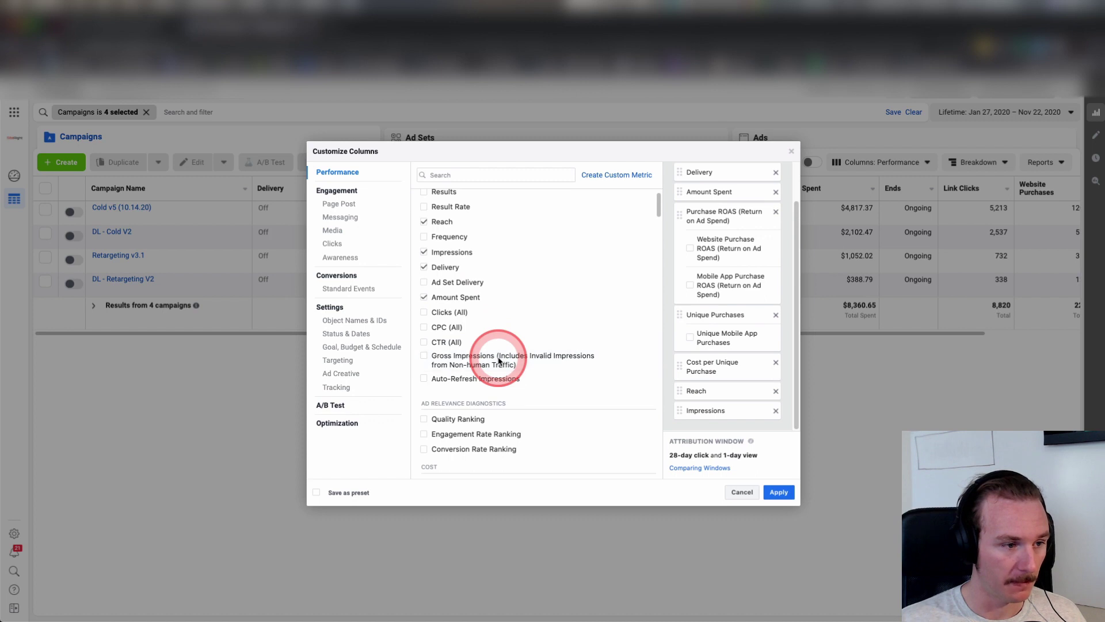
left_click(515, 173)
type("cpm")
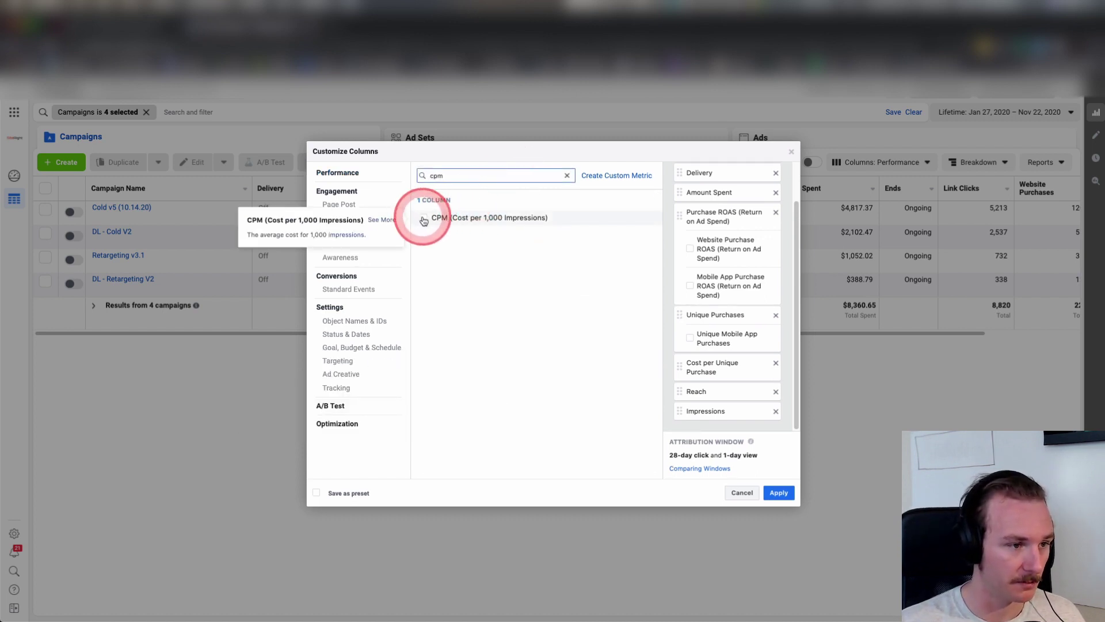
left_click(423, 218)
scroll(783, 345, "down", 1)
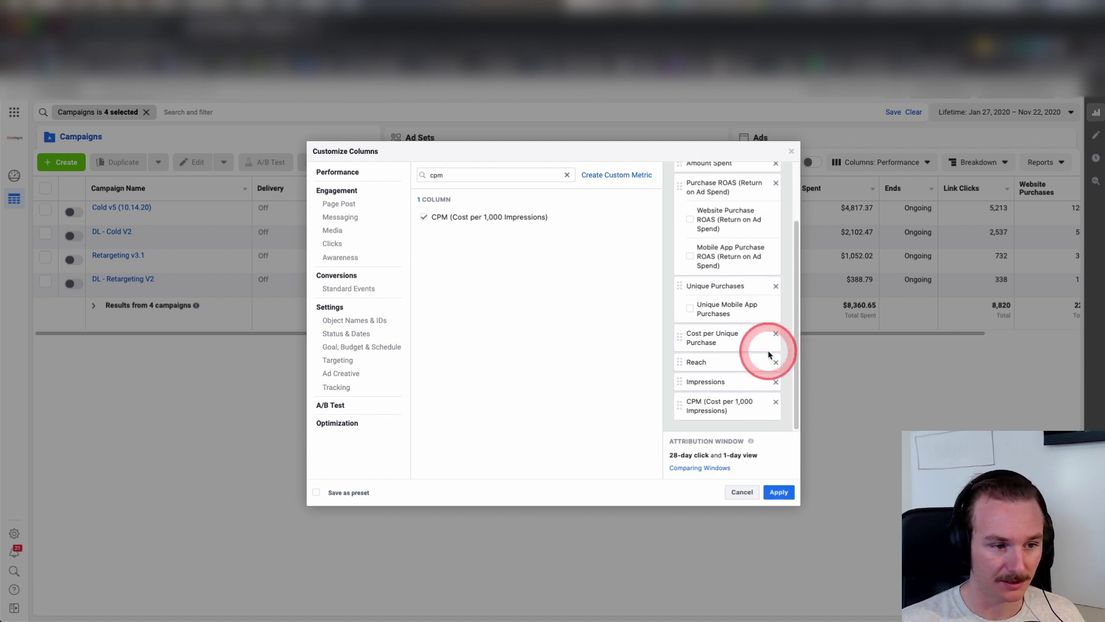
left_click(422, 218)
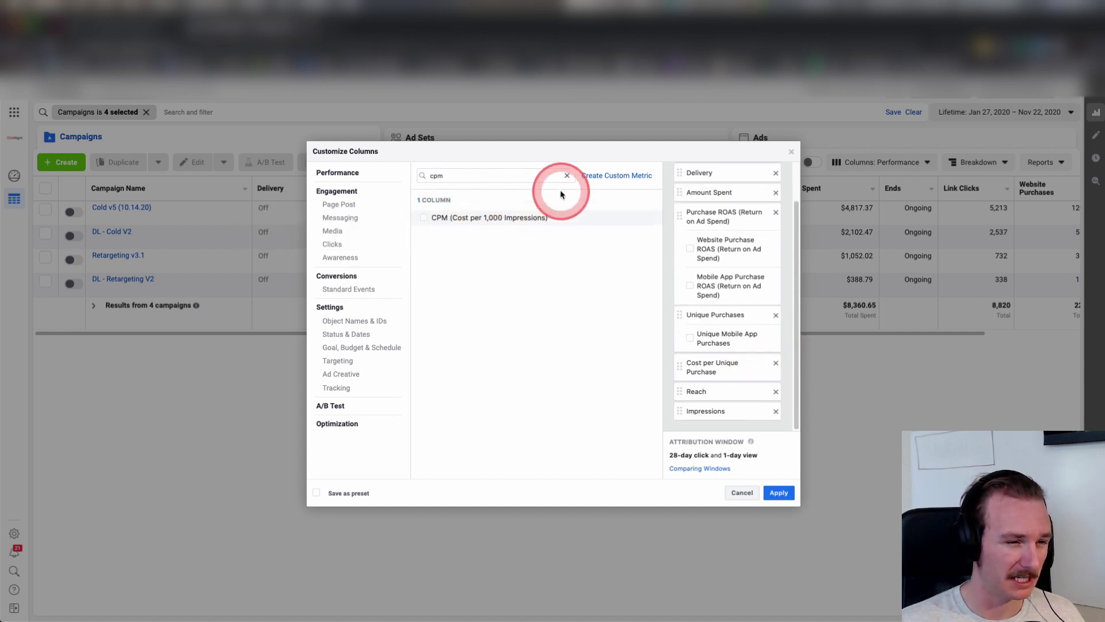
left_click(566, 176)
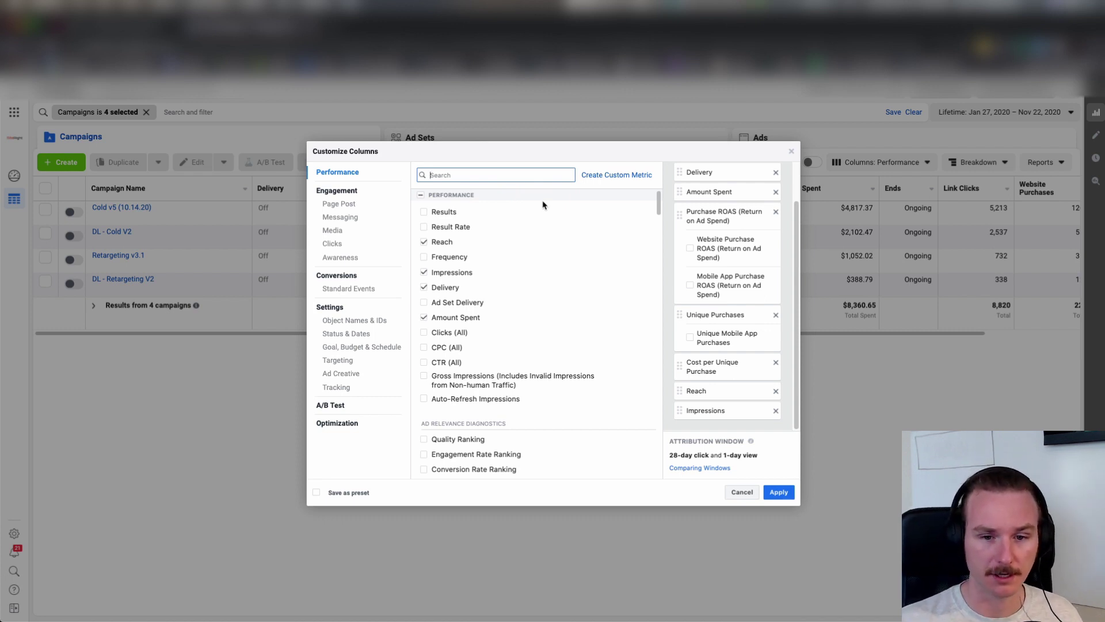
- Search the metrics for "uni" and add the Unique Link Clicks column
left_click(546, 180)
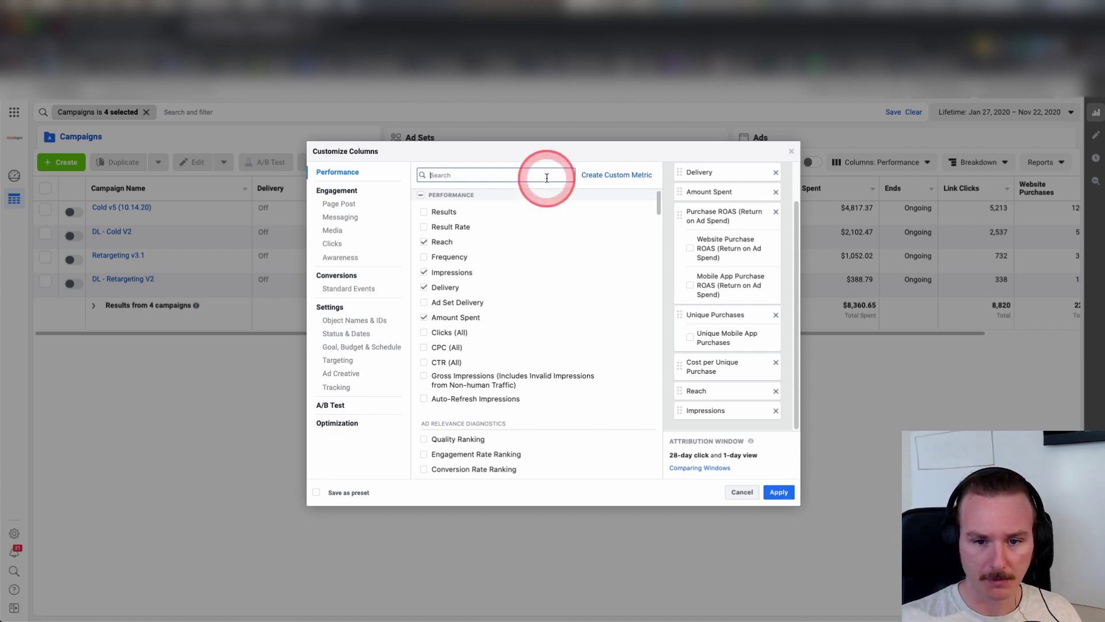
type("uni")
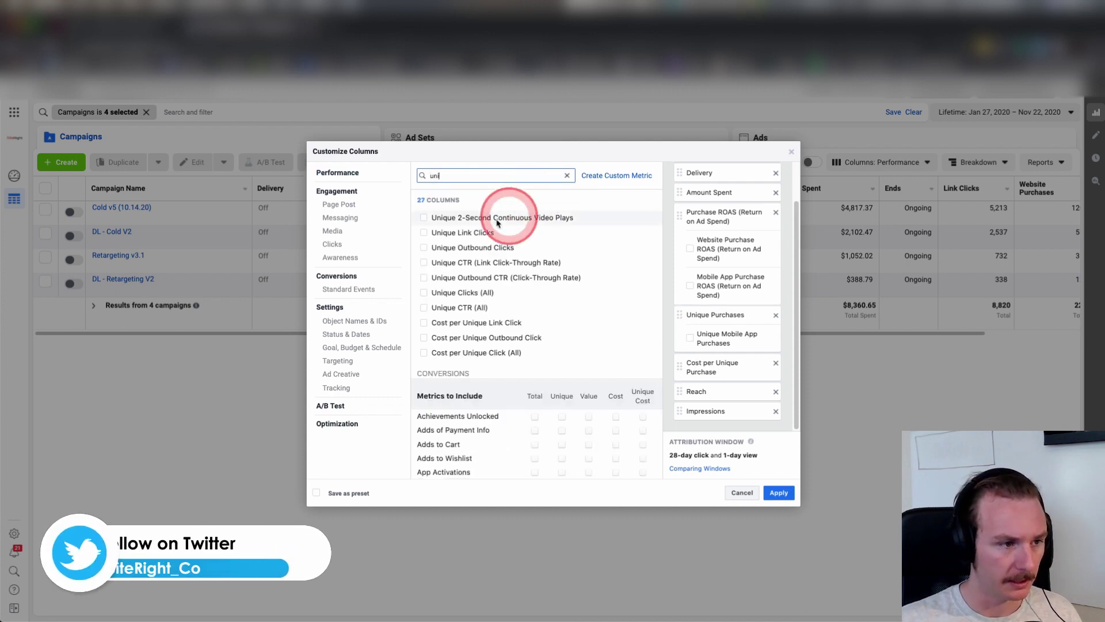
left_click(423, 232)
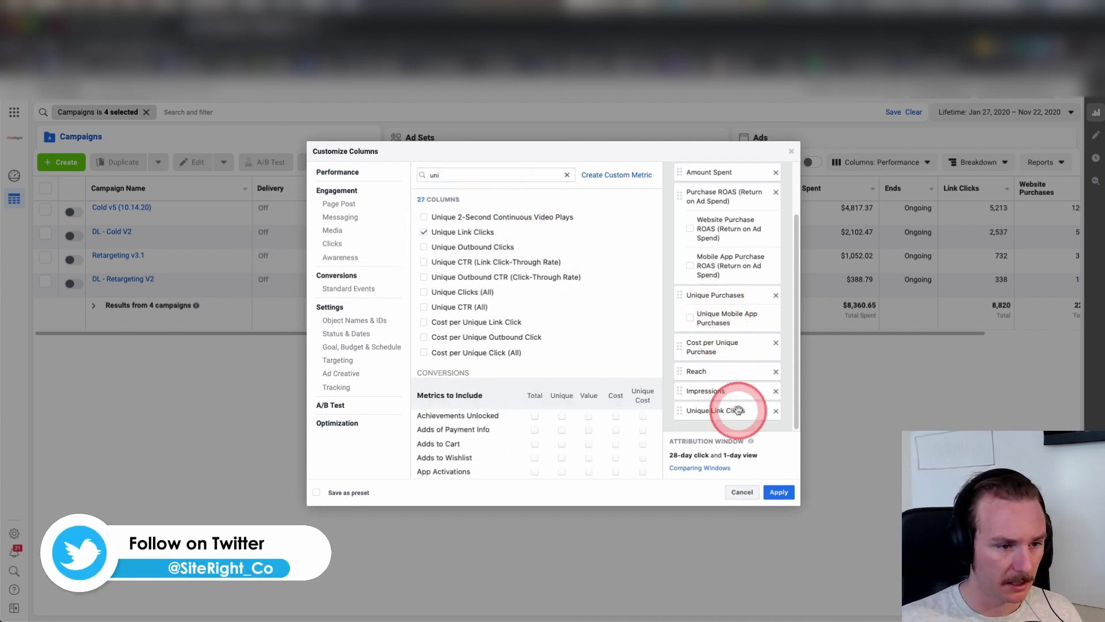
- Search for "cost per uni" and add the Cost per Unique Link Click column
left_click(567, 179)
left_click(509, 176)
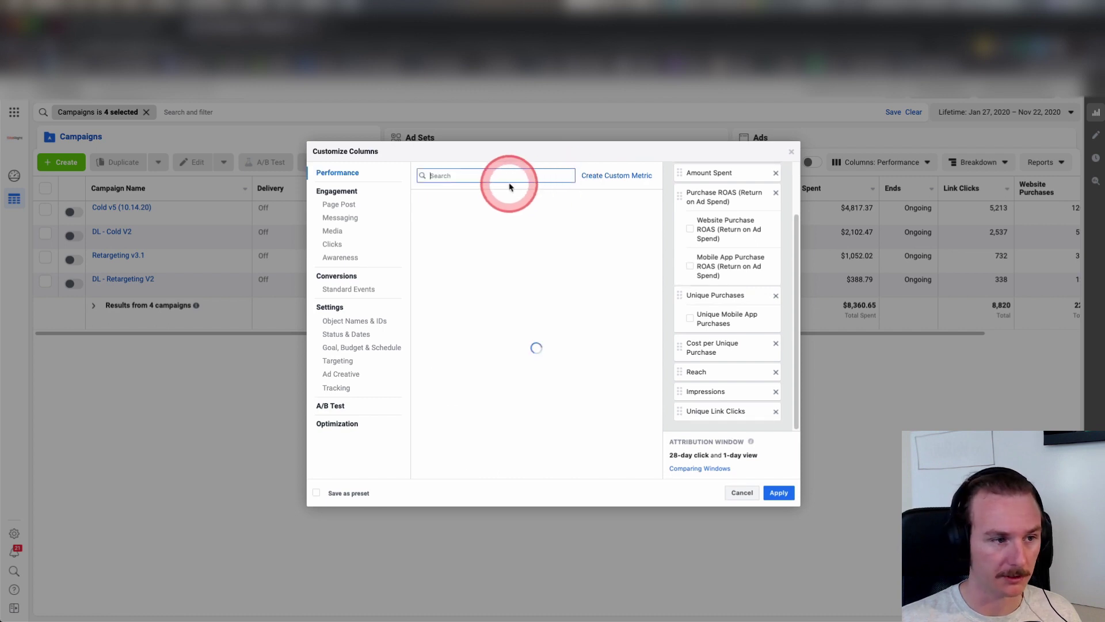
type("cos")
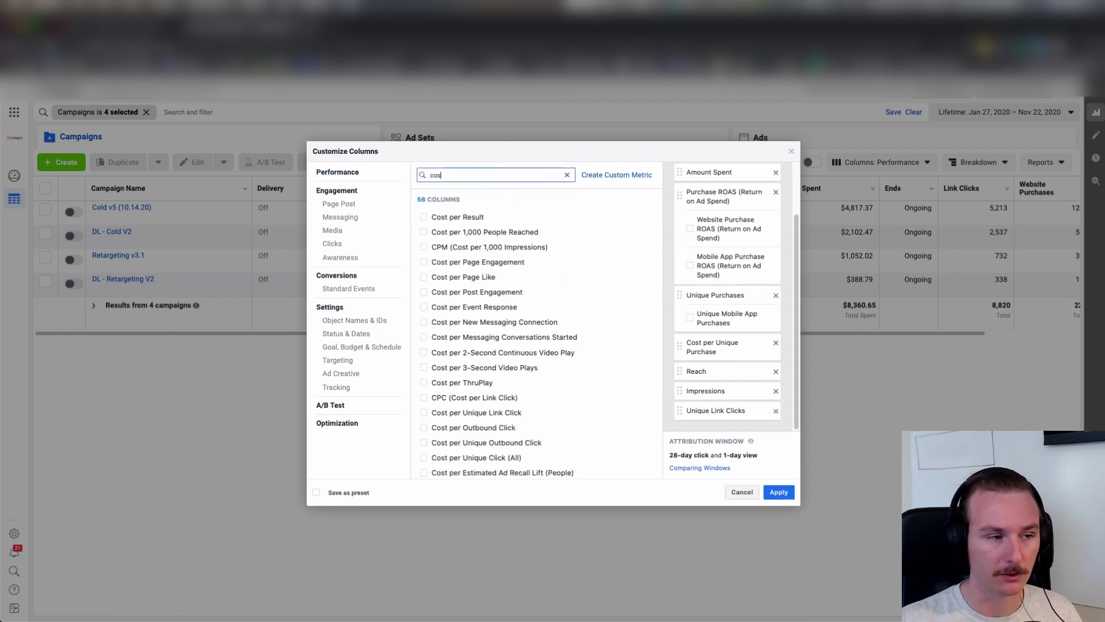
type("t per uni")
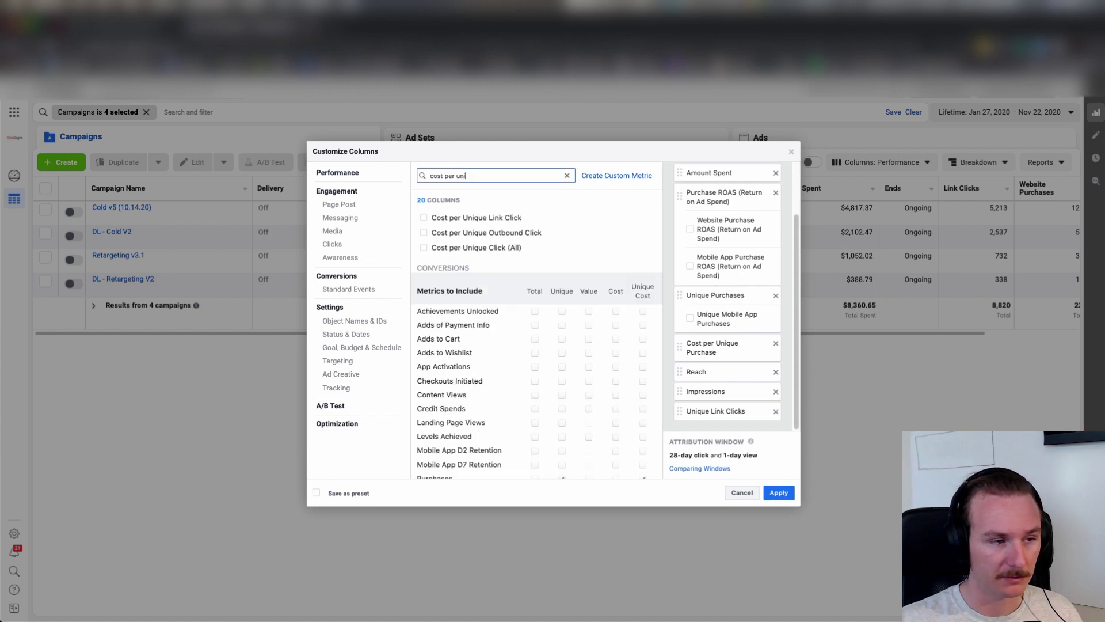
left_click(424, 218)
scroll(710, 345, "down", 1)
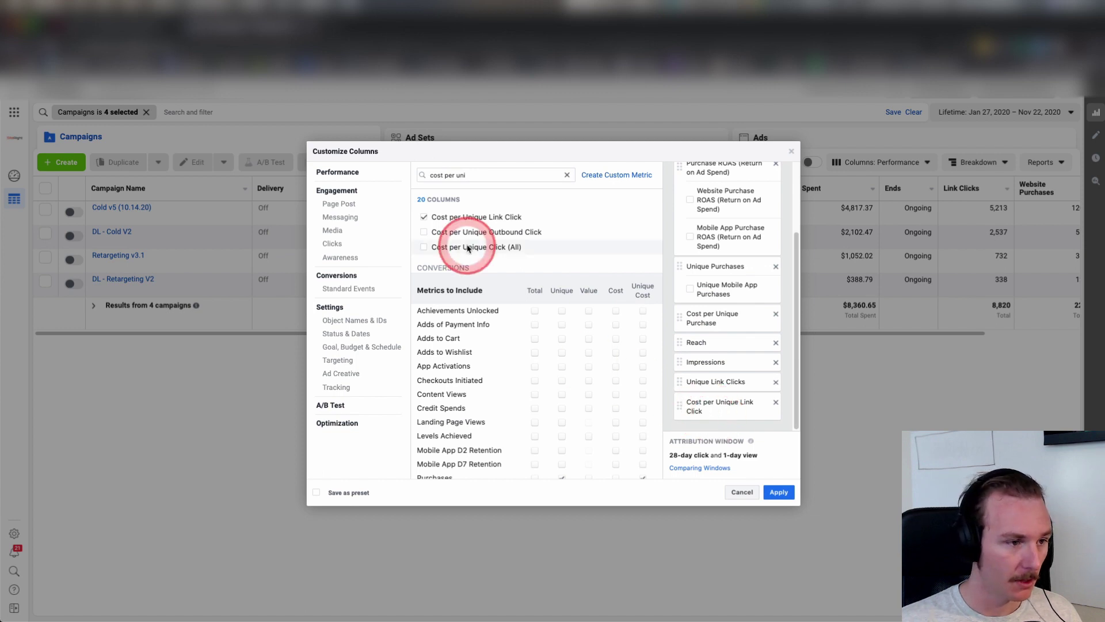
mouse_move(468, 248)
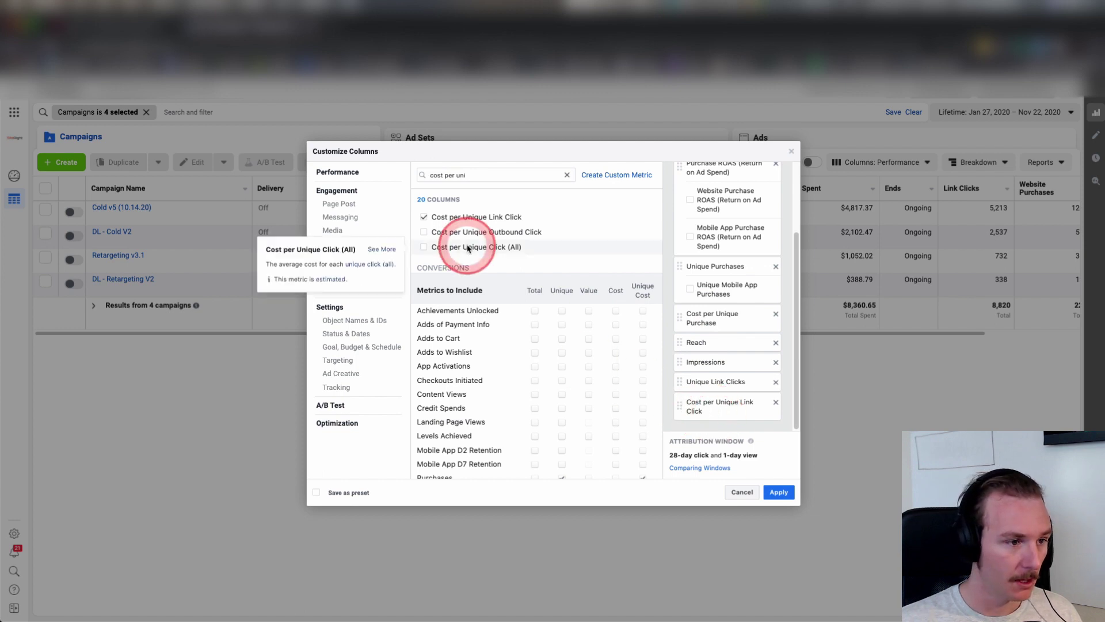
- Search for "uni" again and add the Unique CTR (Link Click-Through Rate) column as the last selected column
left_click(566, 173)
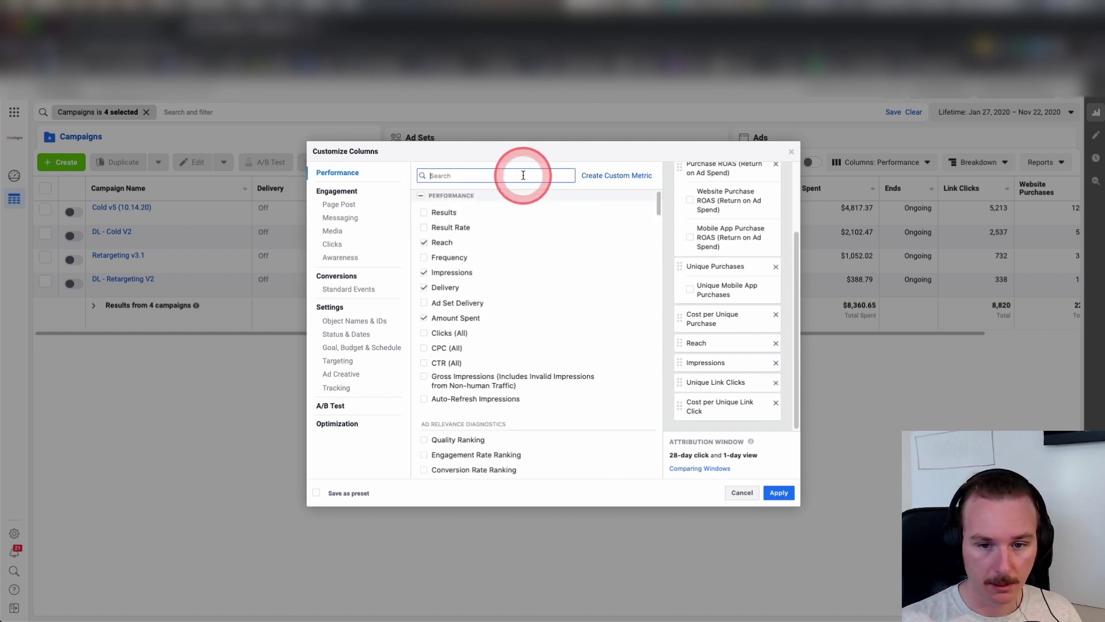
type("uni")
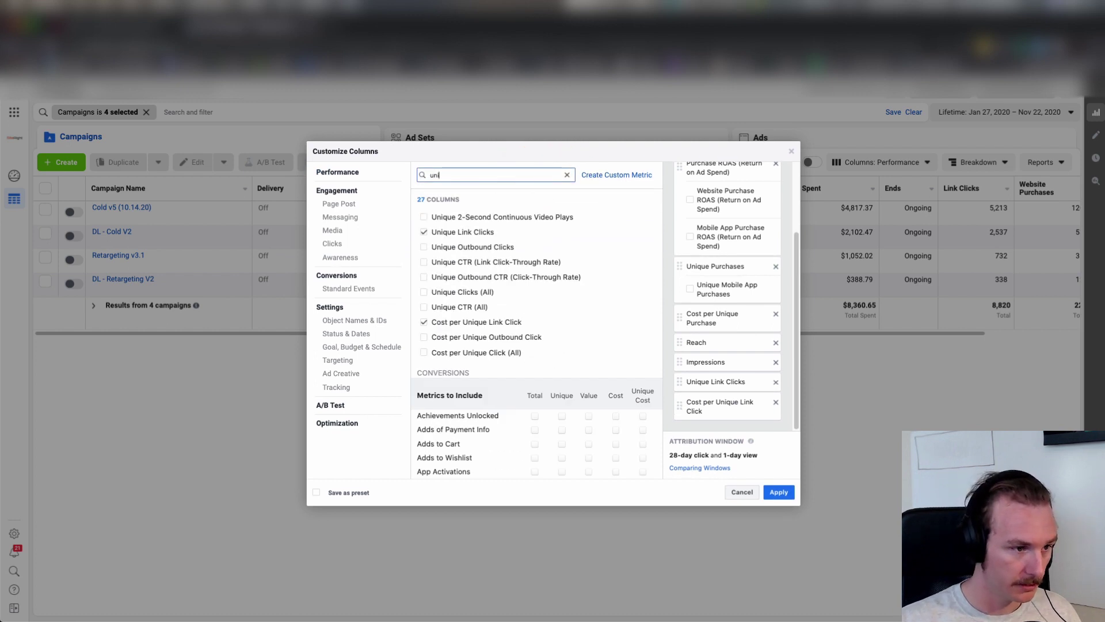
left_click(508, 186)
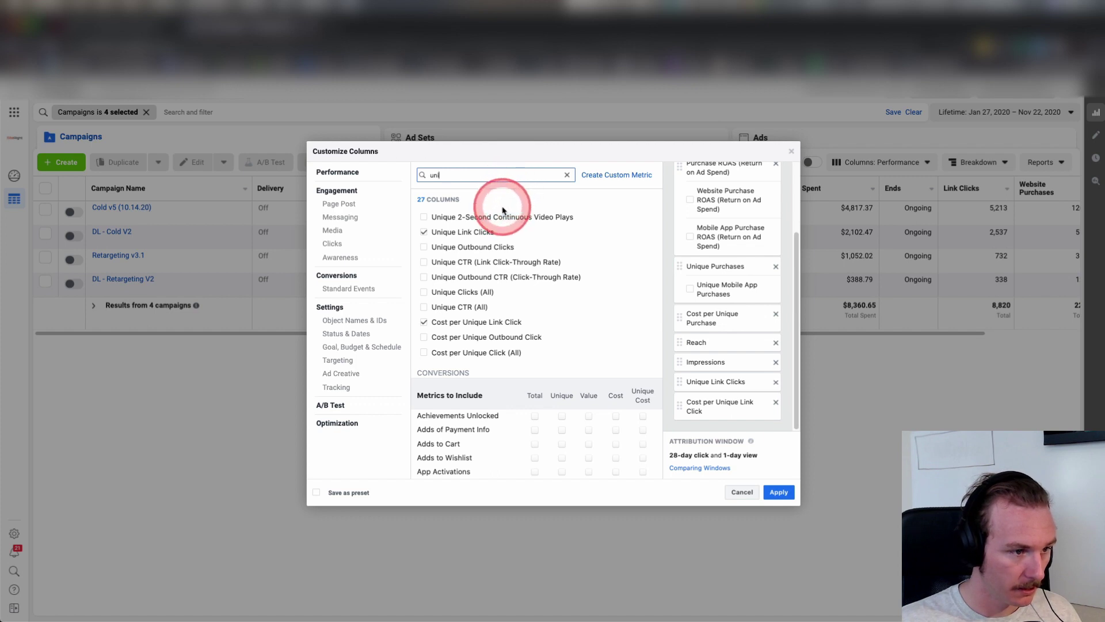
left_click(427, 264)
scroll(719, 311, "down", 1)
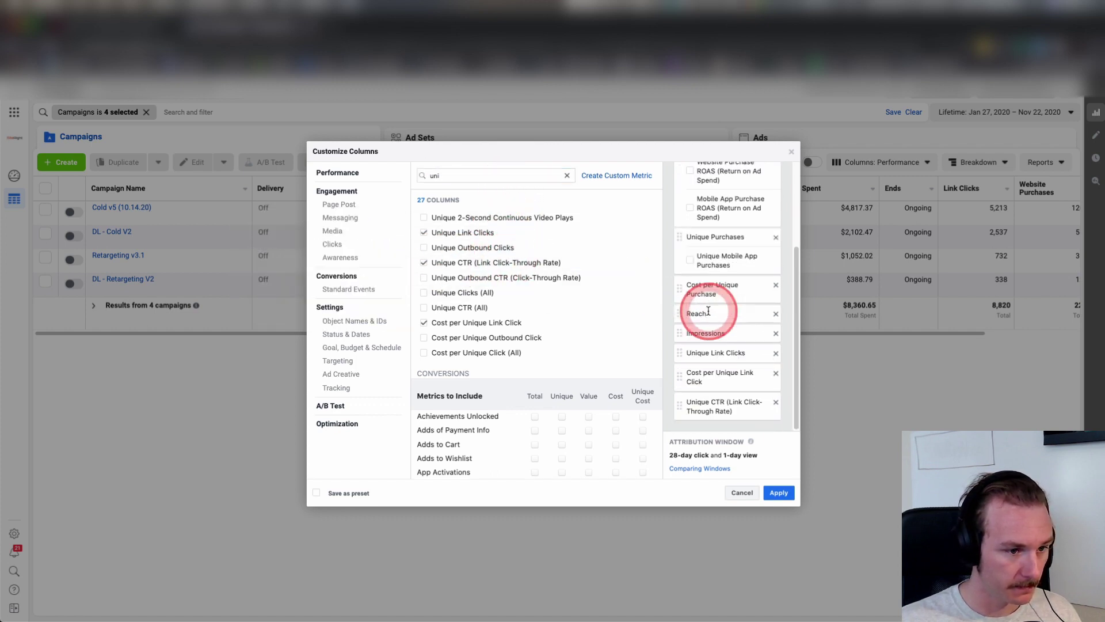
mouse_move(732, 395)
left_mouse_down()
mouse_move(734, 345)
mouse_move(697, 375)
mouse_move(737, 394)
mouse_move(731, 376)
mouse_move(695, 405)
mouse_move(742, 407)
mouse_move(751, 424)
mouse_move(736, 439)
mouse_move(730, 411)
left_mouse_up()
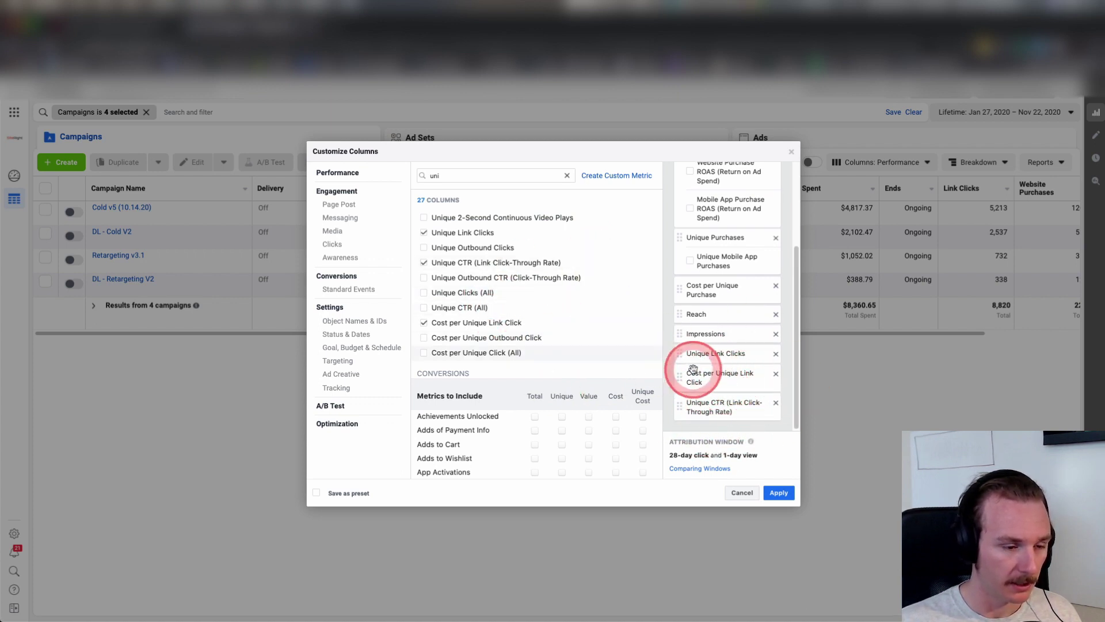
- Clear the metric search, check the stages in the funnel image's browser tab and return to the column customization
left_click(568, 177)
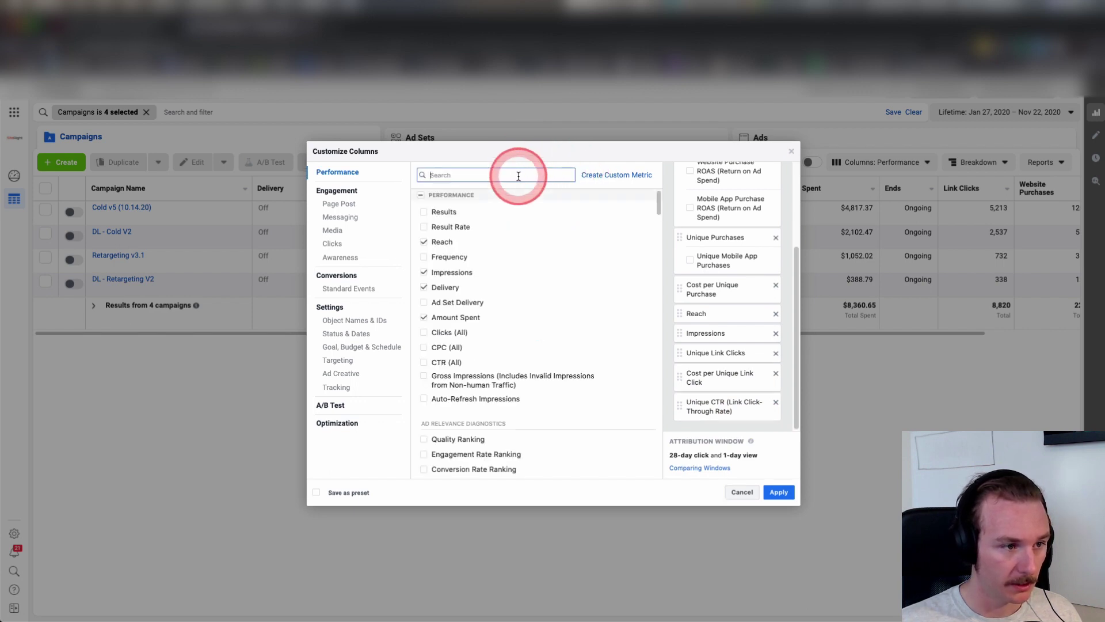
left_click(115, 24)
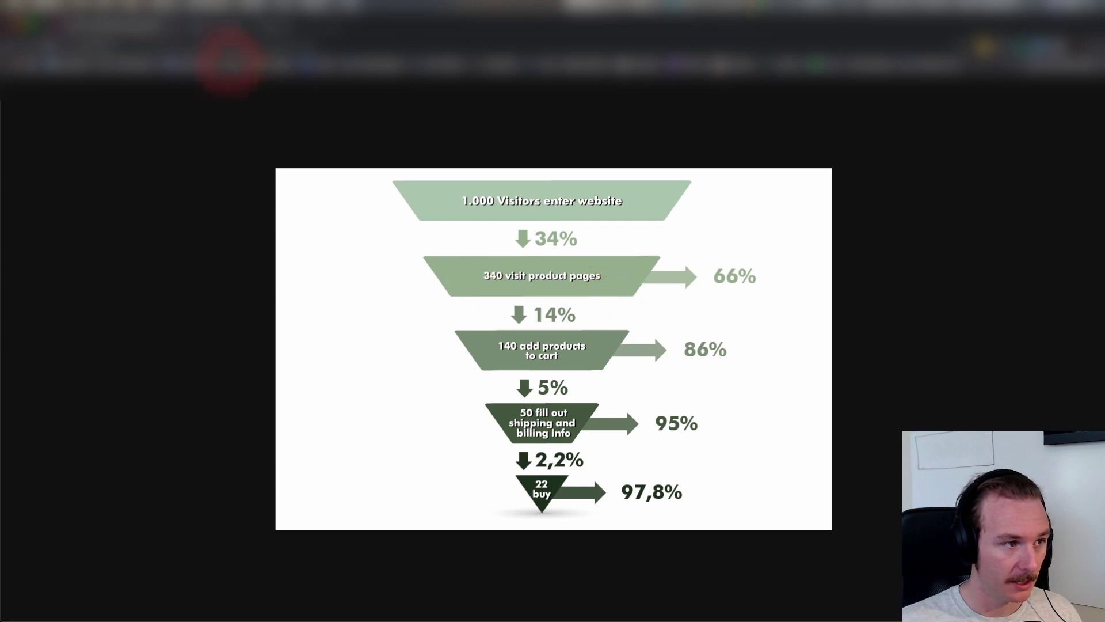
left_click(234, 24)
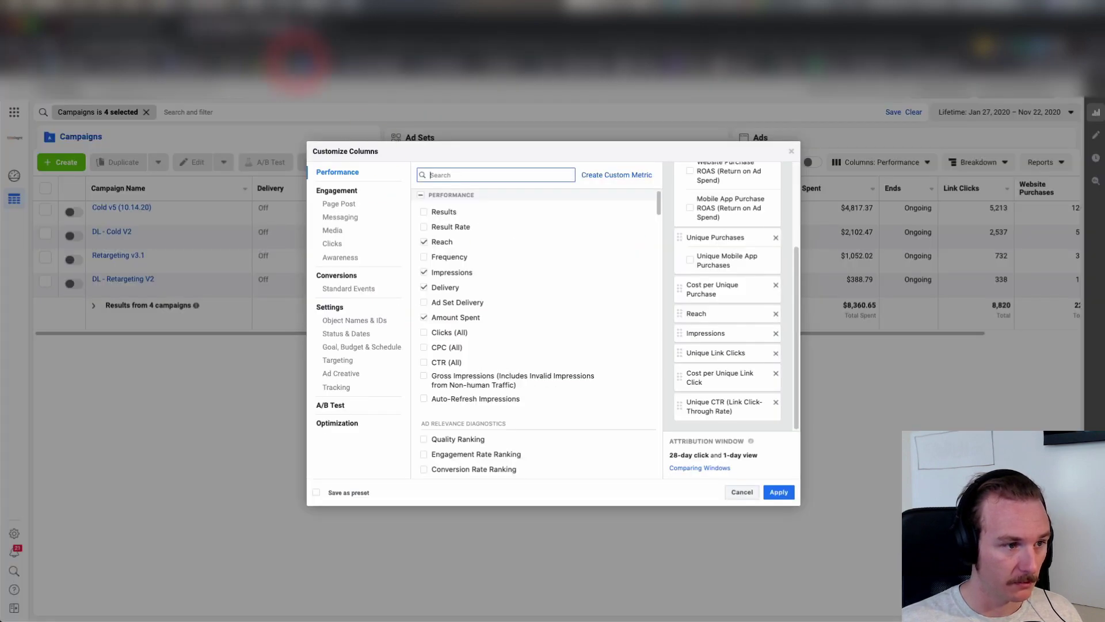
- Search for "view" and add the Unique Content Views and Cost per Unique Content View columns, excluding the Unique Mobile App Content Views sub-column
left_click(745, 427)
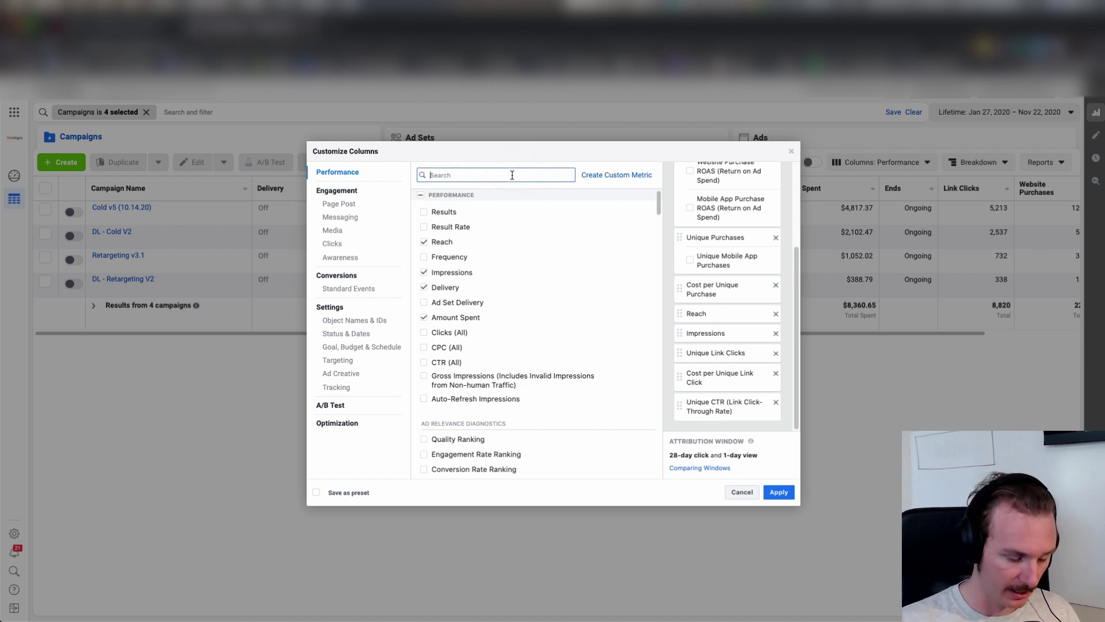
type("view")
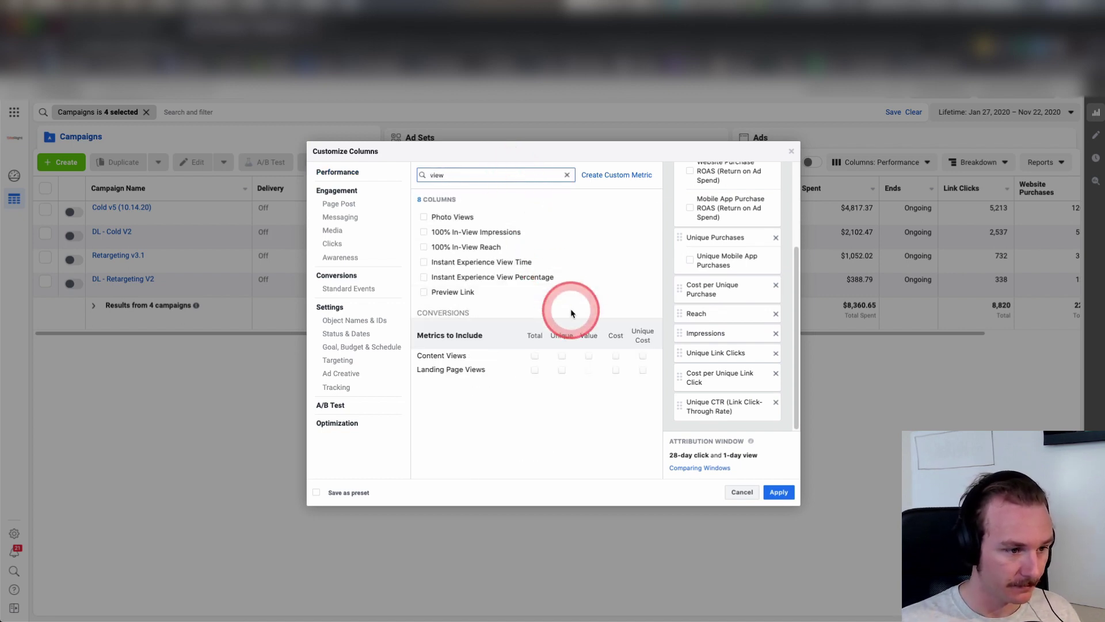
left_click(563, 356)
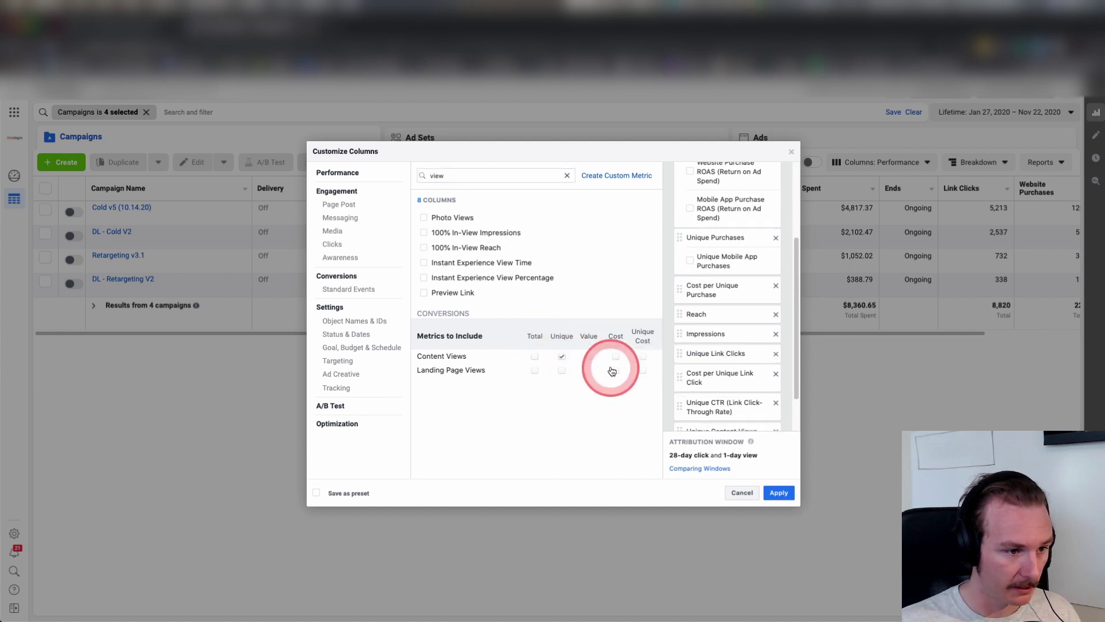
left_click(644, 360)
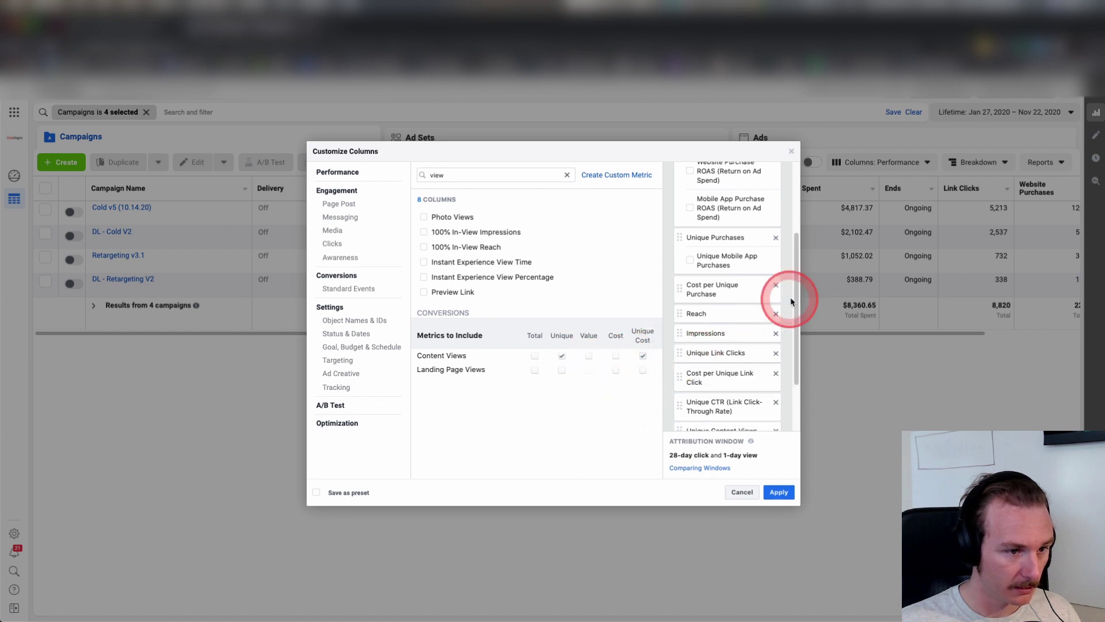
left_click_drag(798, 298, 797, 343)
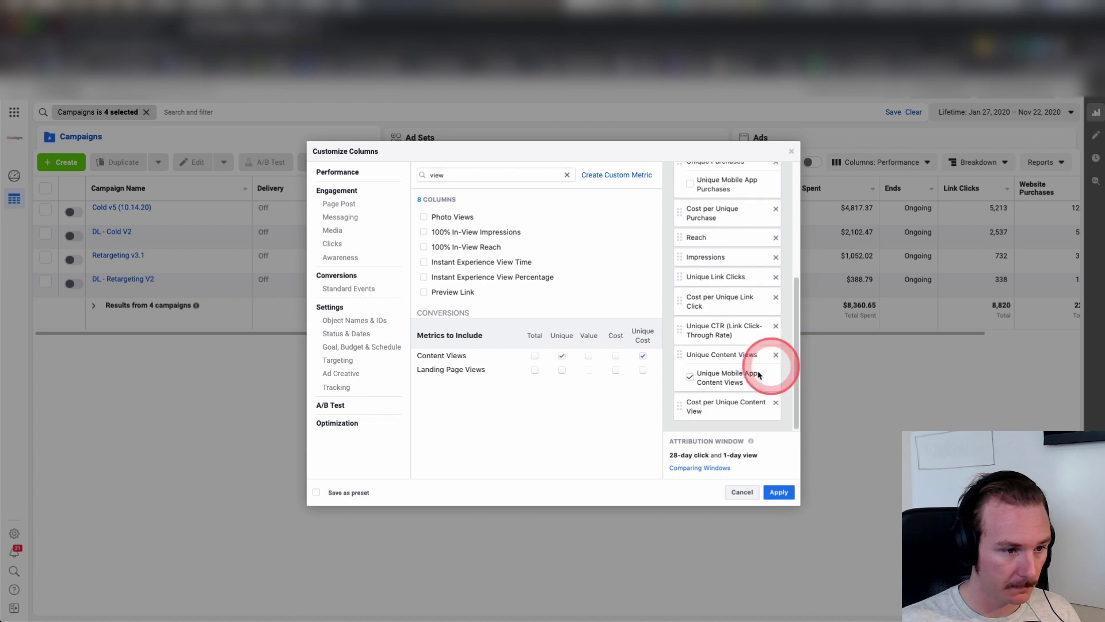
left_click(690, 378)
left_click(690, 377)
left_click(704, 409)
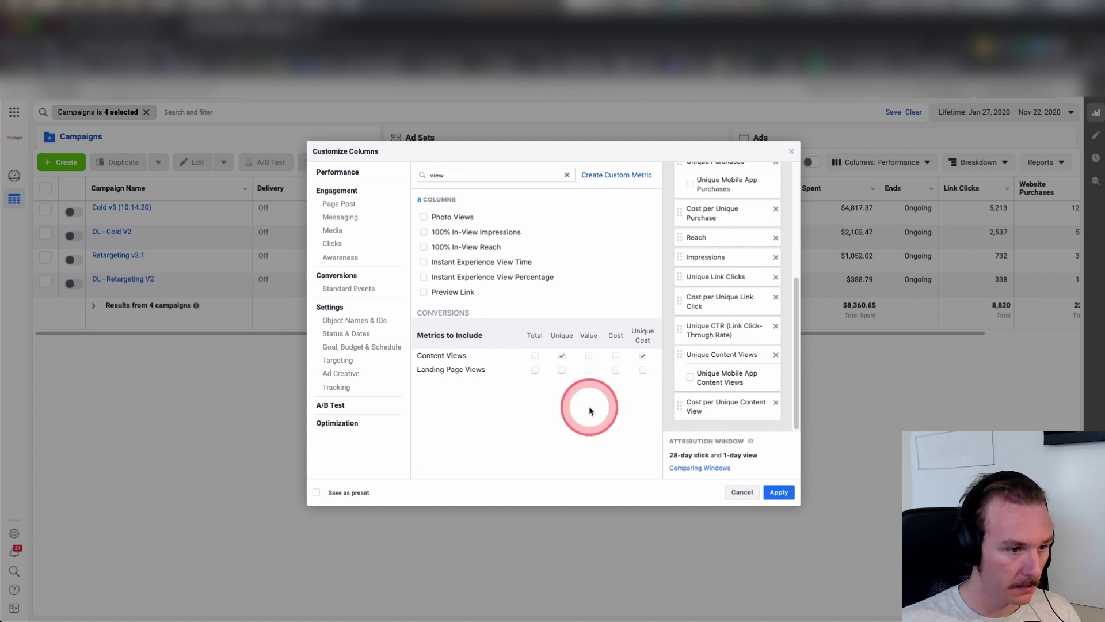
- Add Content Views Conversion Value above Cost per Unique Content View, excluding its Mobile App, Website and Offline sub-columns
left_click(588, 356)
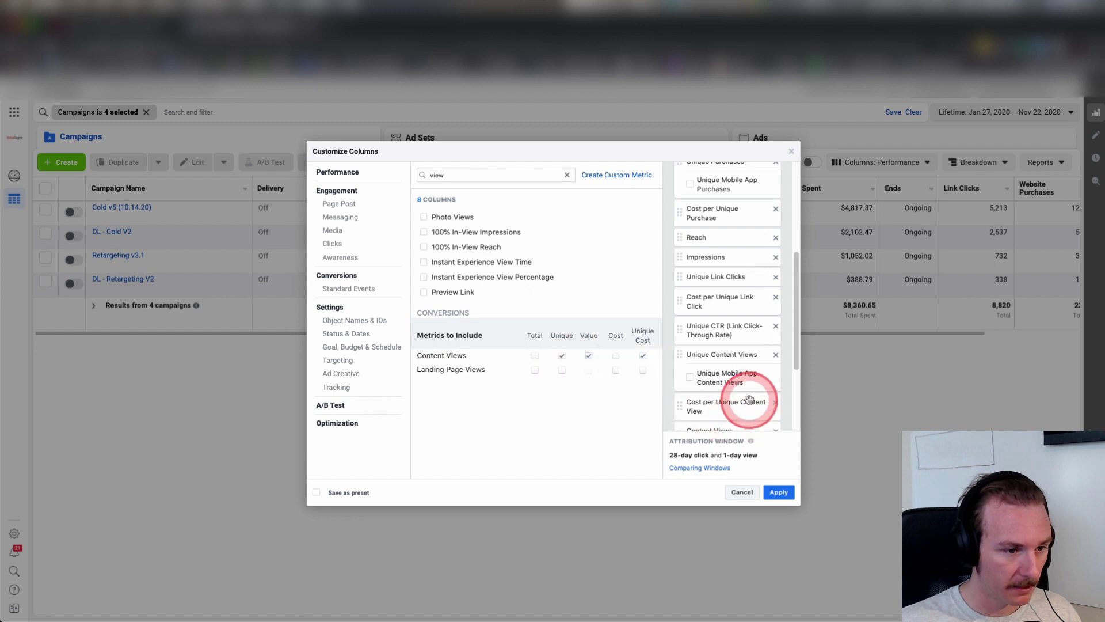
left_click_drag(679, 415, 699, 402)
left_click(690, 377)
left_click(690, 346)
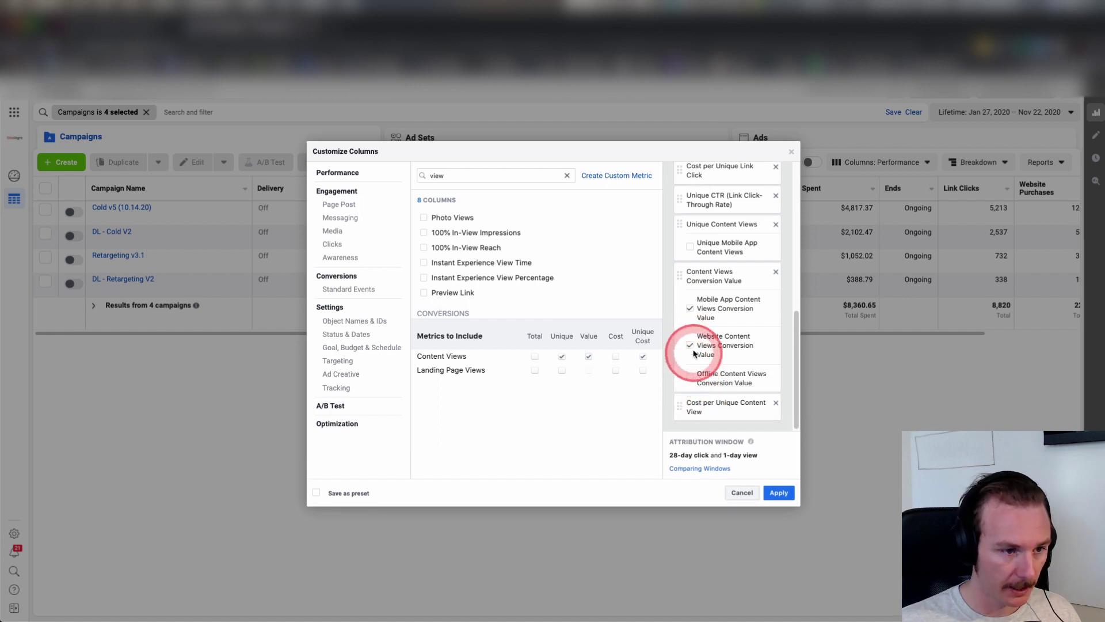
left_click(690, 309)
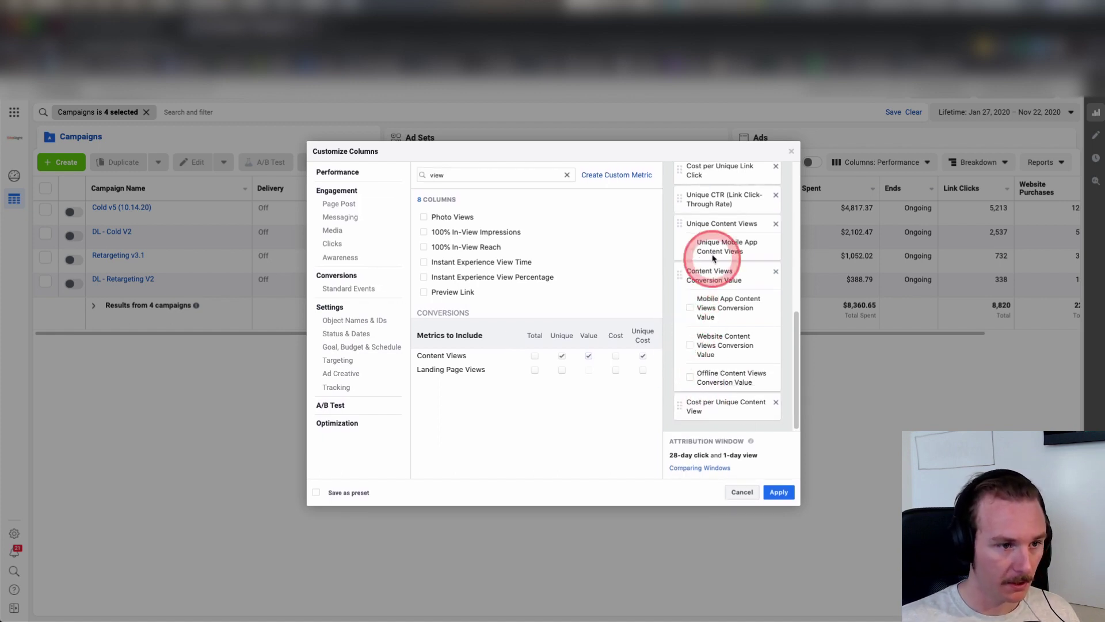
left_click(703, 225)
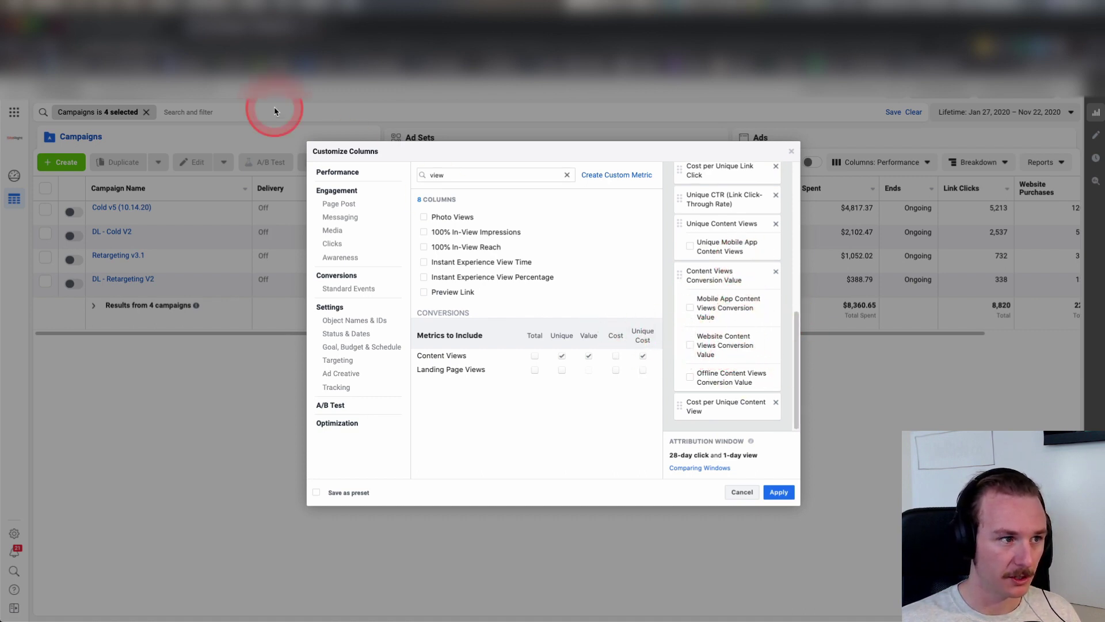
- Check the funnel image for the stage after product page visits and return to the column customization
left_click(134, 28)
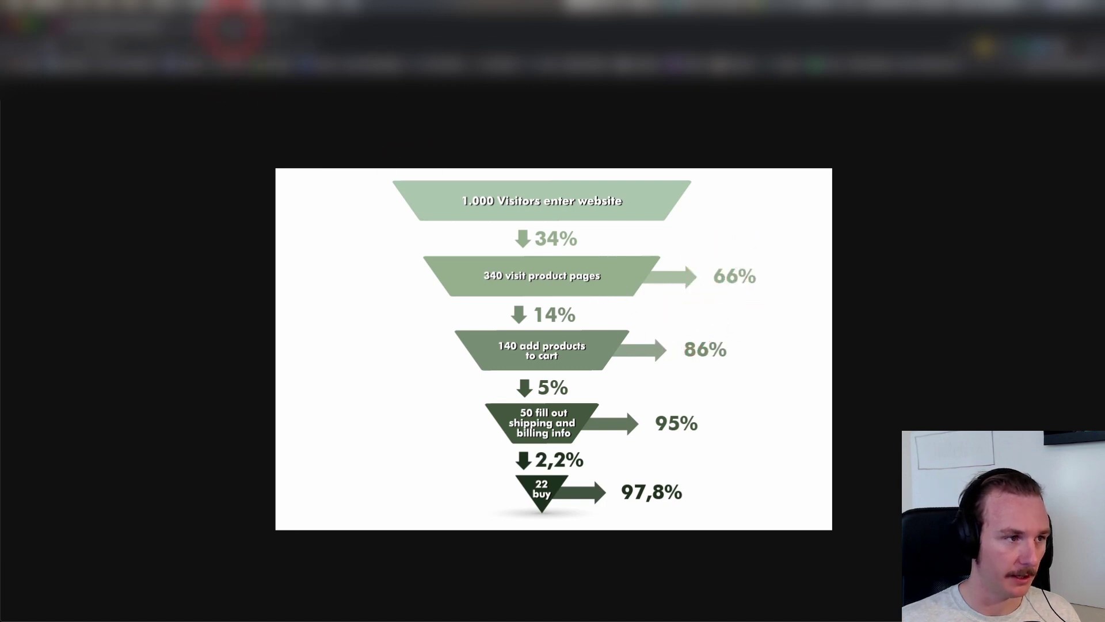
left_click(230, 30)
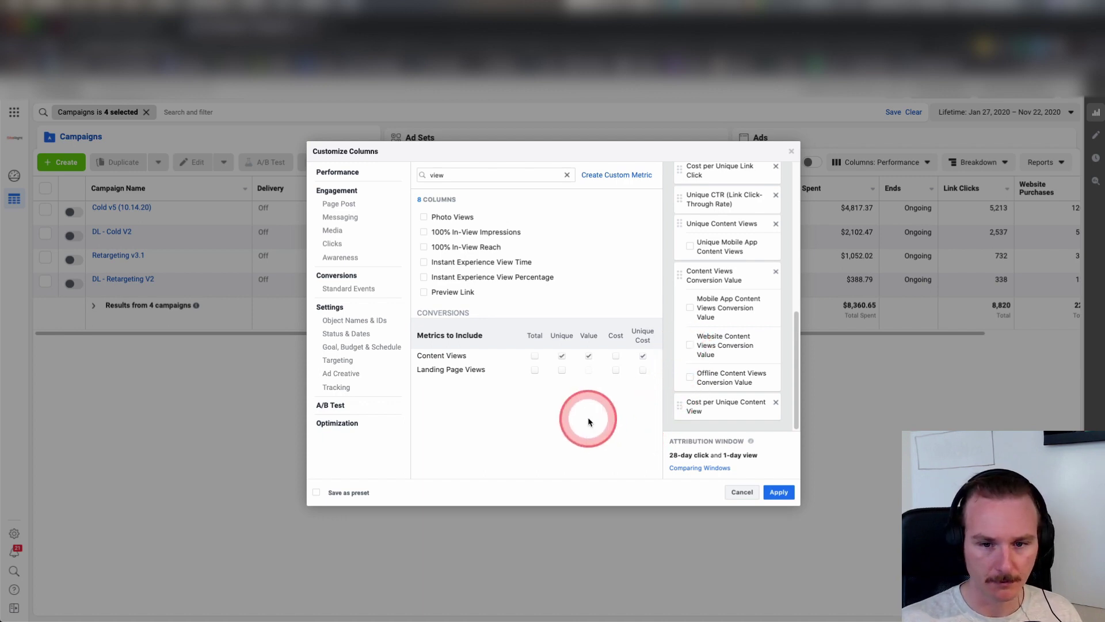
left_click(687, 414)
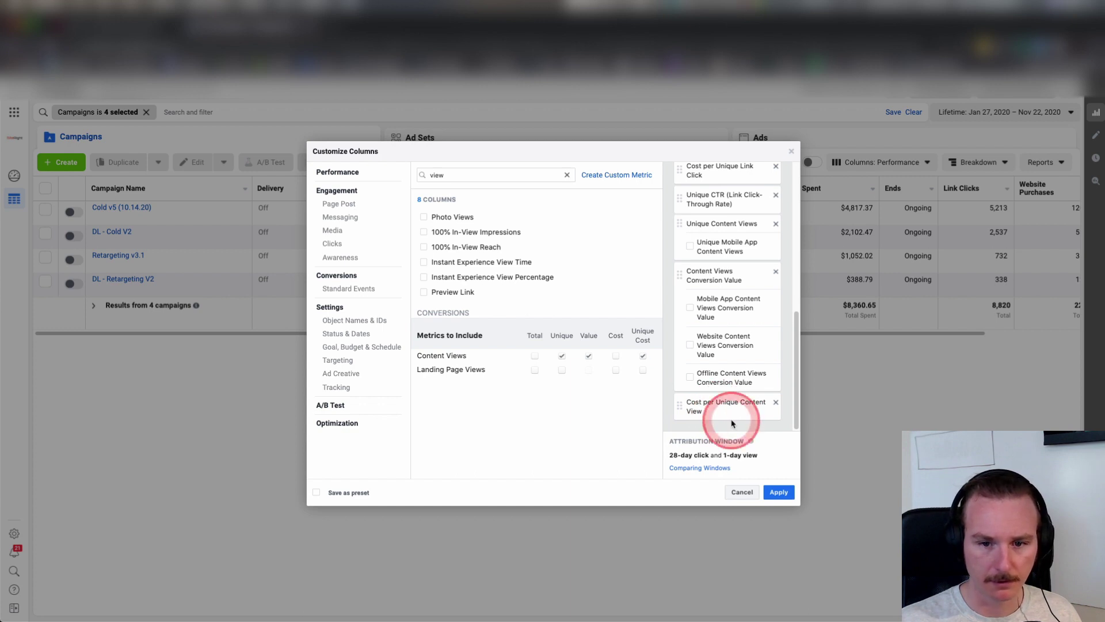
- Search for "add to" and add the Unique Adds to Cart, Adds to Cart Conversion Value and Cost per Unique Add to Cart columns
left_click(567, 175)
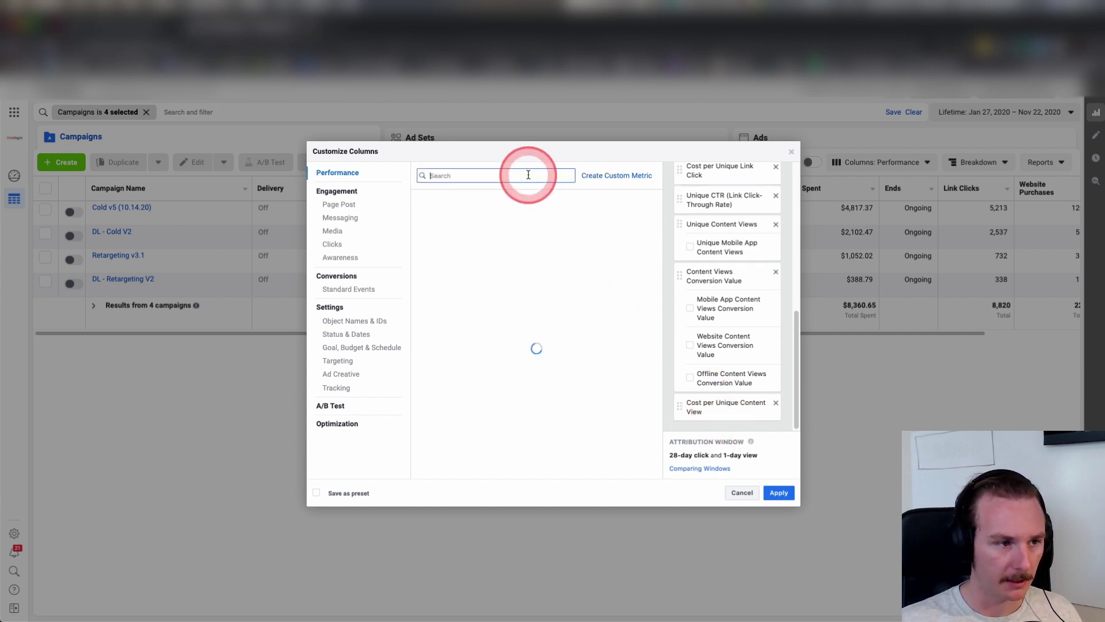
type("add to")
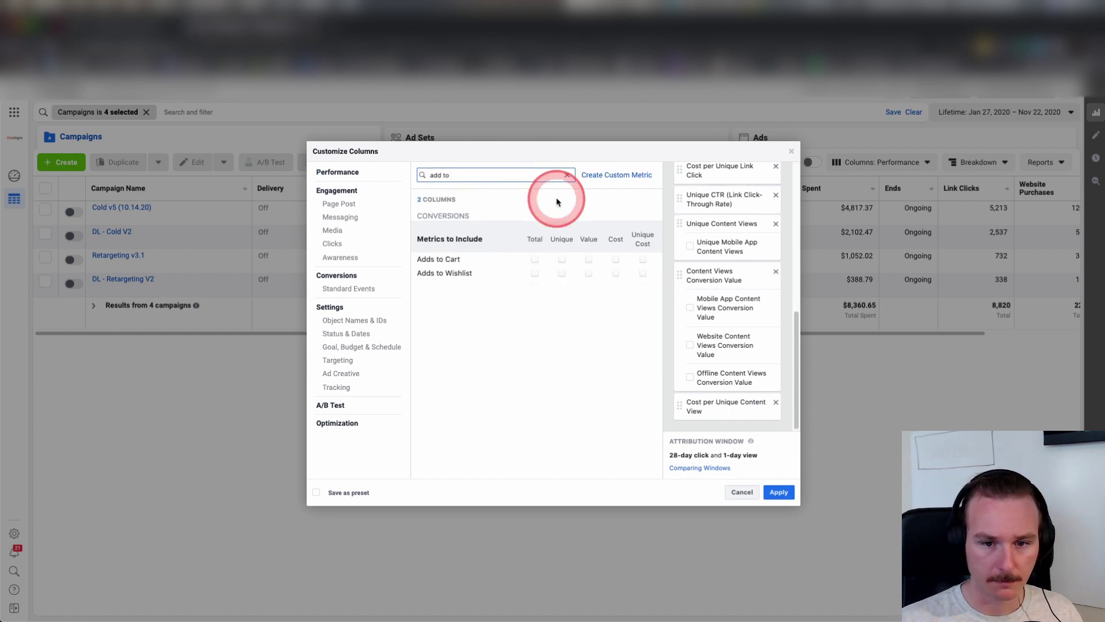
left_click(566, 259)
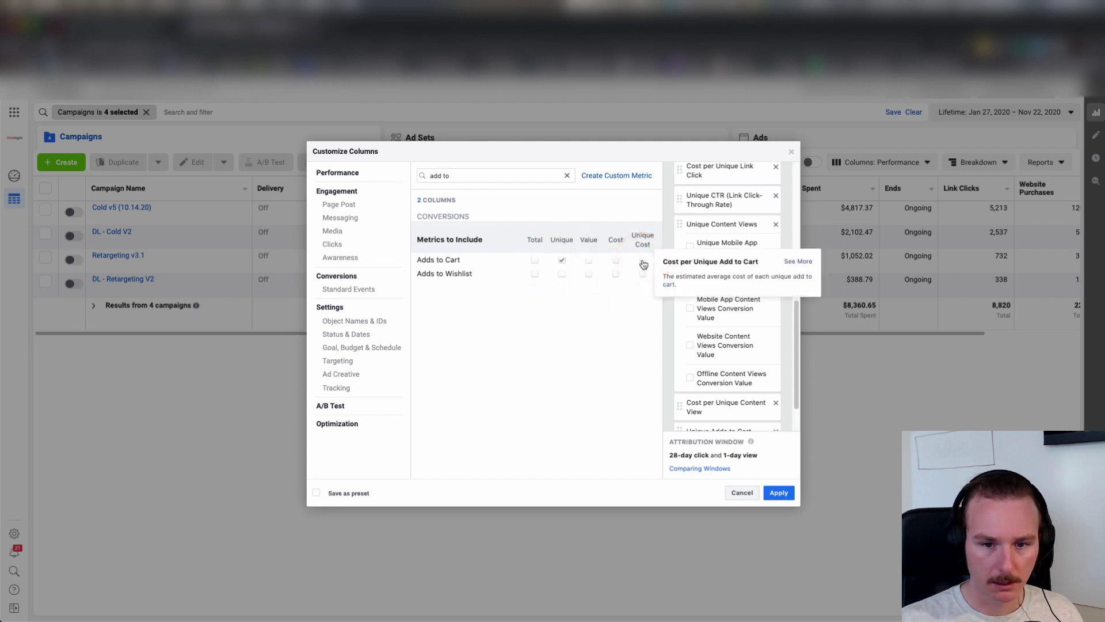
left_click(589, 259)
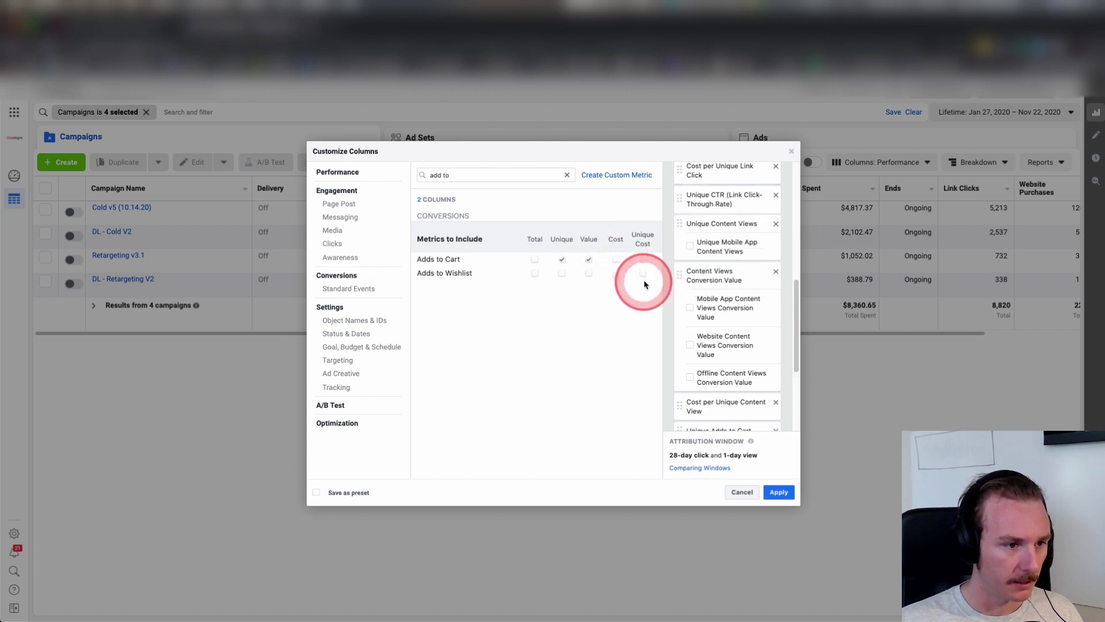
left_click(643, 263)
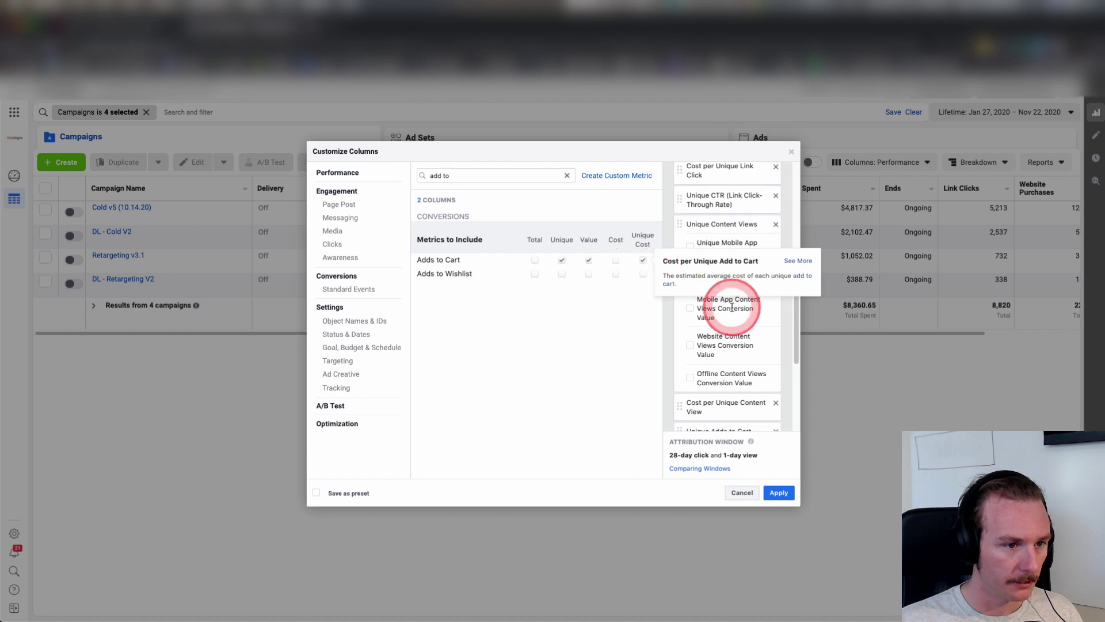
- Exclude the Unique Mobile App Adds to Cart sub-column and the Mobile App, Website and Offline Adds to Cart Conversion Value sub-columns
scroll(720, 299, "down", 3)
left_click(690, 264)
left_click(689, 320)
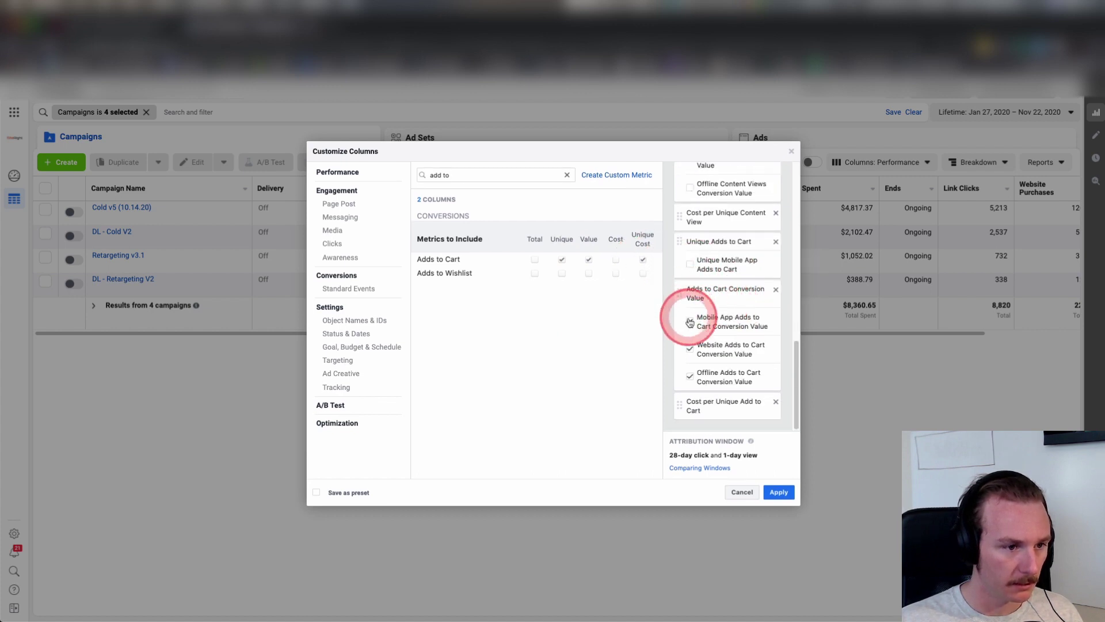
left_click(689, 349)
left_click(690, 377)
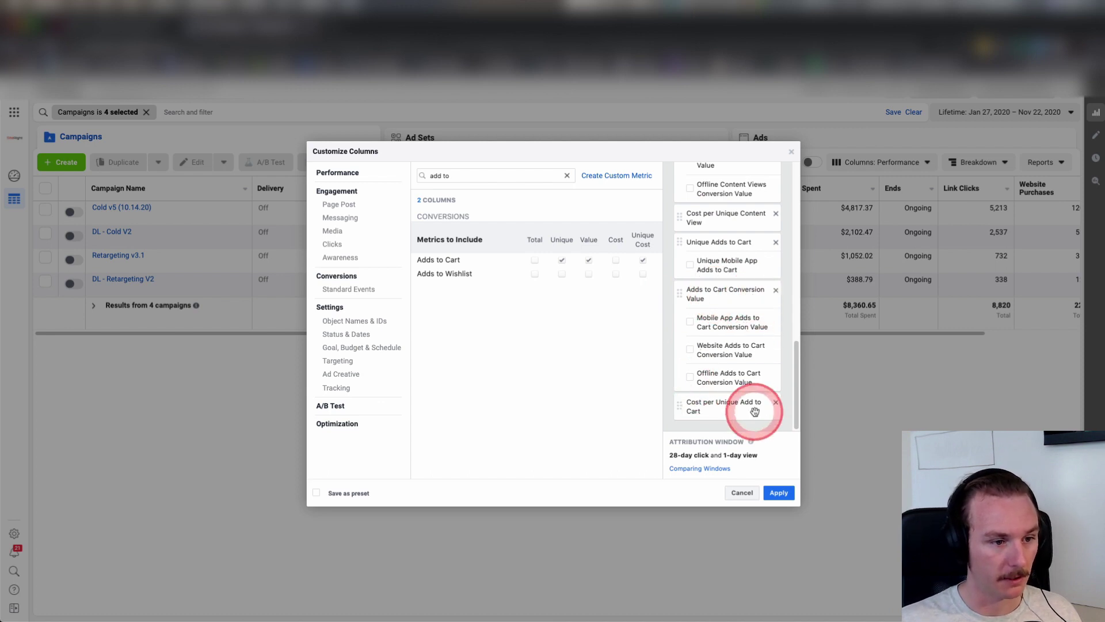
- Check which funnel stage follows adding products to cart in the funnel image, then return to the column customization
left_click(137, 26)
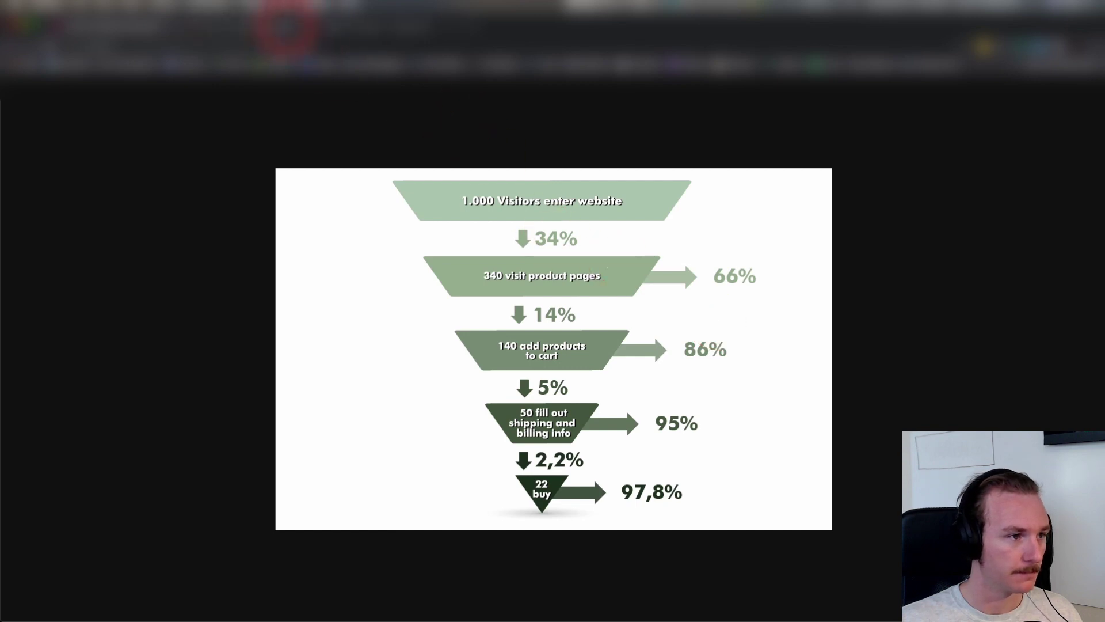
left_click(270, 23)
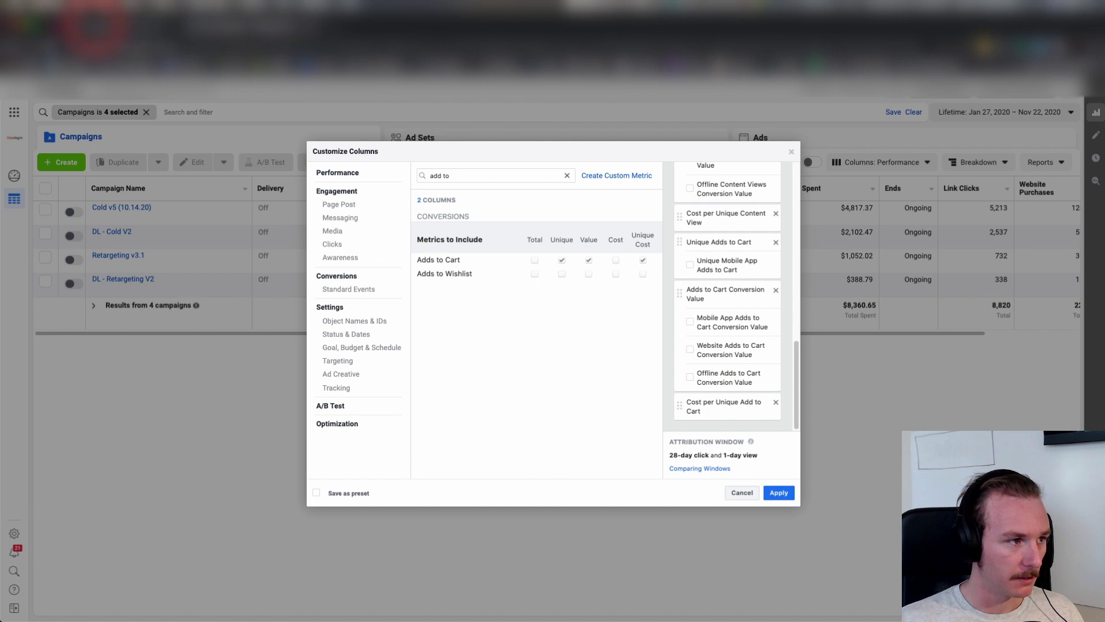
key("ctrl+shift+Tab")
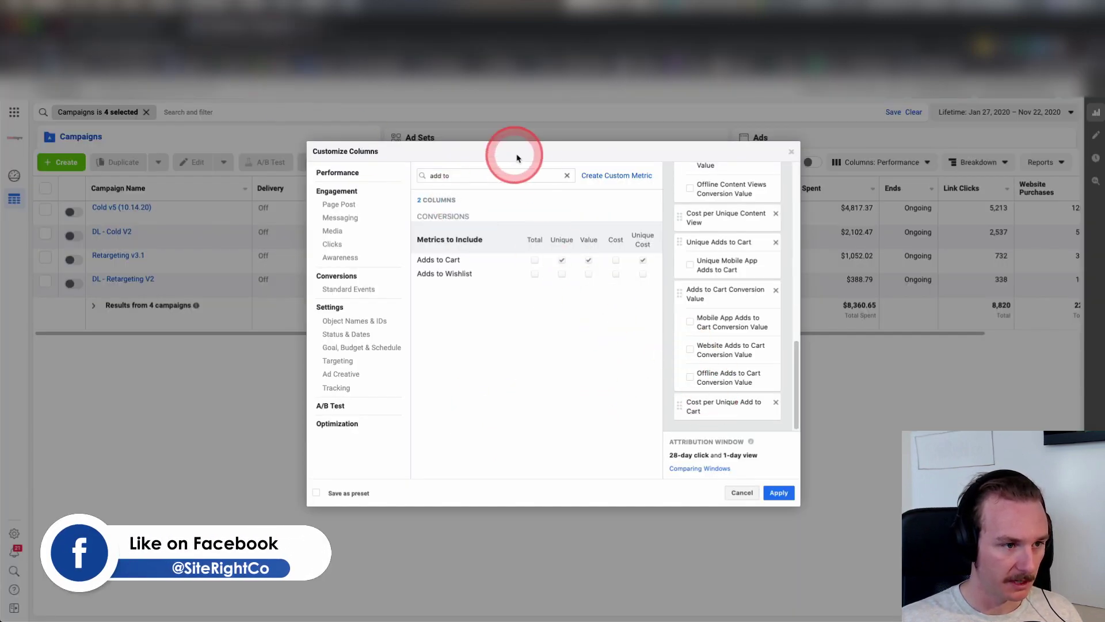
- Search for "init" and add the Unique Checkouts Initiated, Checkouts Initiated Conversion Value and Cost per Unique Checkout Initiated columns
left_click(567, 175)
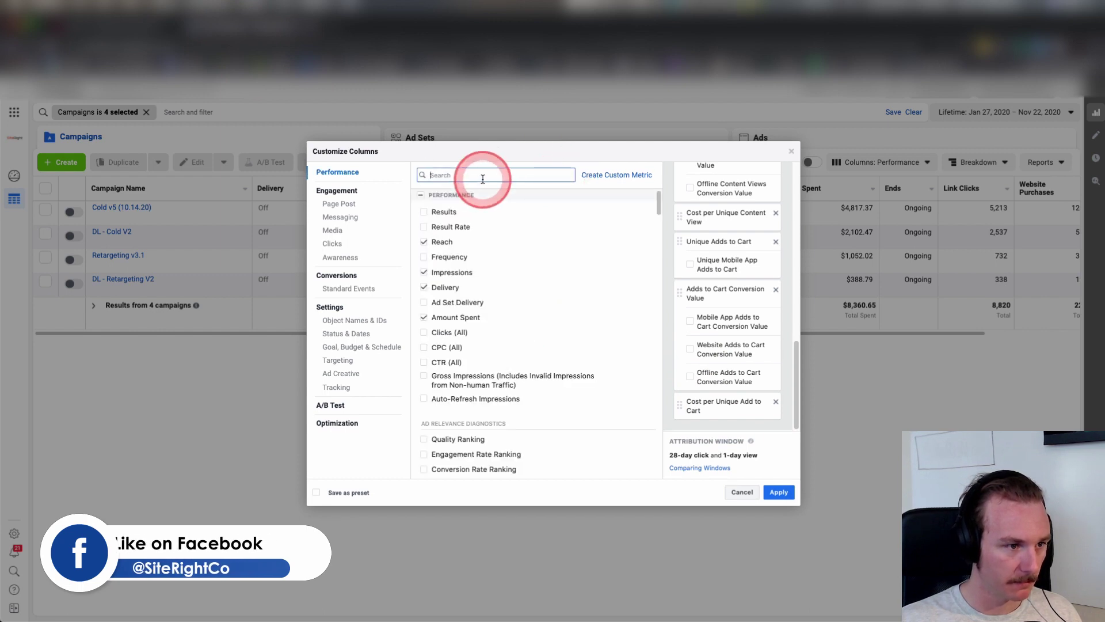
type("init")
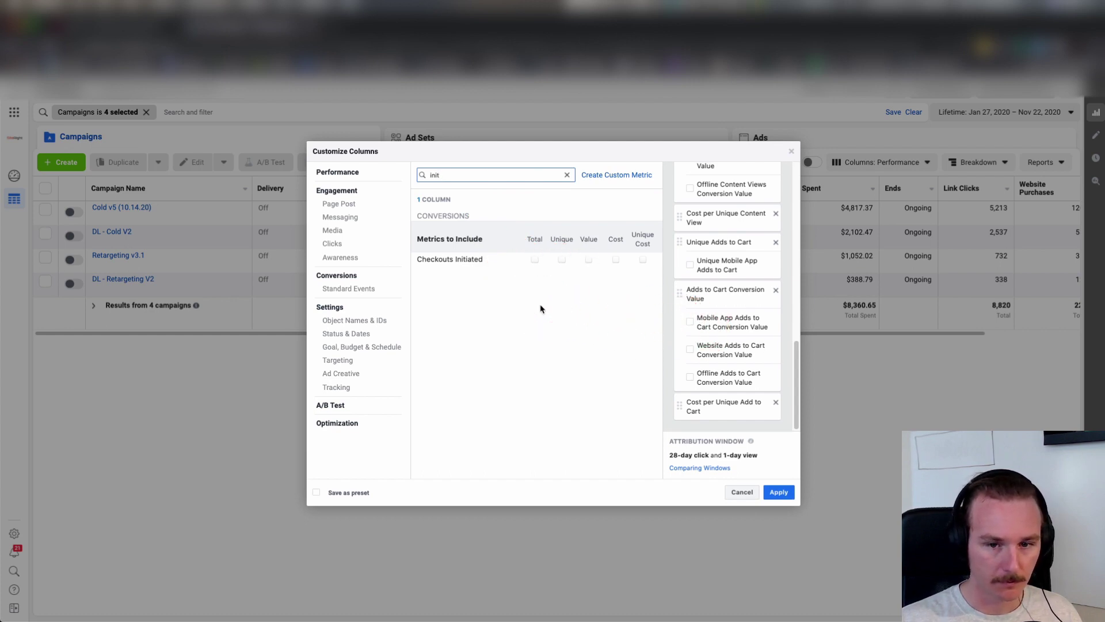
left_click(562, 260)
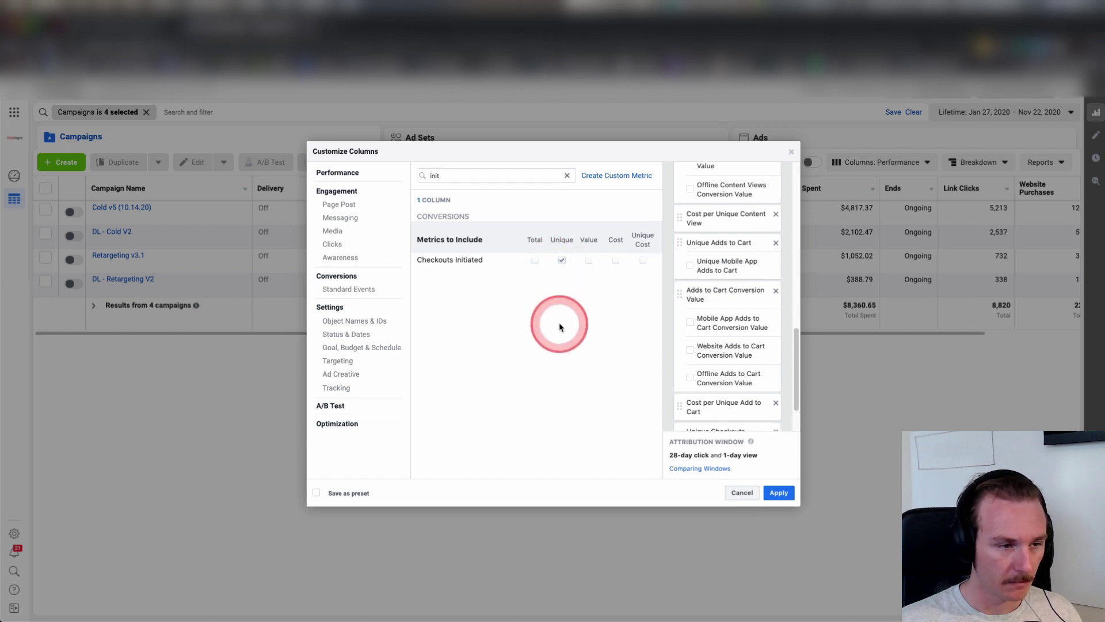
left_click(590, 261)
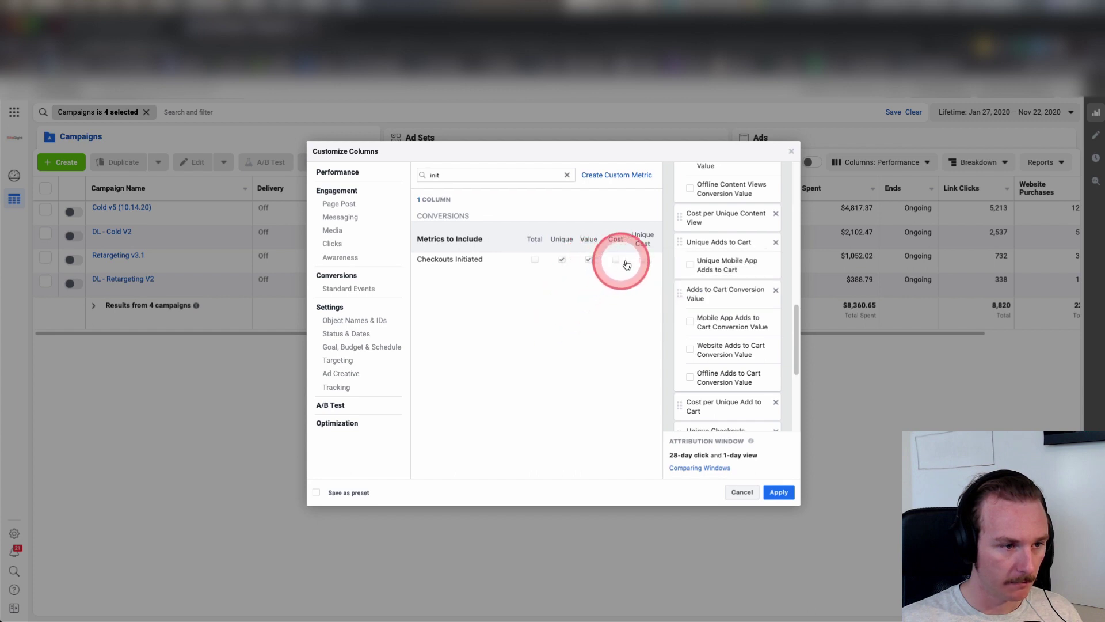
left_click(644, 261)
- Exclude the Unique Mobile App Checkouts Initiated sub-column and the Mobile App, Website and Offline Checkouts Initiated Conversion Value sub-columns
scroll(713, 308, "down", 3)
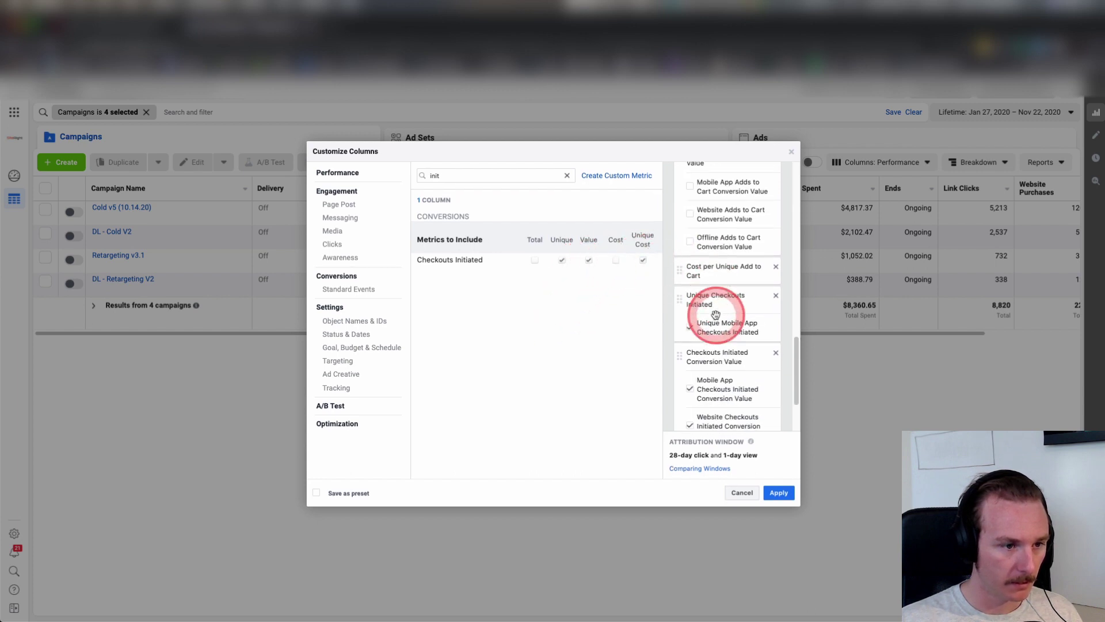
left_click(689, 267)
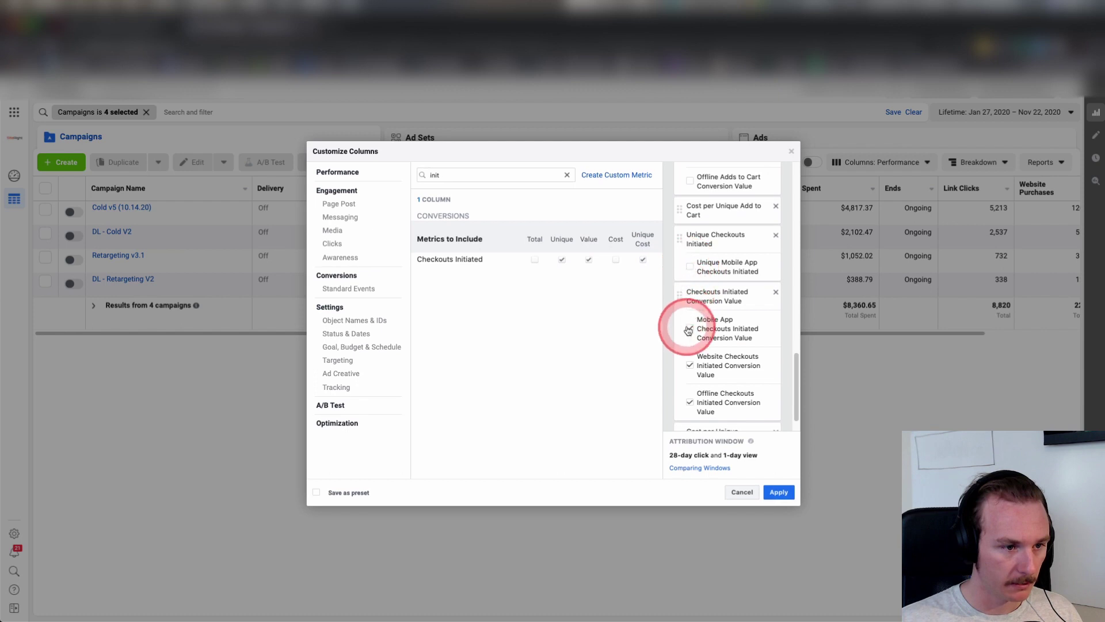
left_click(689, 328)
left_click(690, 365)
left_click(690, 402)
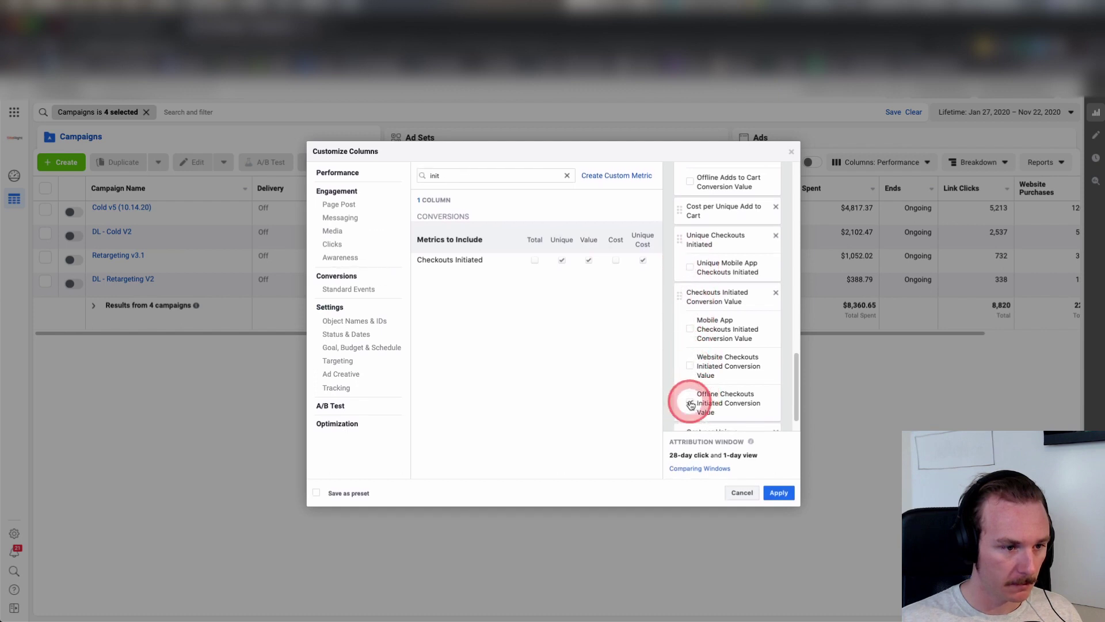
scroll(689, 400, "down", 1)
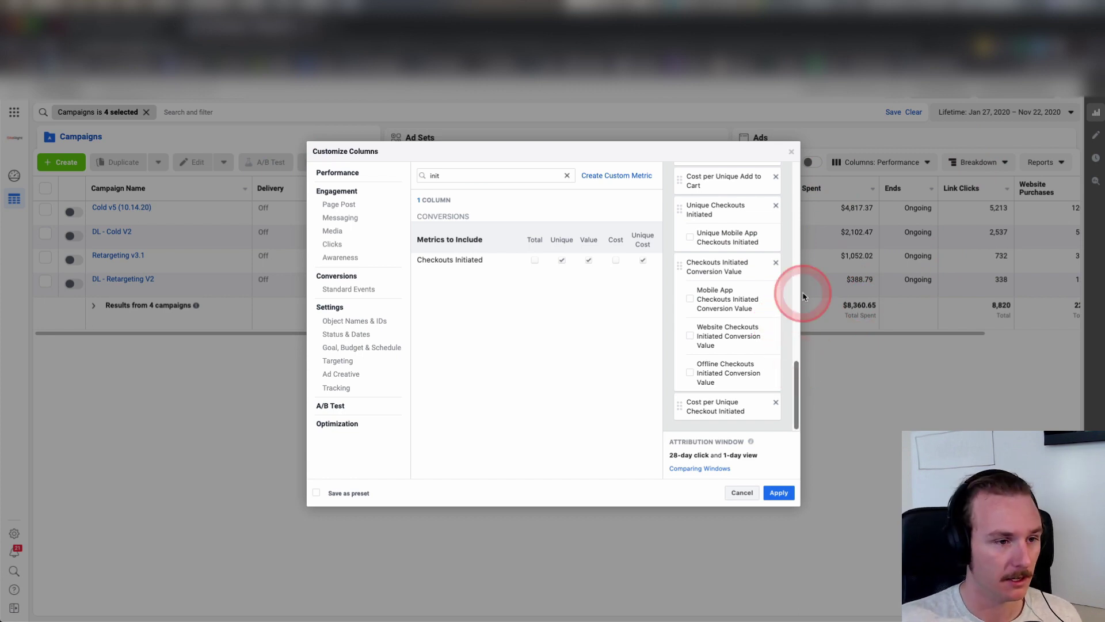
- Review the order of the selected columns against the stages in the funnel image, including where the purchase columns sit
scroll(765, 259, "up", 5)
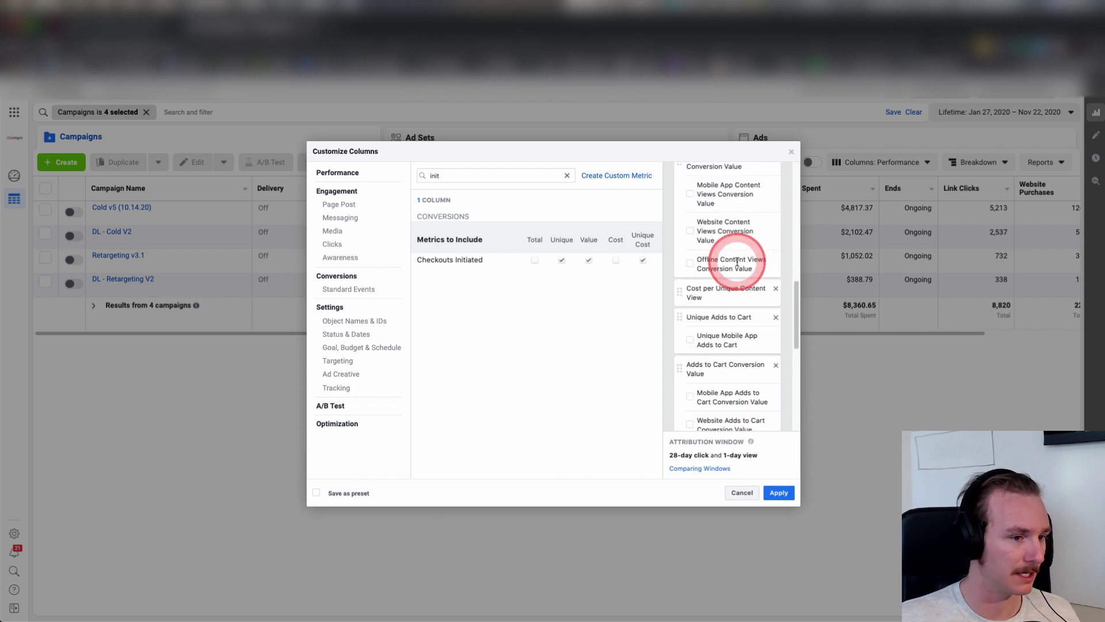
scroll(737, 262, "down", 10)
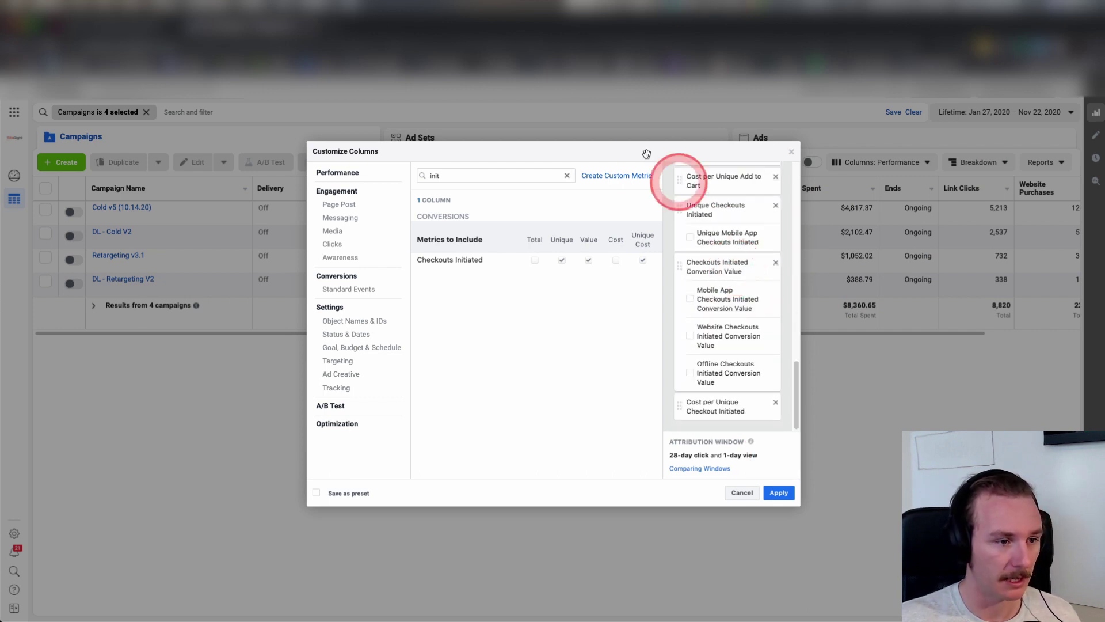
left_click(155, 26)
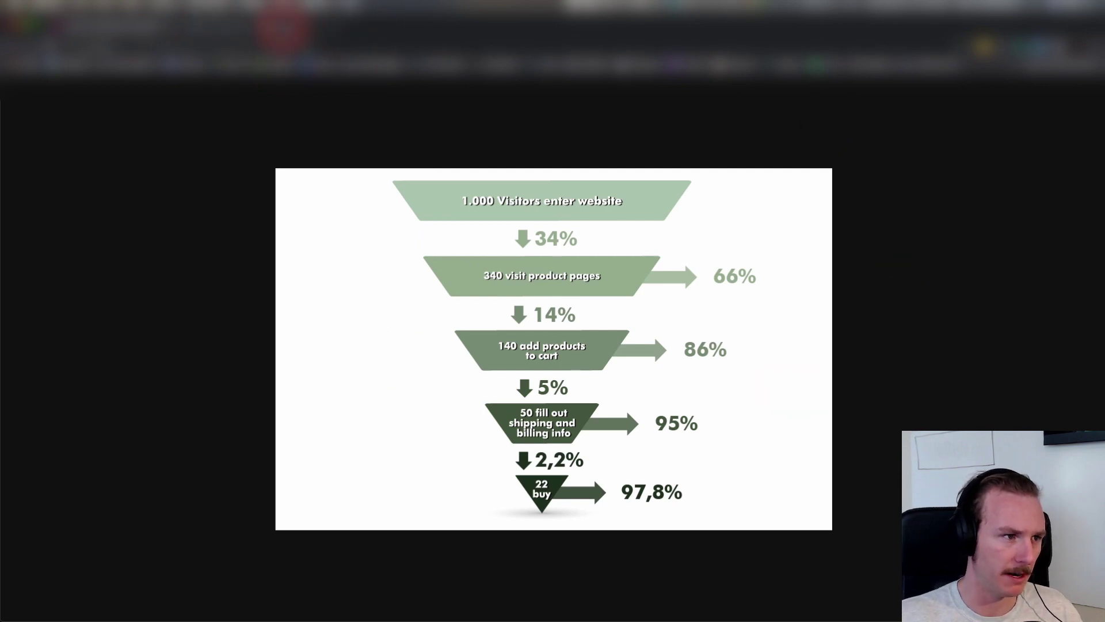
left_click(282, 26)
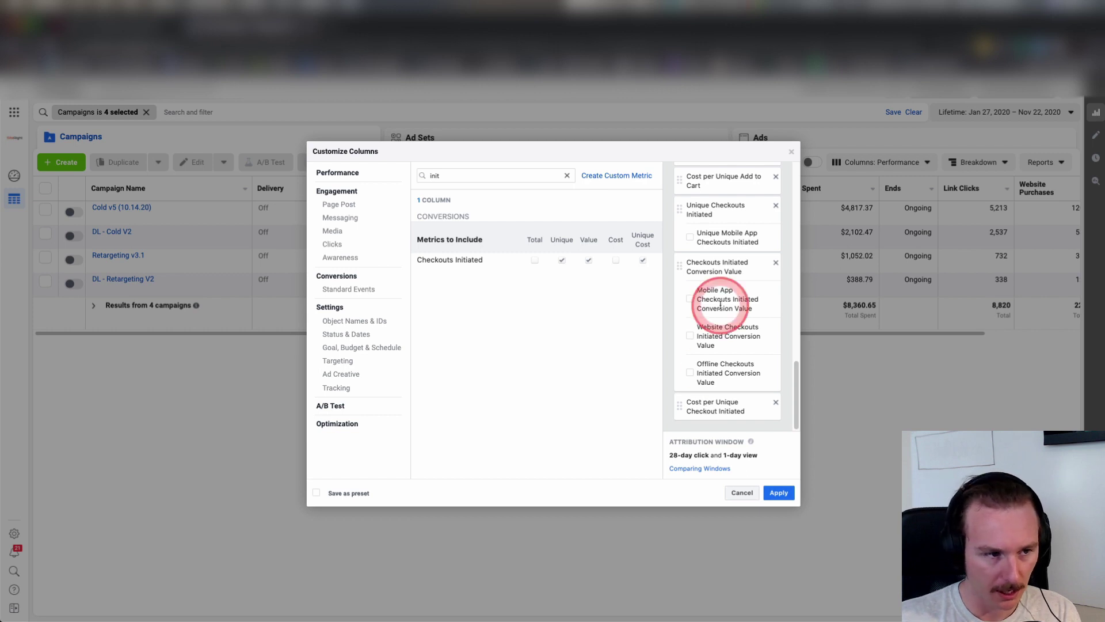
scroll(719, 313, "up", 5)
scroll(720, 316, "down", 4)
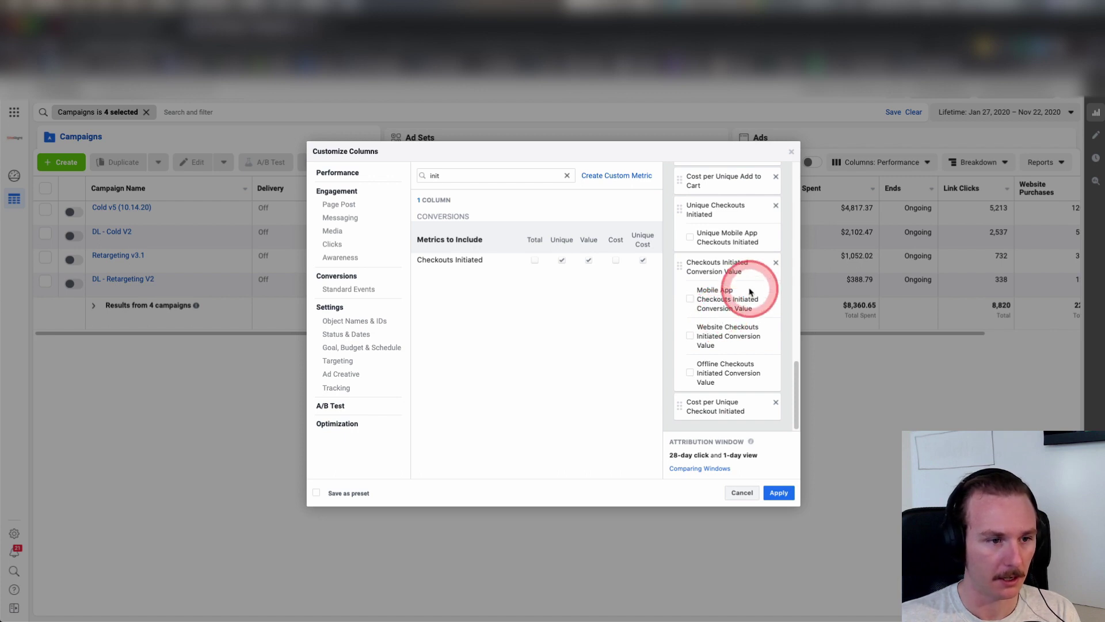
left_click_drag(789, 365, 796, 155)
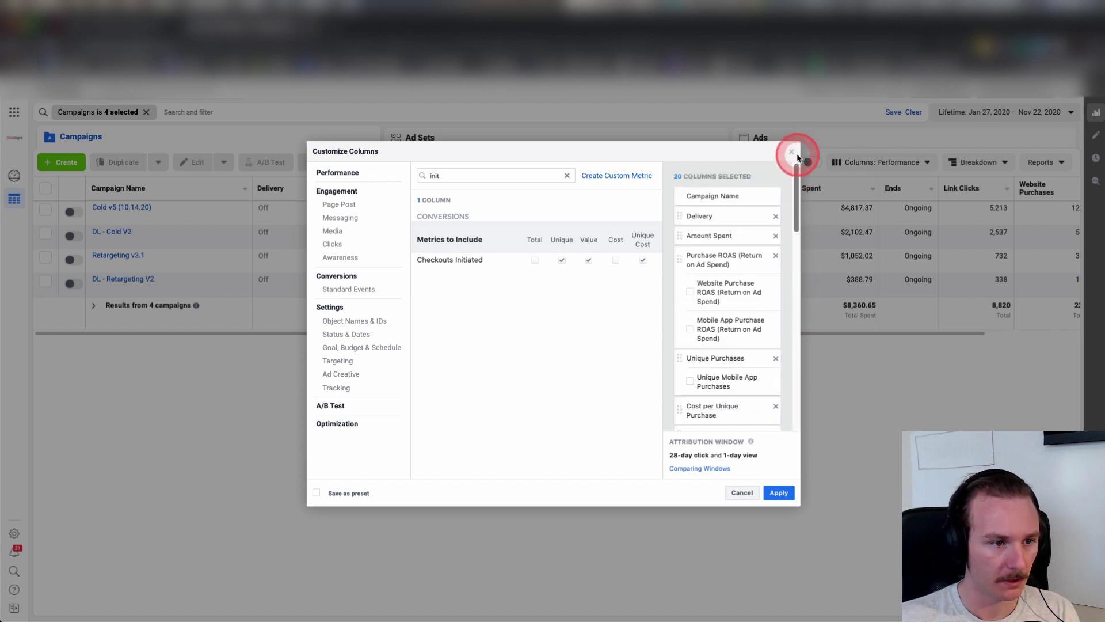
left_click_drag(795, 197, 794, 215)
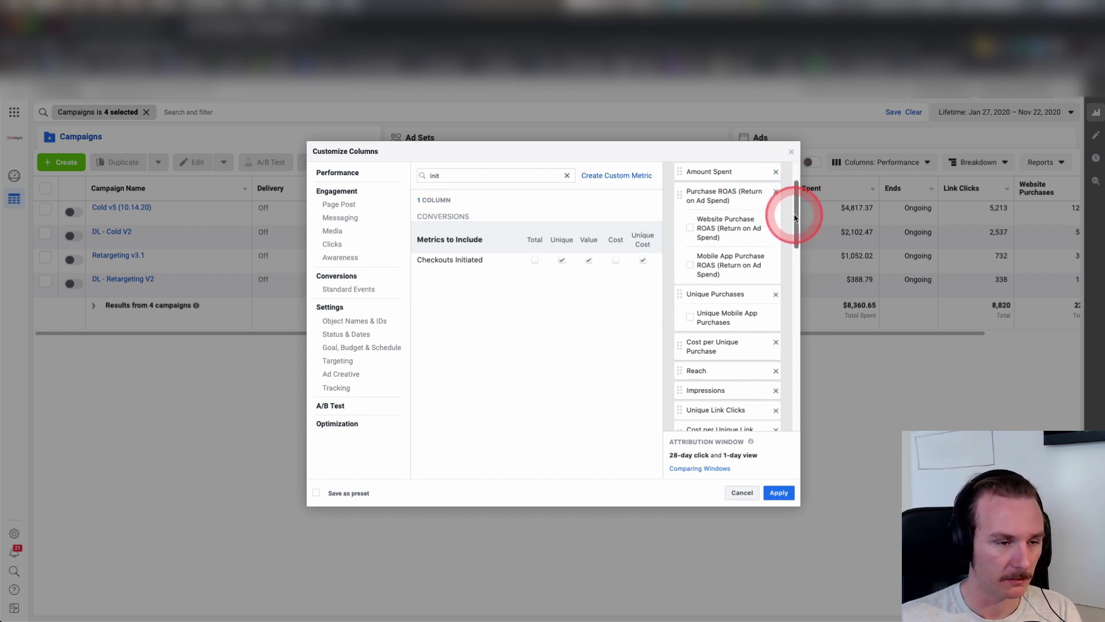
mouse_move(795, 218)
left_mouse_down()
mouse_move(796, 198)
mouse_move(795, 227)
left_mouse_up()
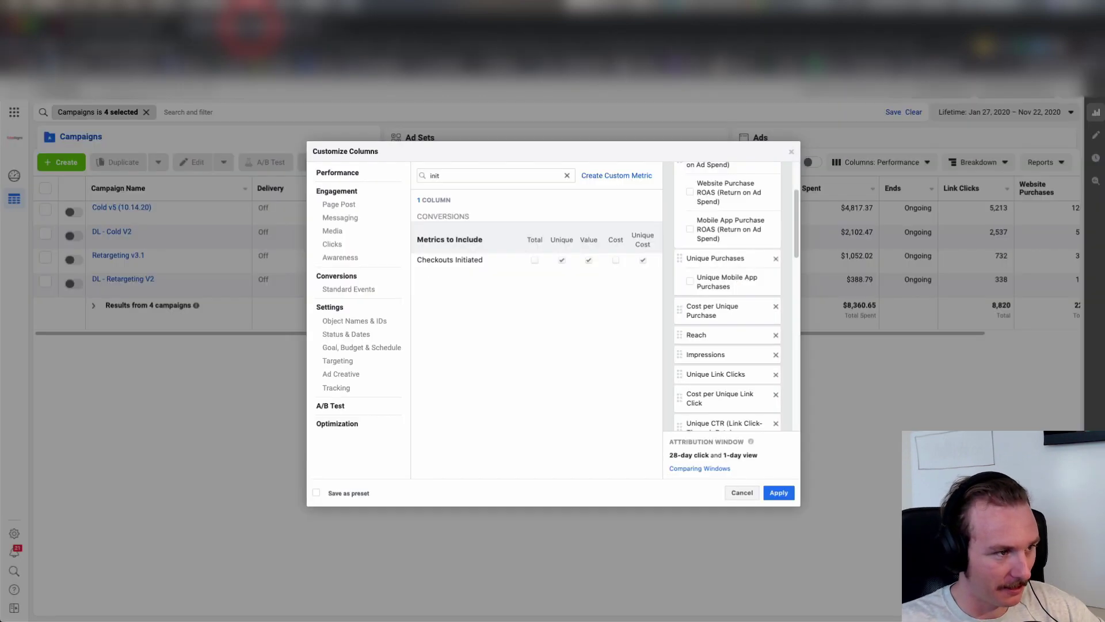
- Move the Cost per Unique Purchase column from above Reach toward the end of the selected columns
scroll(758, 311, "up", 3)
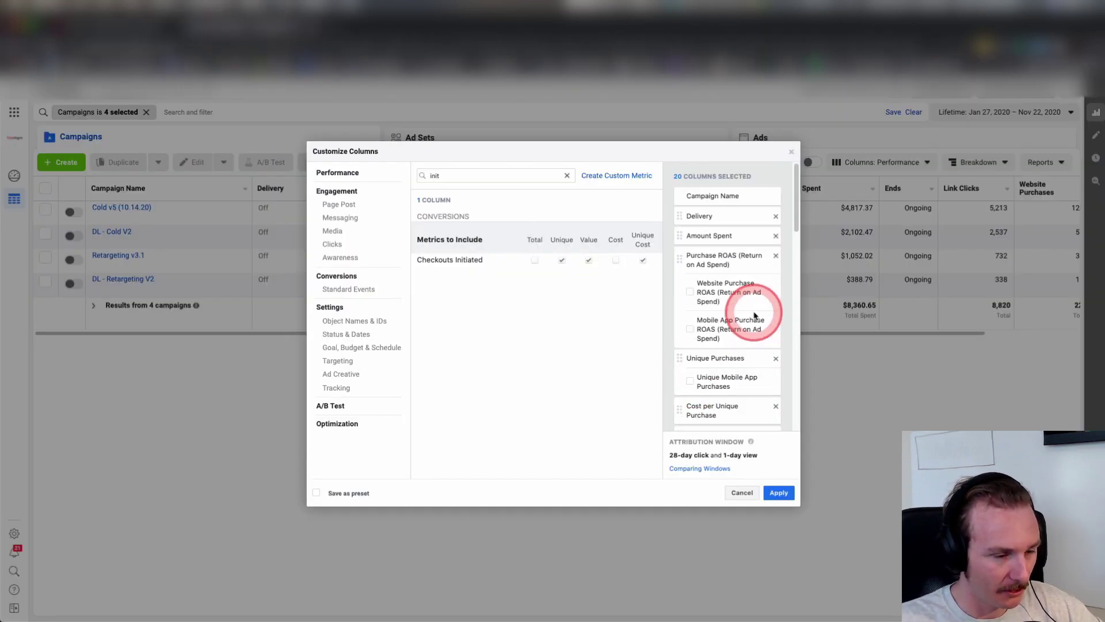
scroll(755, 316, "down", 2)
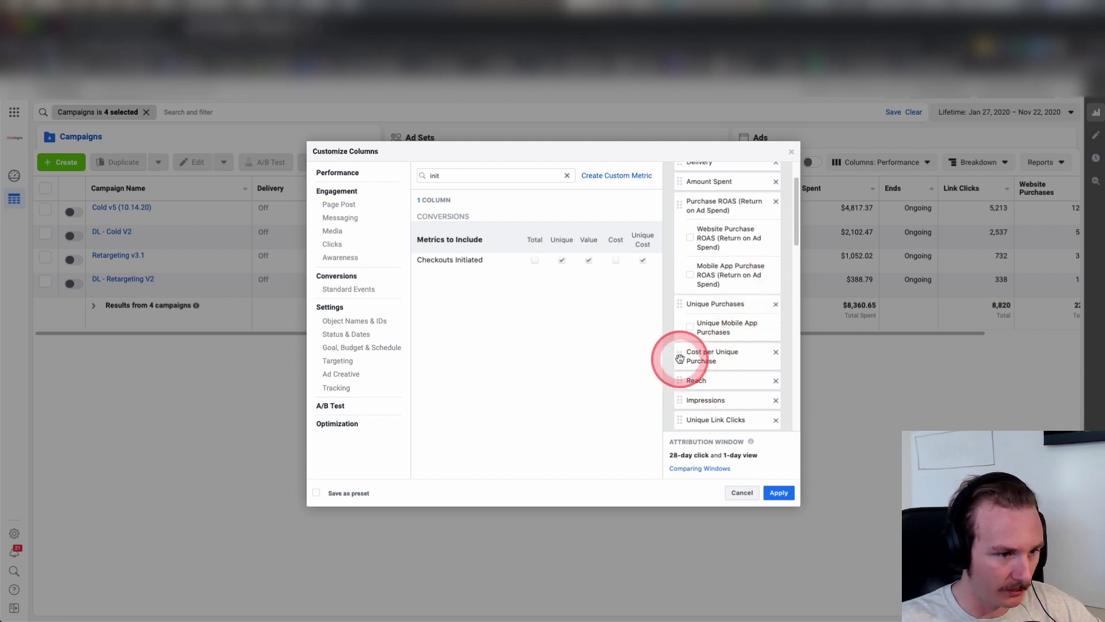
left_click_drag(681, 361, 705, 316)
scroll(705, 316, "up", 5)
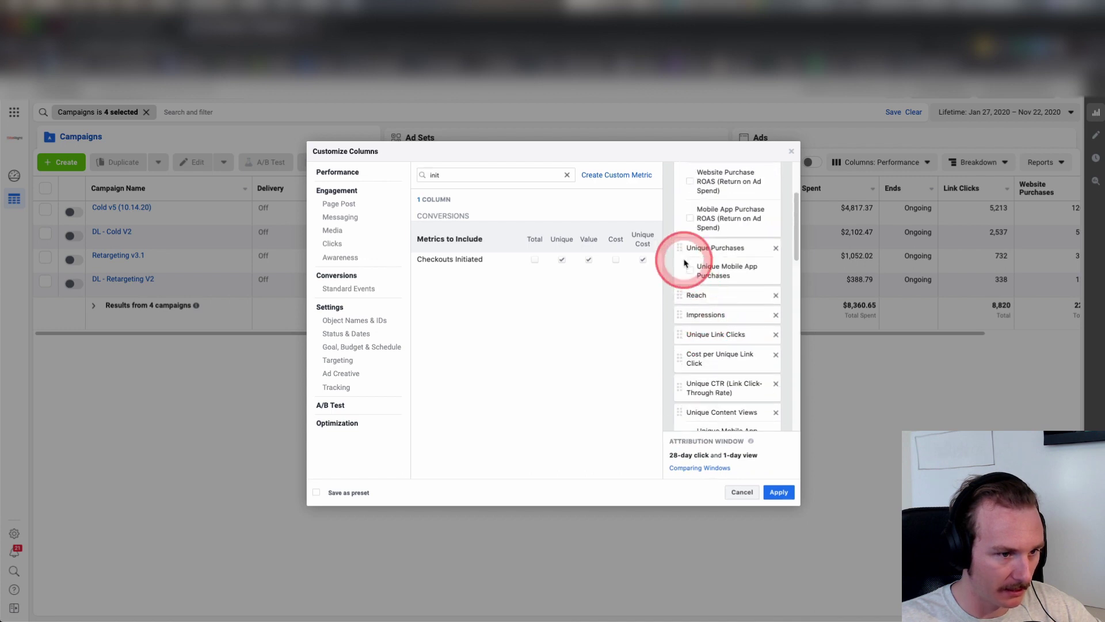
- Move the Unique Purchases column from above Reach toward the end of the selected columns
left_click_drag(681, 249, 689, 379)
scroll(690, 378, "up", 10)
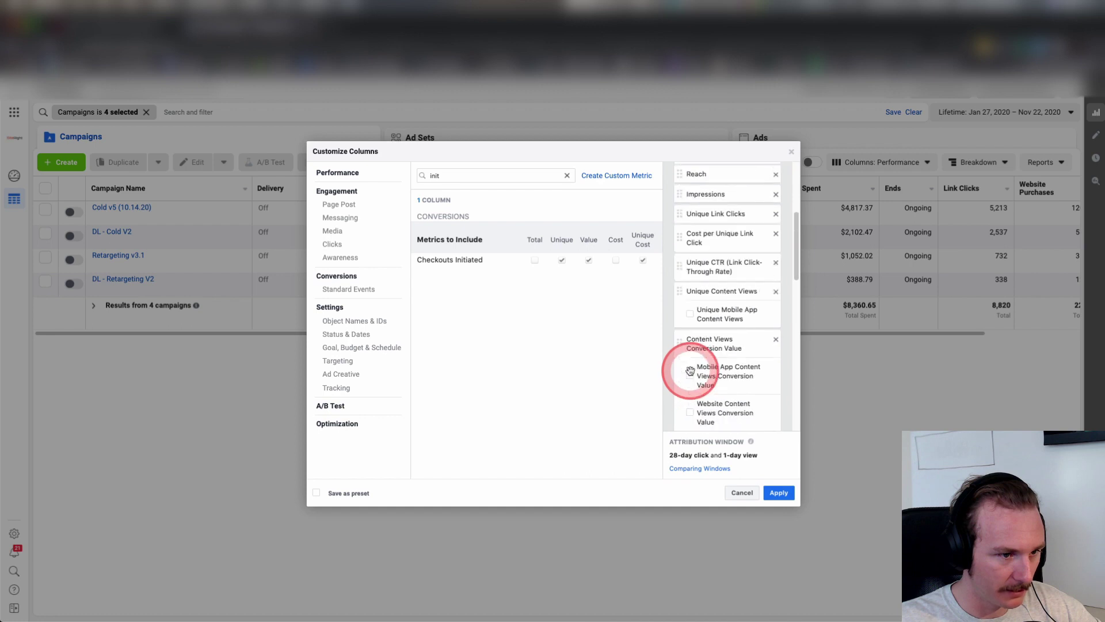
scroll(690, 373, "up", 2)
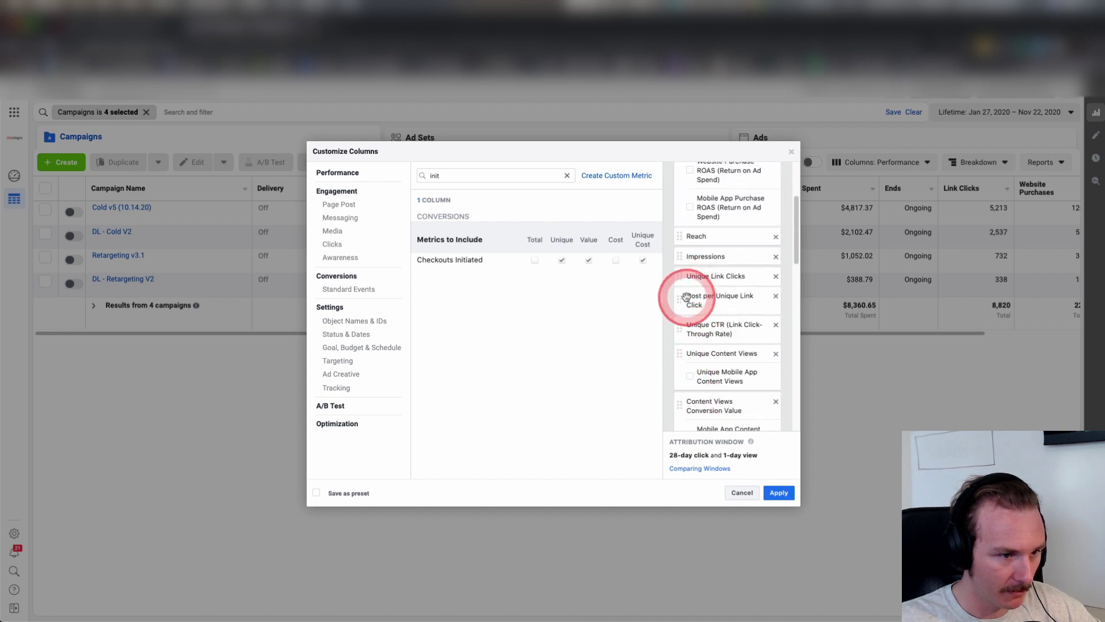
scroll(693, 339, "up", 3)
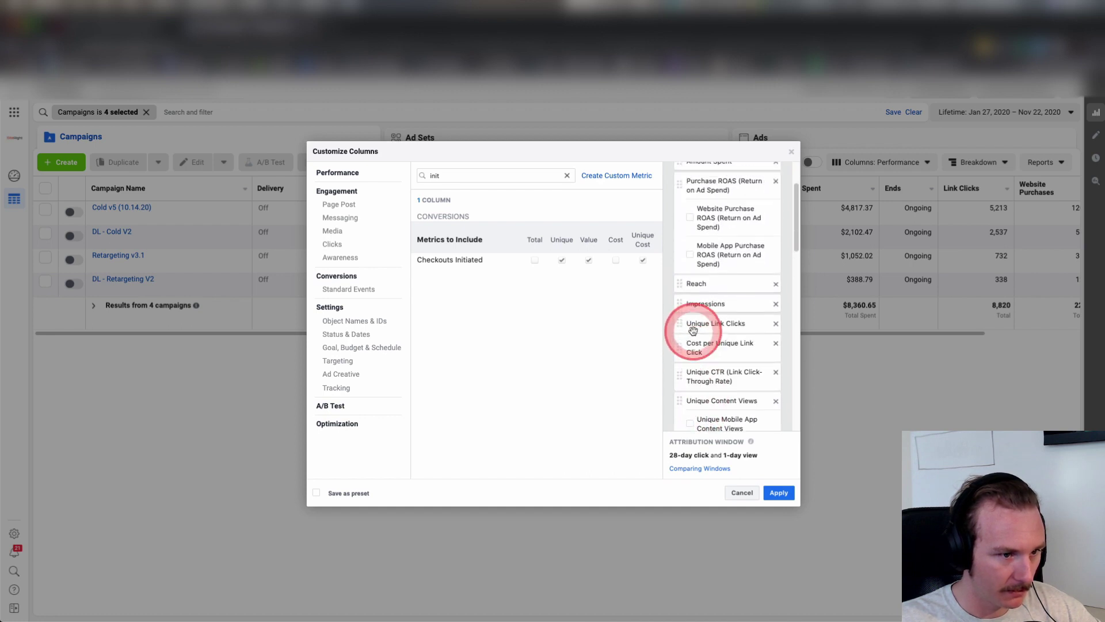
- Move the Purchase ROAS column from above Reach to the end of the selected columns
left_click_drag(678, 216, 684, 356)
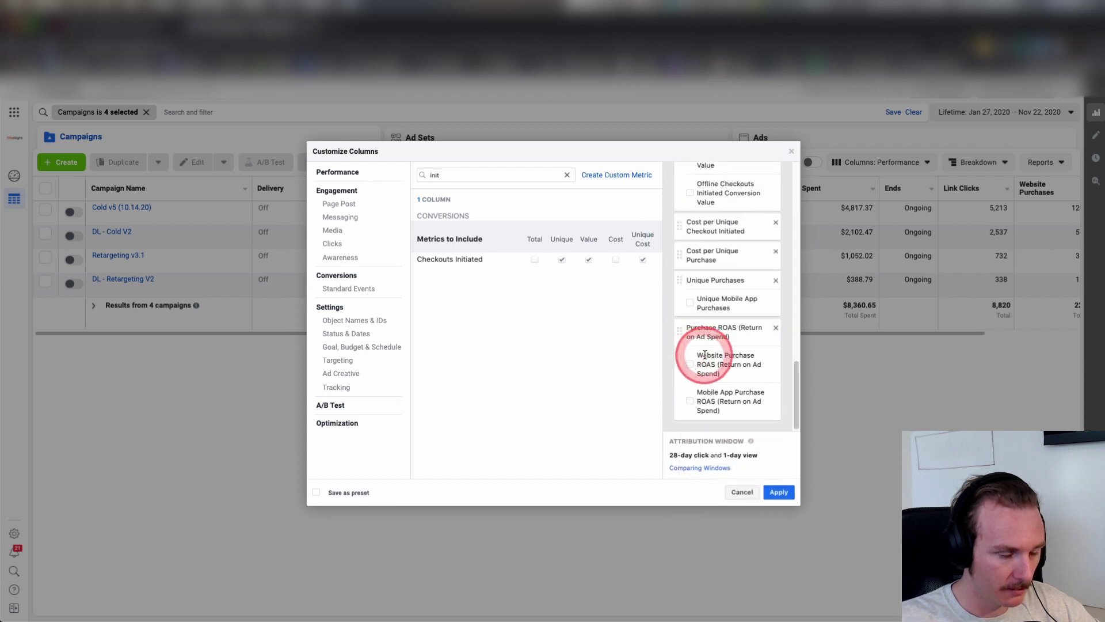
scroll(704, 355, "up", 3)
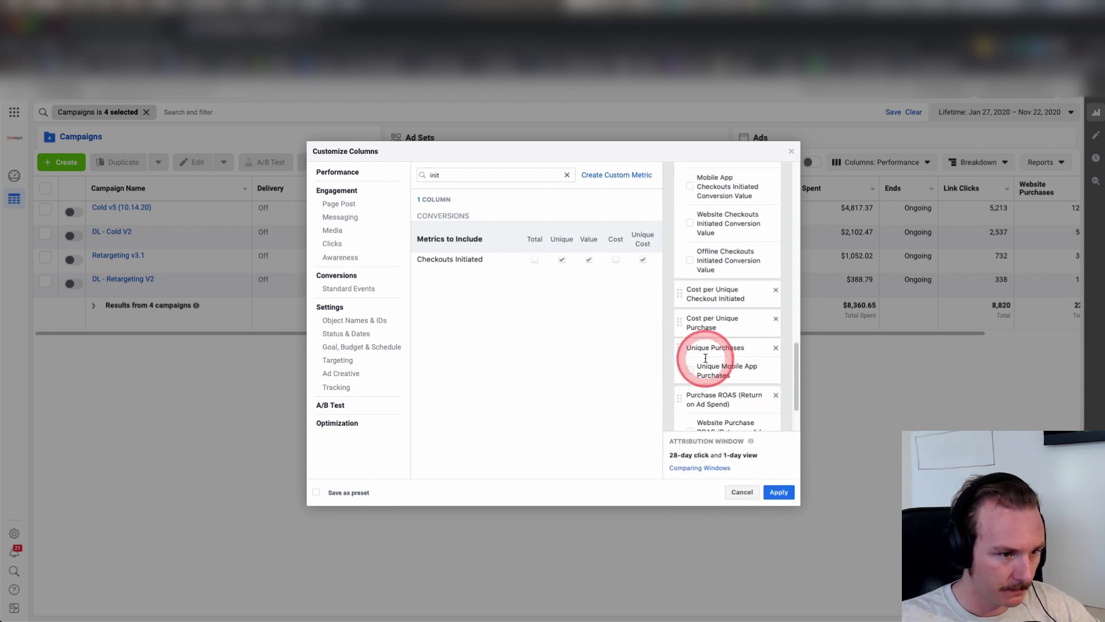
scroll(695, 355, "up", 5)
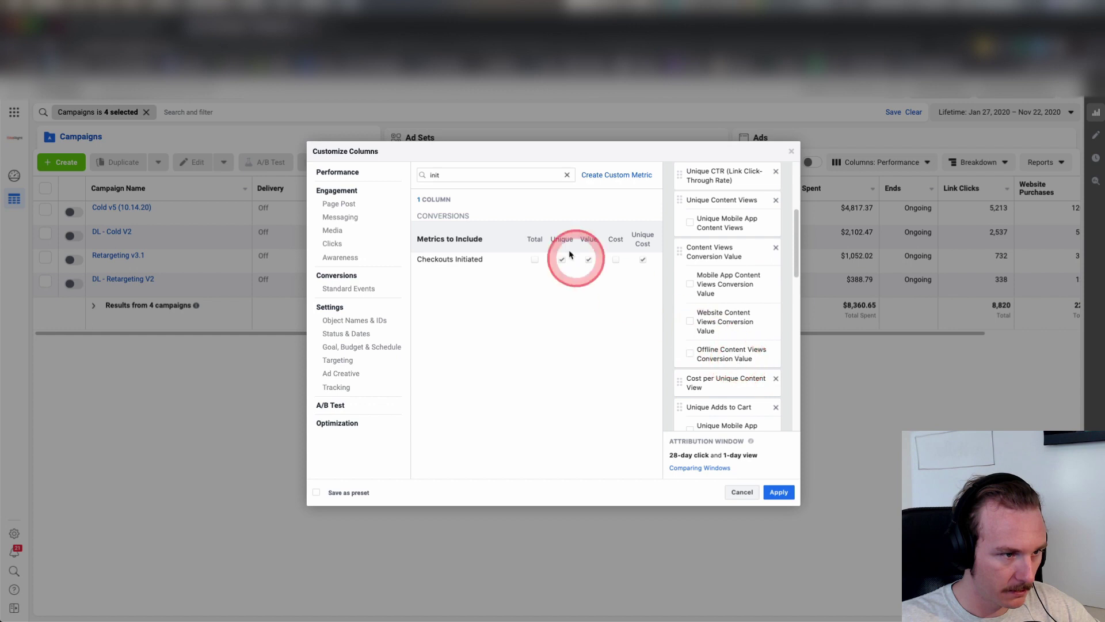
- Search the metrics for "pur" and add the Purchases Conversion Value column
left_click(567, 175)
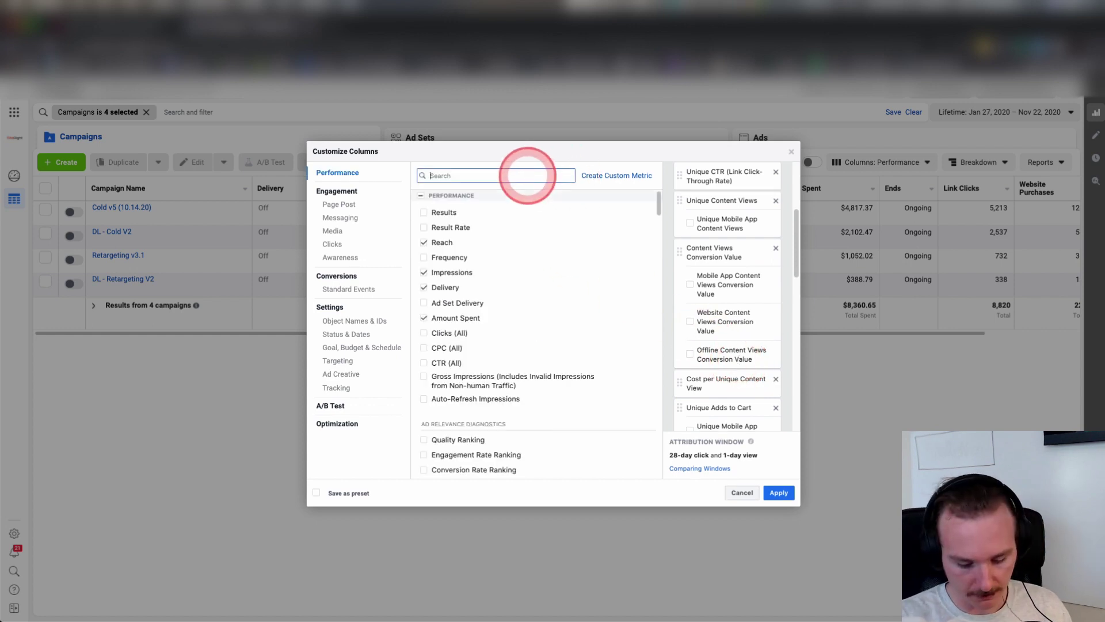
type("pur")
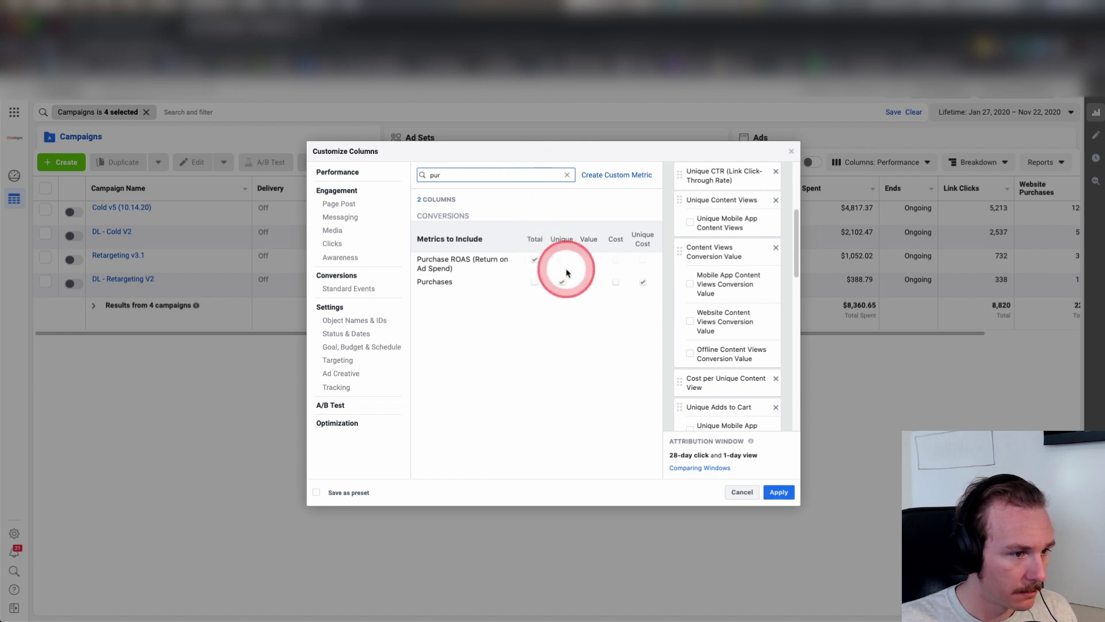
left_click(588, 282)
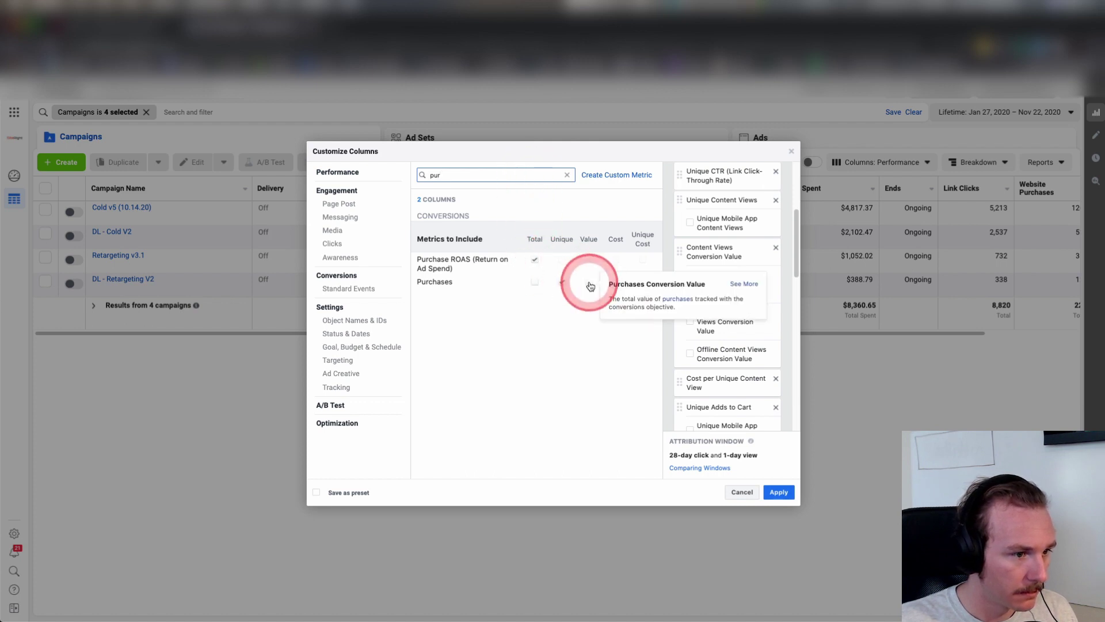
- Exclude the Mobile App, Website, Offline and On-Facebook sub-columns of Purchases Conversion Value
scroll(734, 348, "down", 1)
scroll(731, 345, "down", 5)
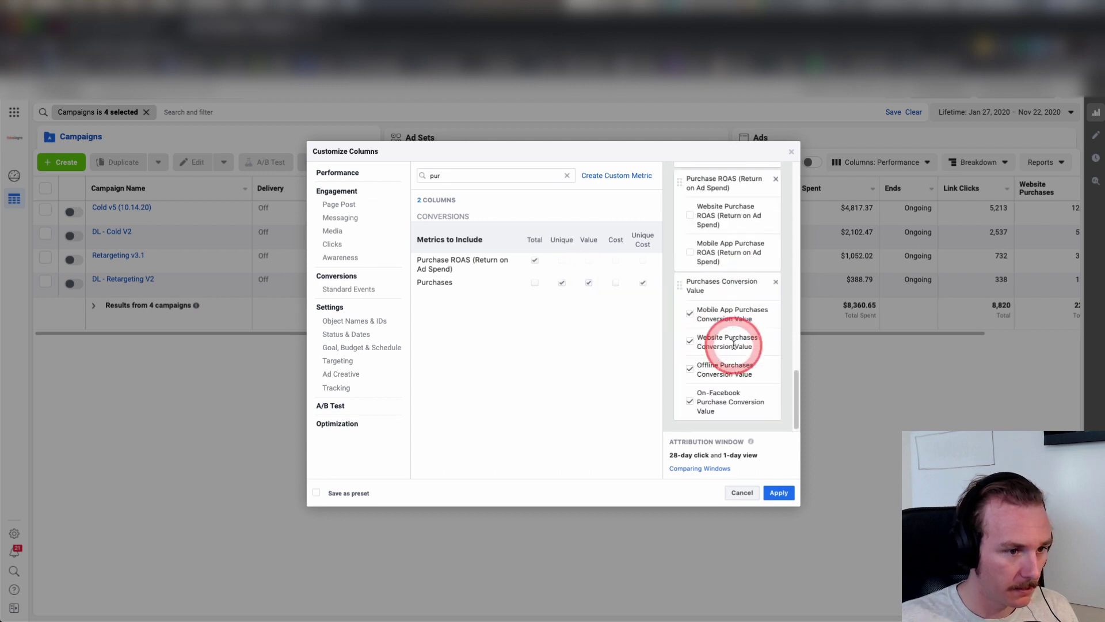
left_click(690, 313)
left_click(690, 340)
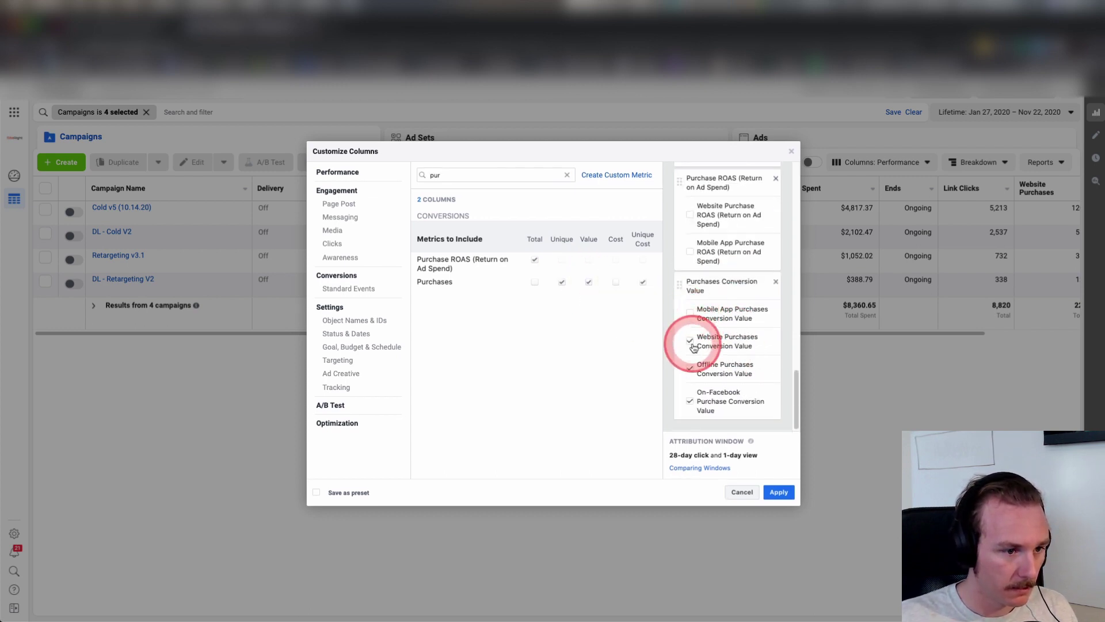
left_click(690, 369)
left_click(690, 401)
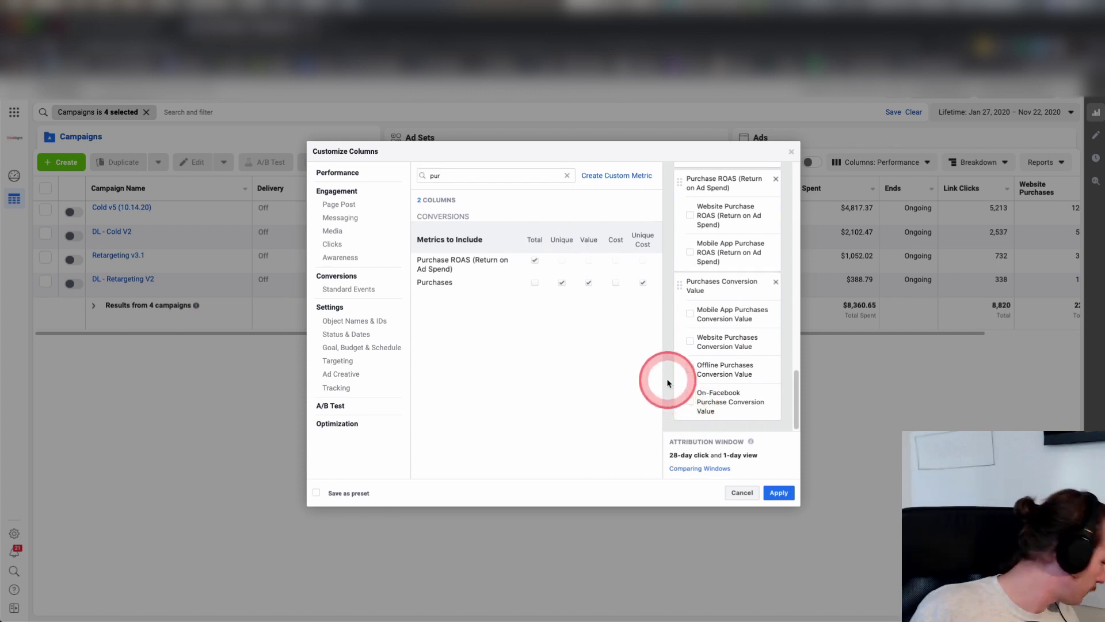
- Reorder the purchase columns, placing Purchase ROAS below Purchases Conversion Value and Cost per Unique Purchase below Unique Purchases
scroll(712, 318, "up", 3)
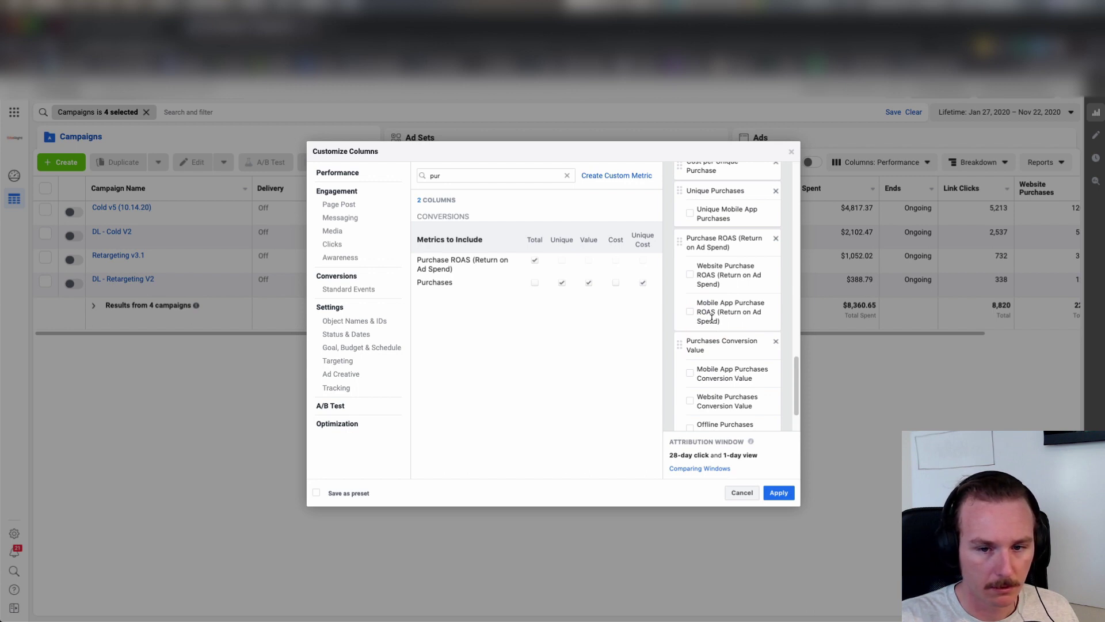
left_click_drag(682, 245, 696, 369)
scroll(715, 300, "up", 3)
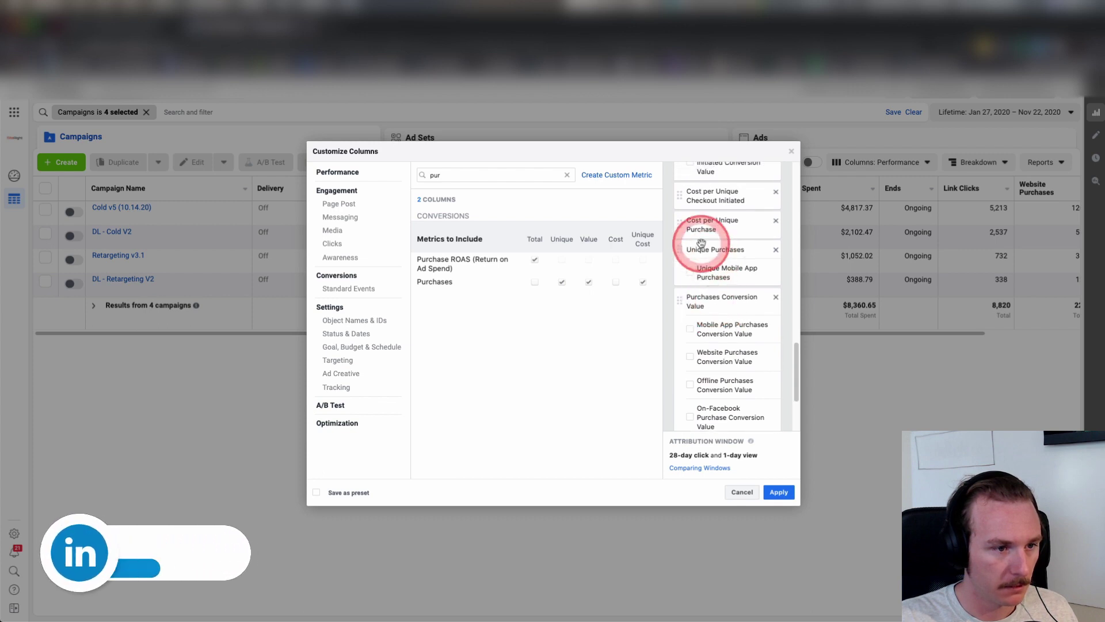
left_click_drag(679, 223, 689, 248)
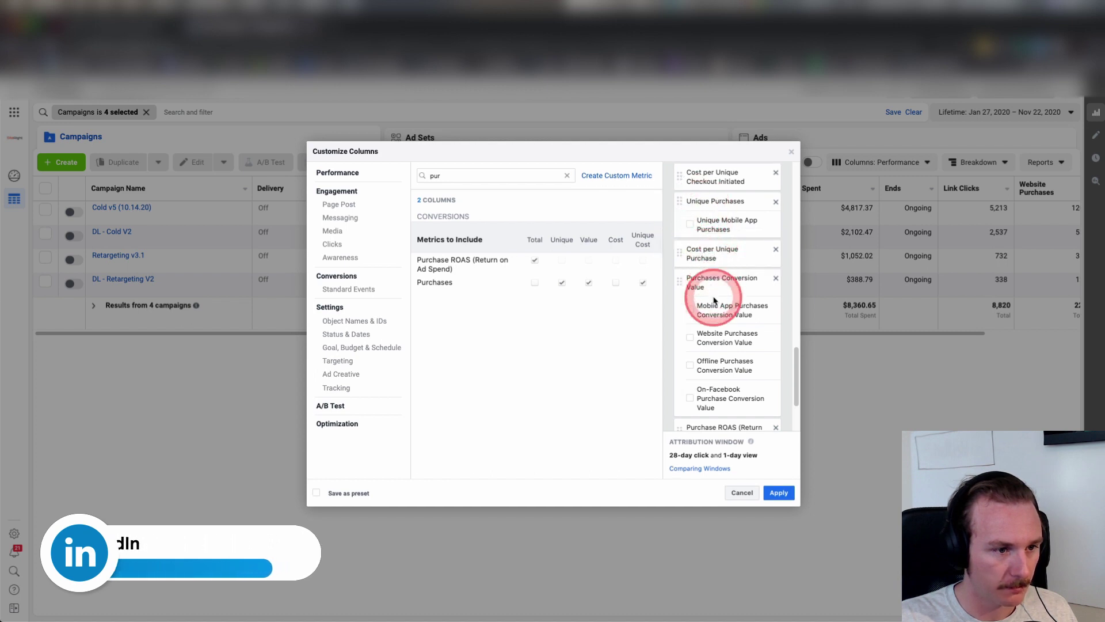
scroll(721, 331, "down", 3)
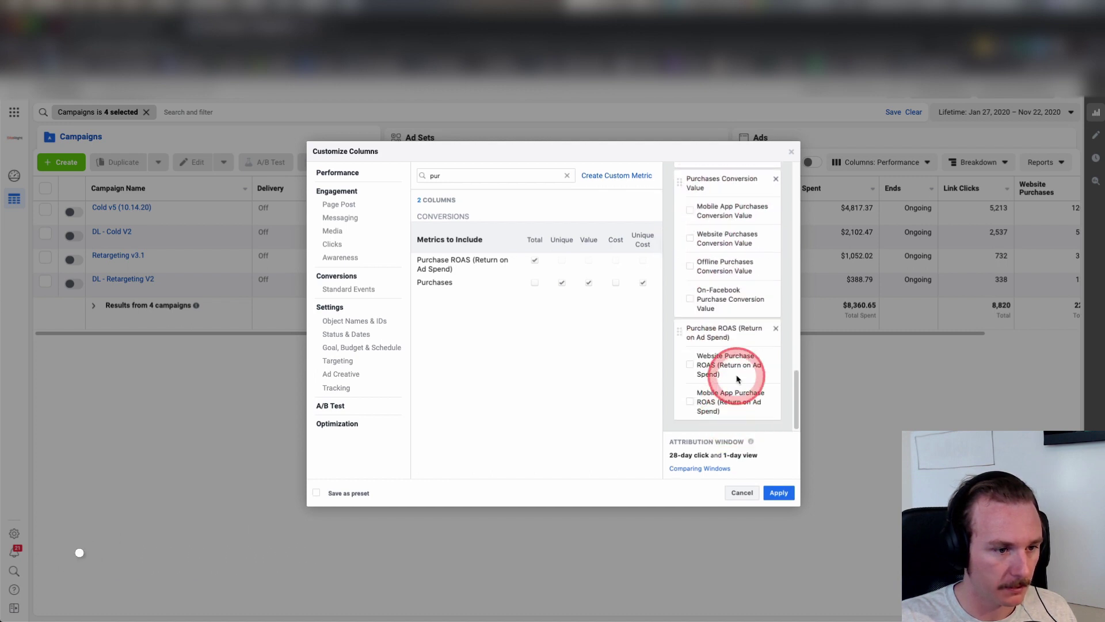
scroll(724, 299, "up", 5)
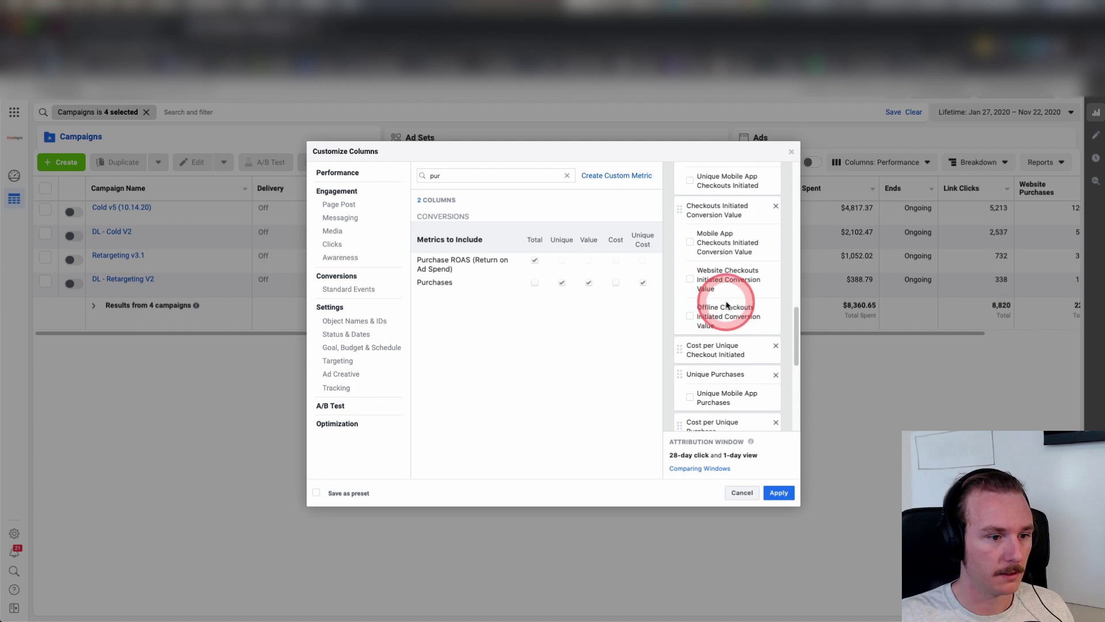
- Enable saving the selected columns as a preset and start its name entry
left_click(317, 494)
left_click(391, 495)
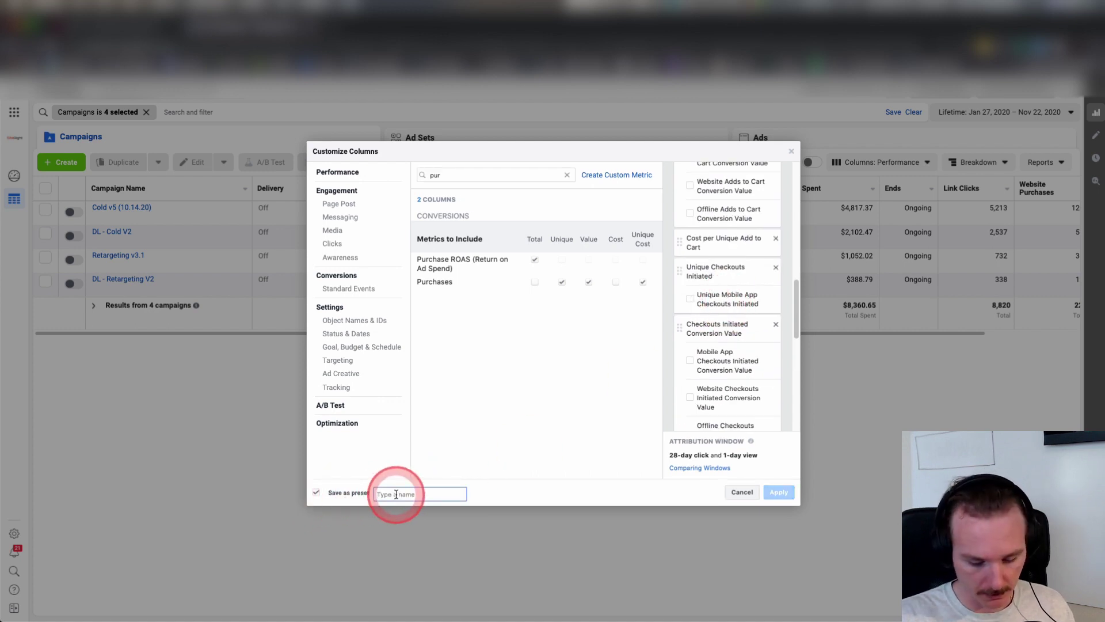
type("MASTER")
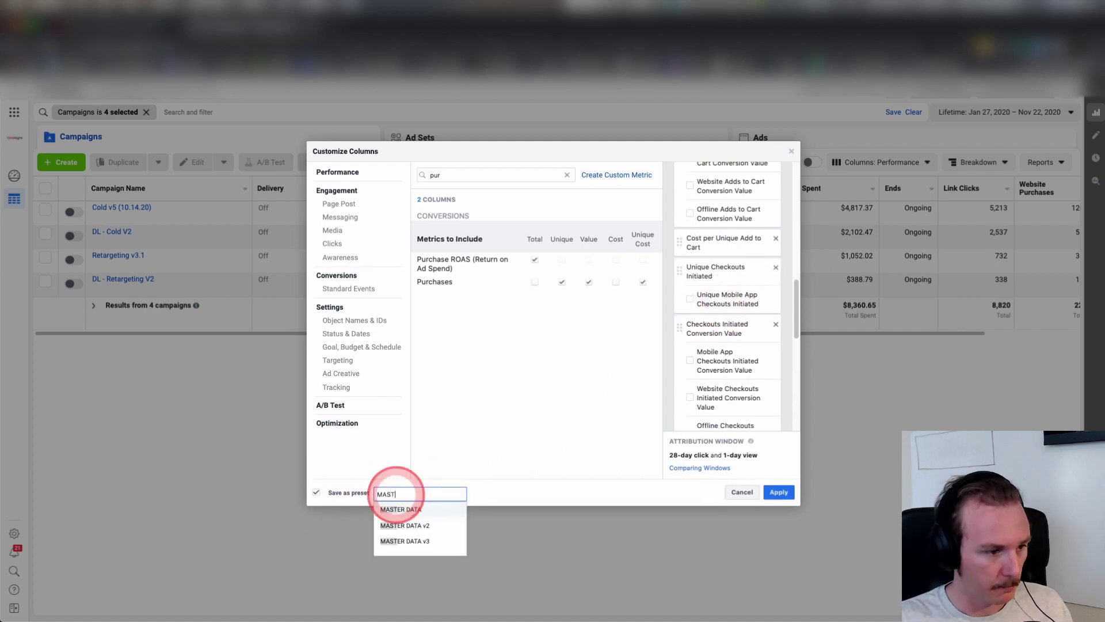
key("BackSpace")
key("BackSpace")
key("BackSpace")
key("BackSpace")
key("BackSpace")
key("BackSpace")
key("BackSpace")
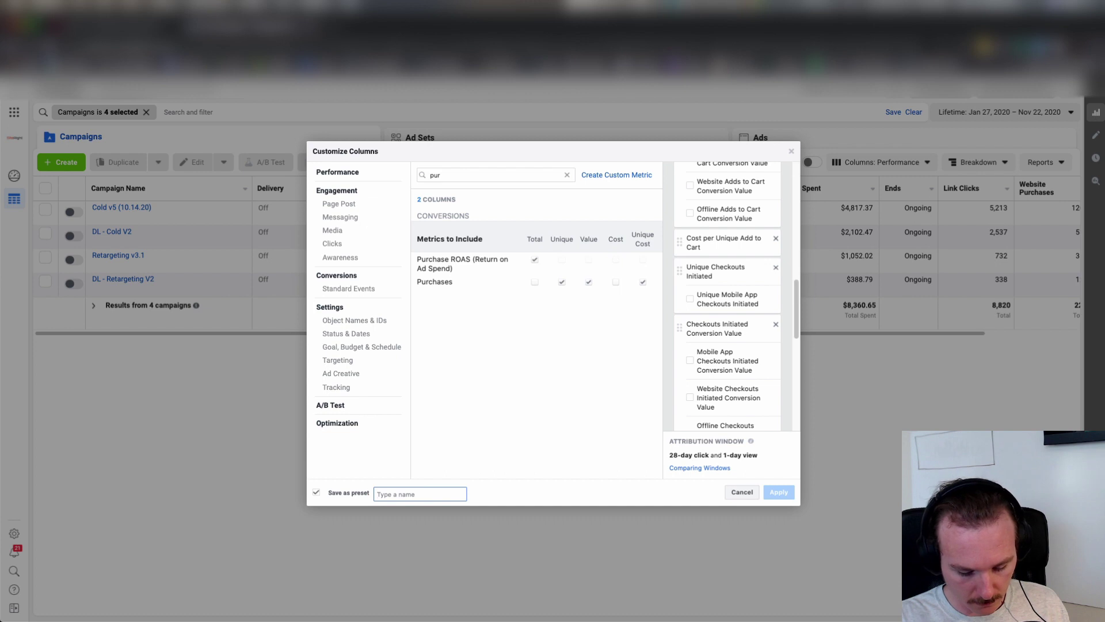
- Name the preset SiteRight KPI Columns and apply the column set to the campaign table
type("Sit")
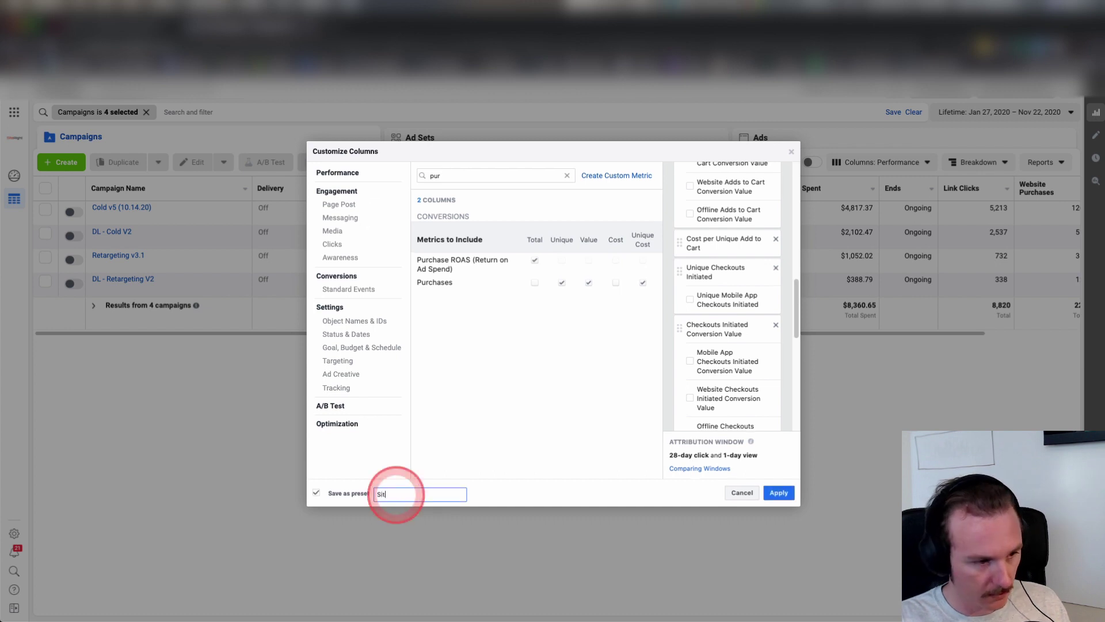
type("eRight C")
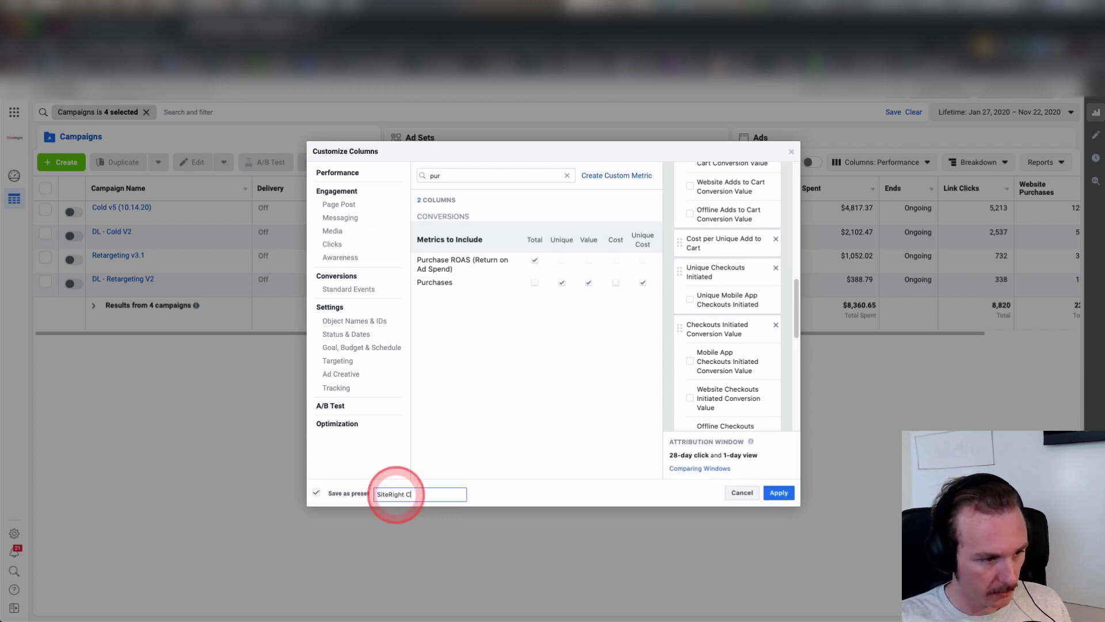
type("ustom Columns")
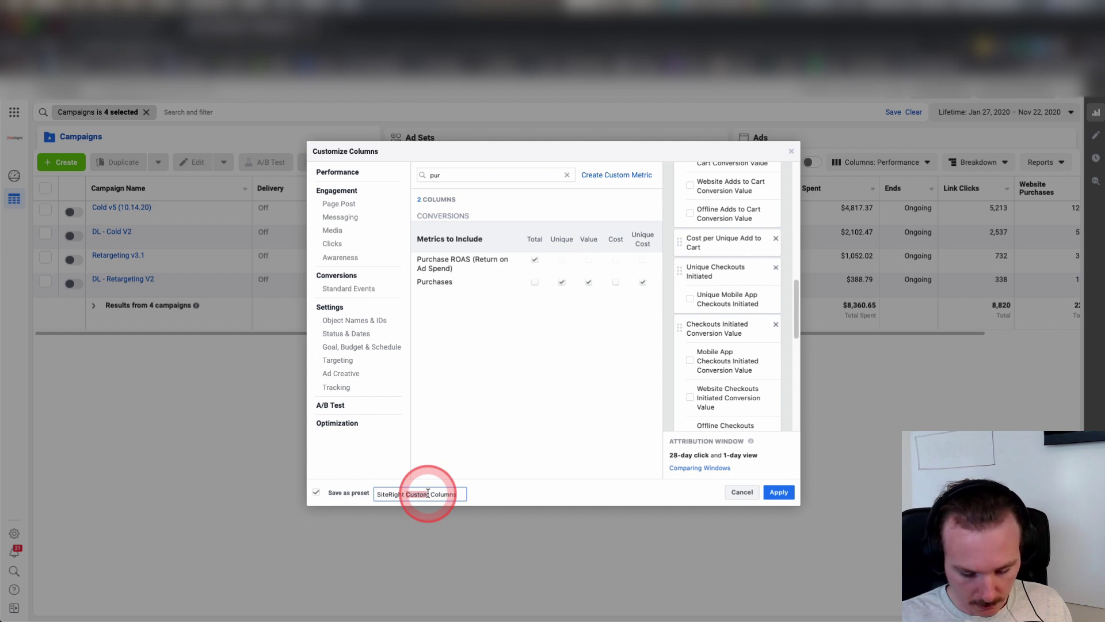
type("I")
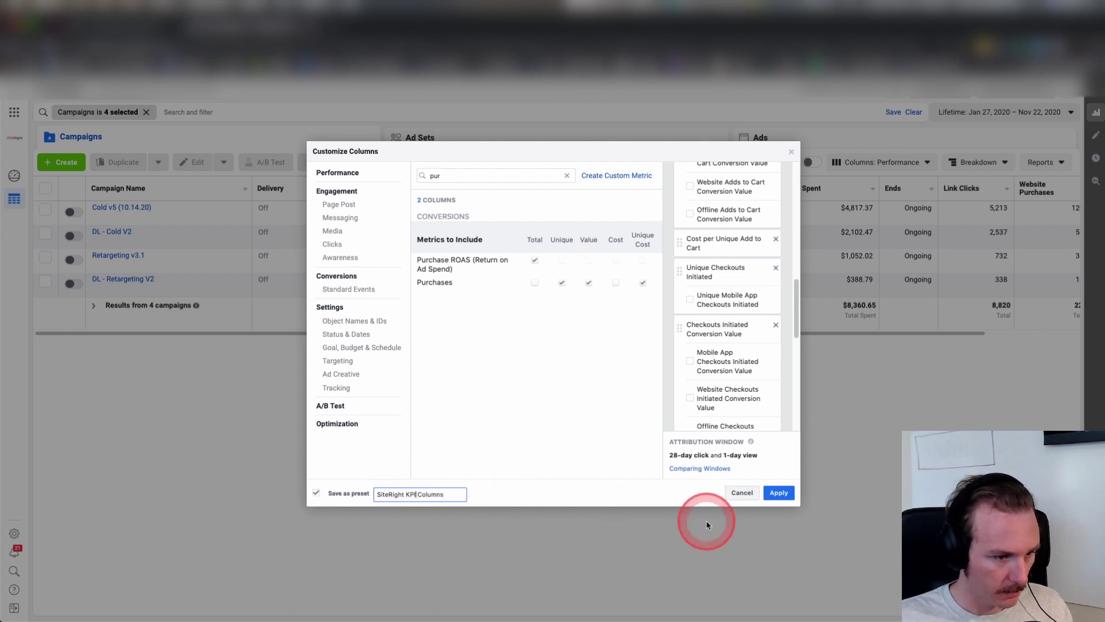
left_click(570, 490)
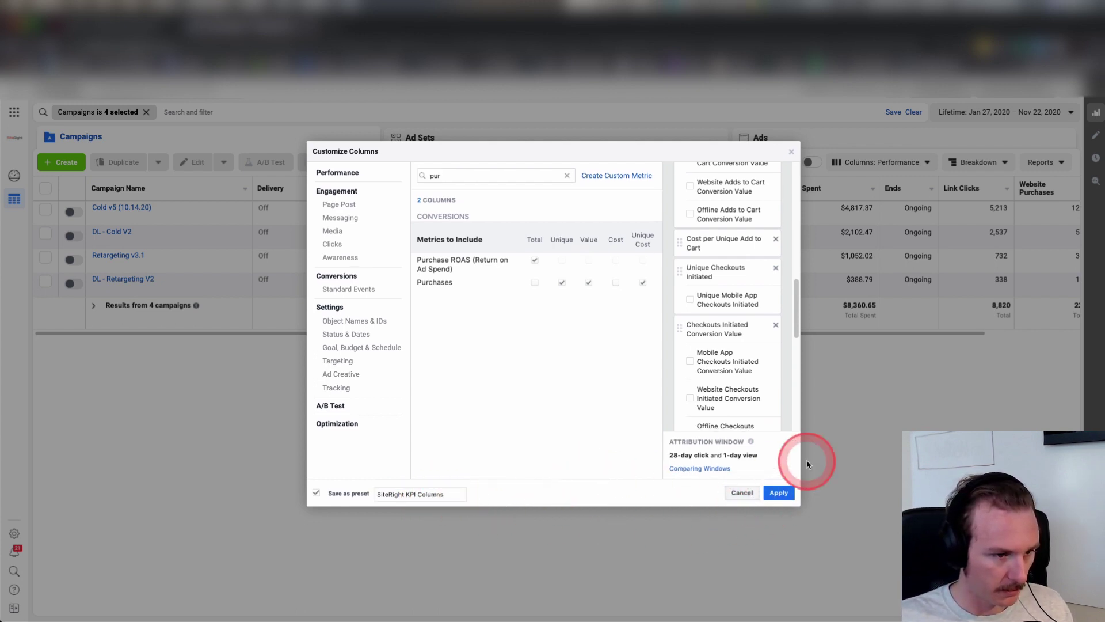
left_click_drag(795, 311, 795, 183)
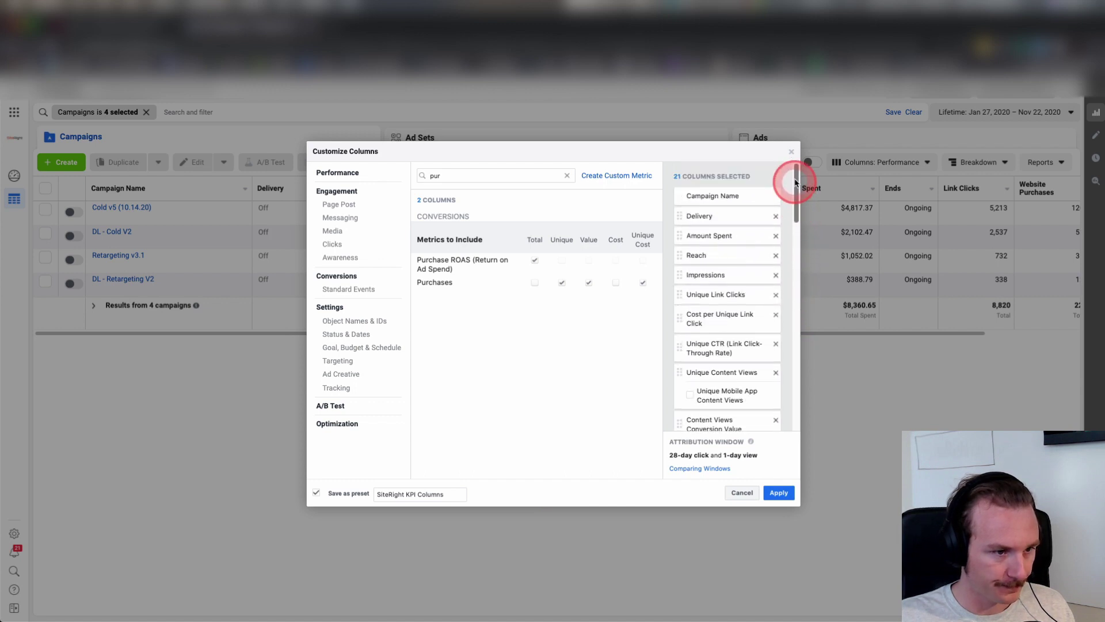
left_click(778, 493)
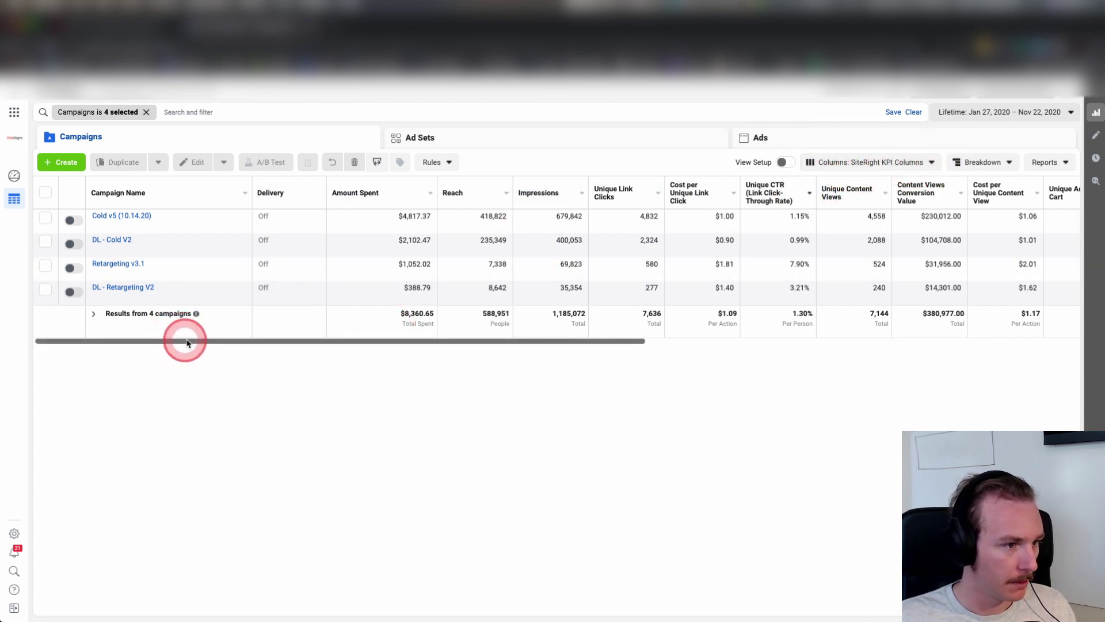
- Examine the campaign results across the new columns through Purchase ROAS and compare their order with the funnel image
left_click_drag(182, 339, 578, 197)
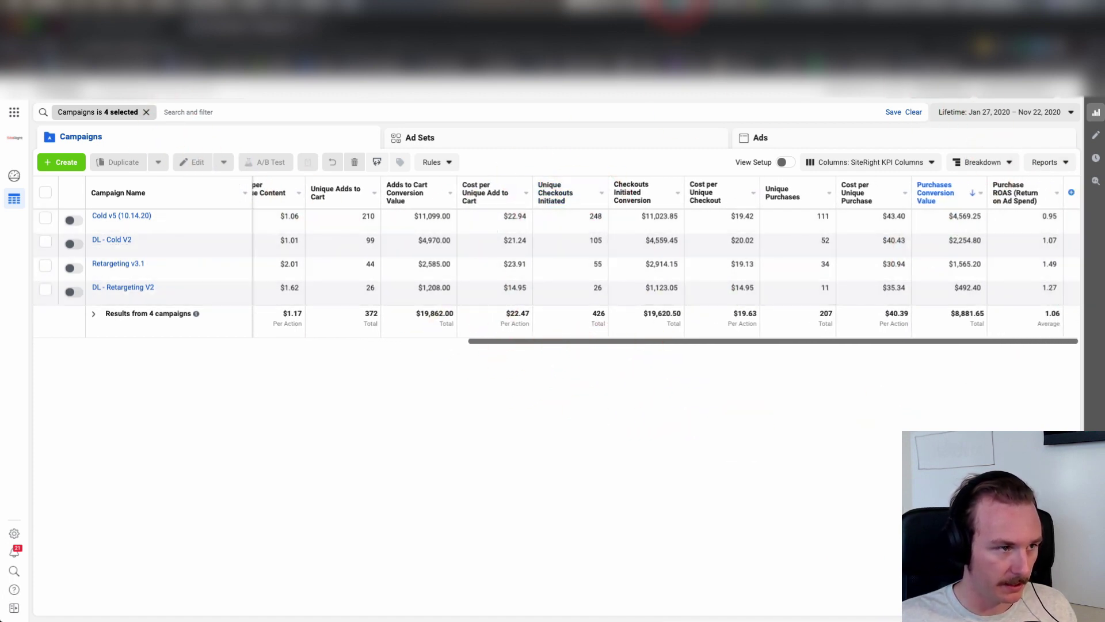
key("ctrl+Tab")
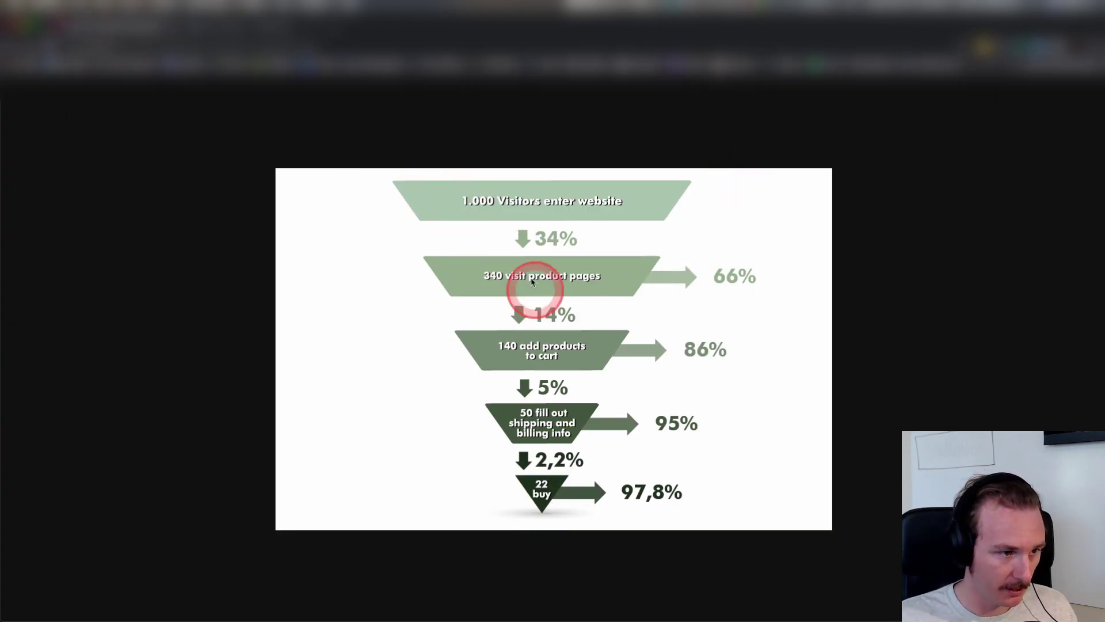
left_click(202, 20)
scroll(467, 218, "left", 10)
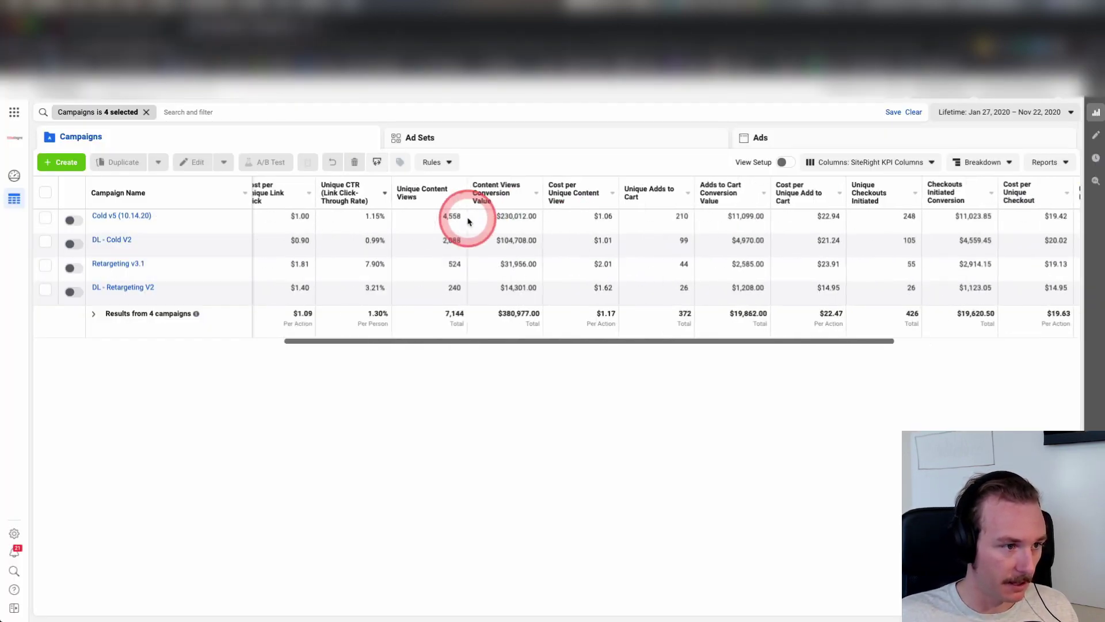
- Shrink the funnel image window, place it below the campaign table, and compare its stages with the link click and content view columns
left_click(86, 26)
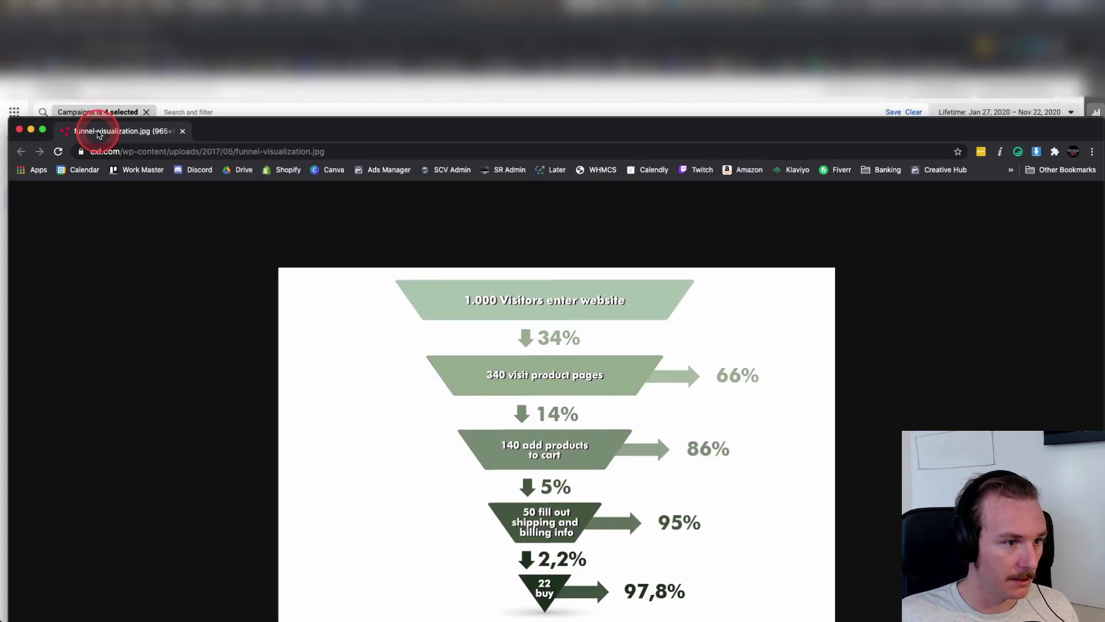
left_click_drag(8, 118, 481, 247)
left_click_drag(719, 251, 510, 365)
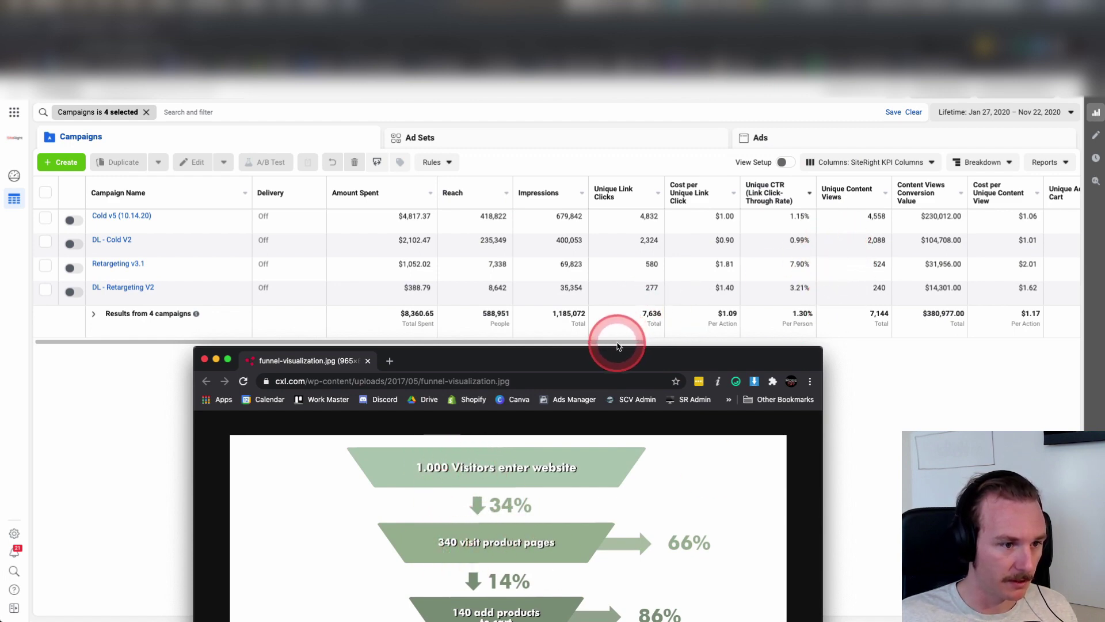
left_click_drag(618, 346, 612, 372)
left_click(886, 210)
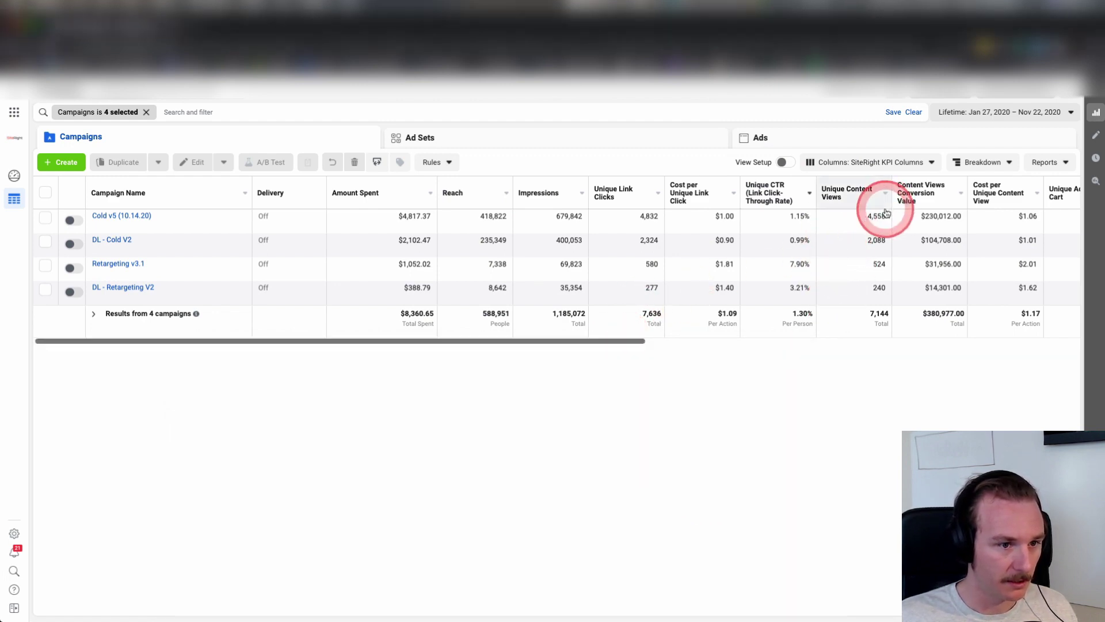
scroll(811, 245, "right", 5)
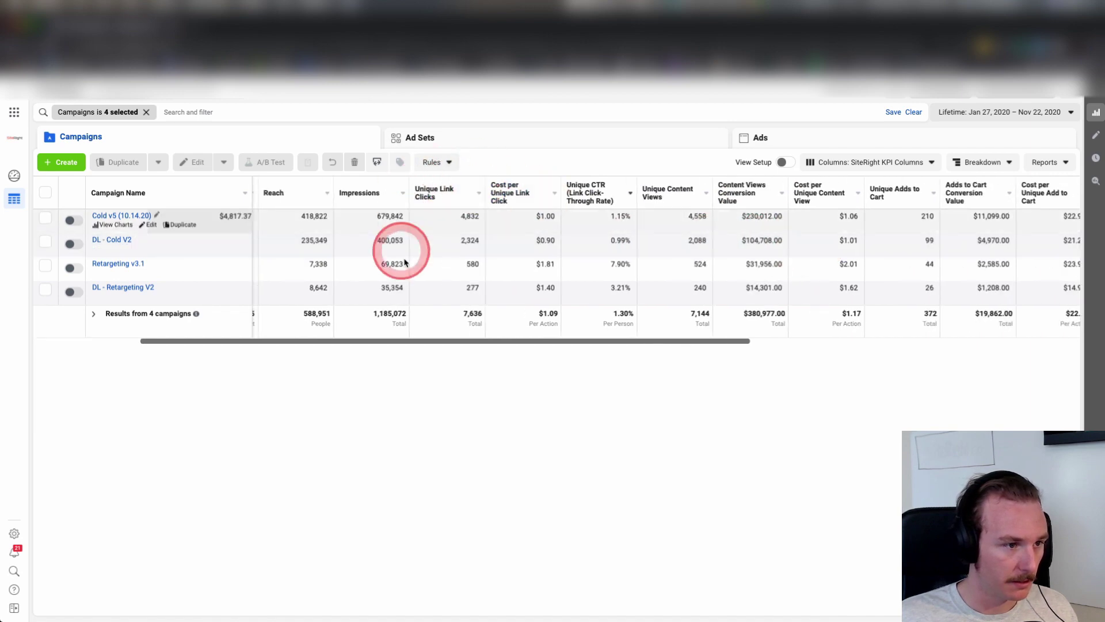
scroll(628, 252, "right", 5)
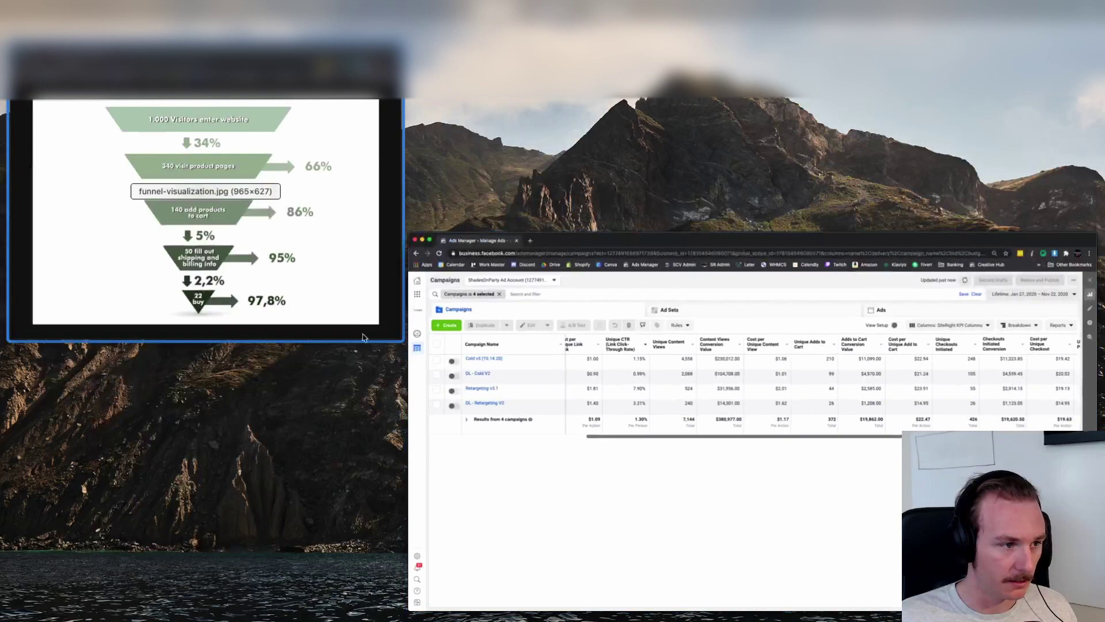
- Bring the funnel image window back in front of the campaign table and close it
left_click(231, 192)
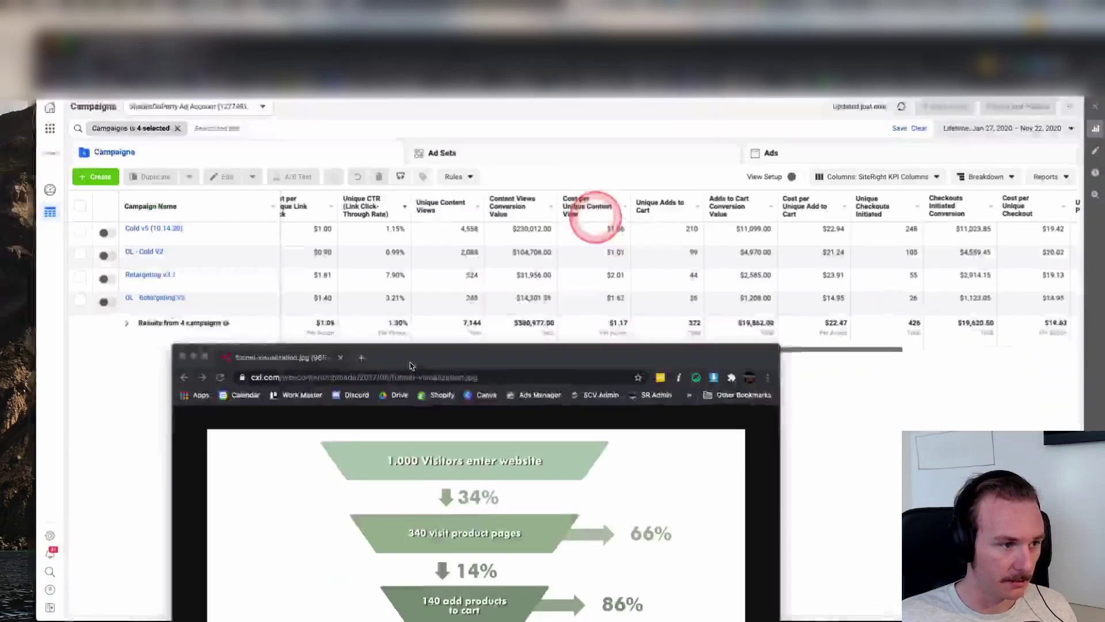
left_click_drag(502, 392, 344, 176)
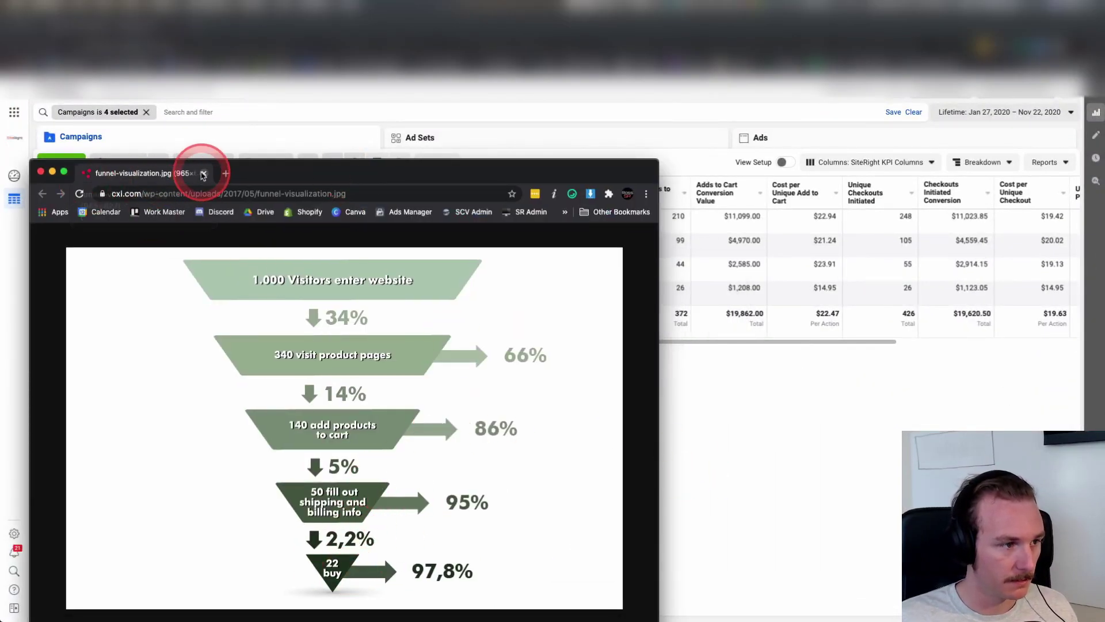
left_click(203, 175)
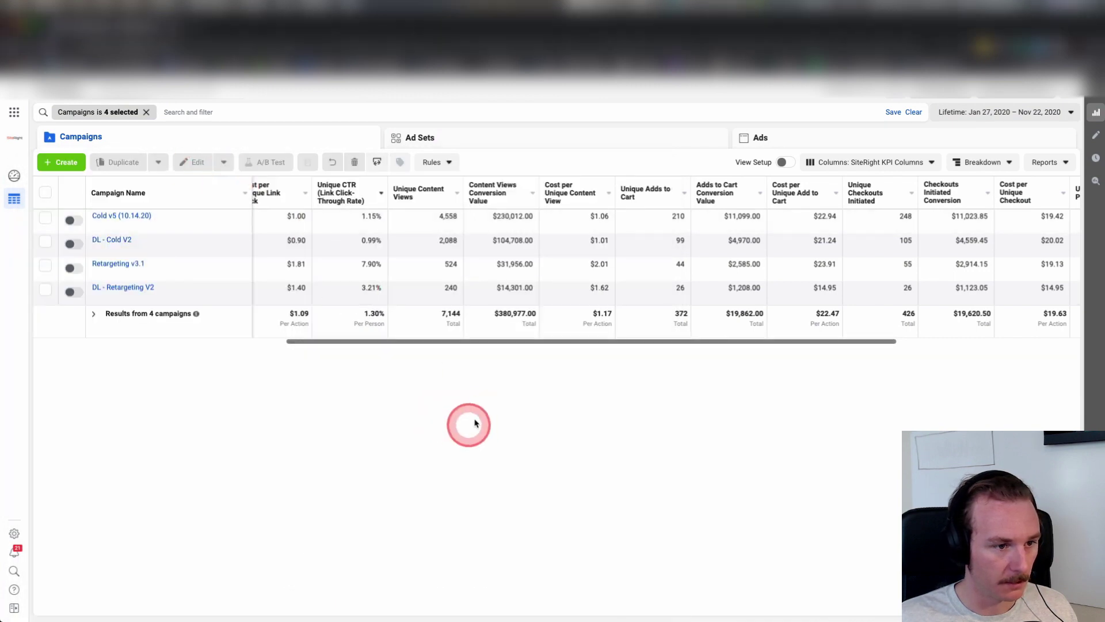
- Check the list of saved column presets and examine the campaign table's columns from Purchase ROAS back to Reach
scroll(703, 256, "right", 10)
left_click(876, 167)
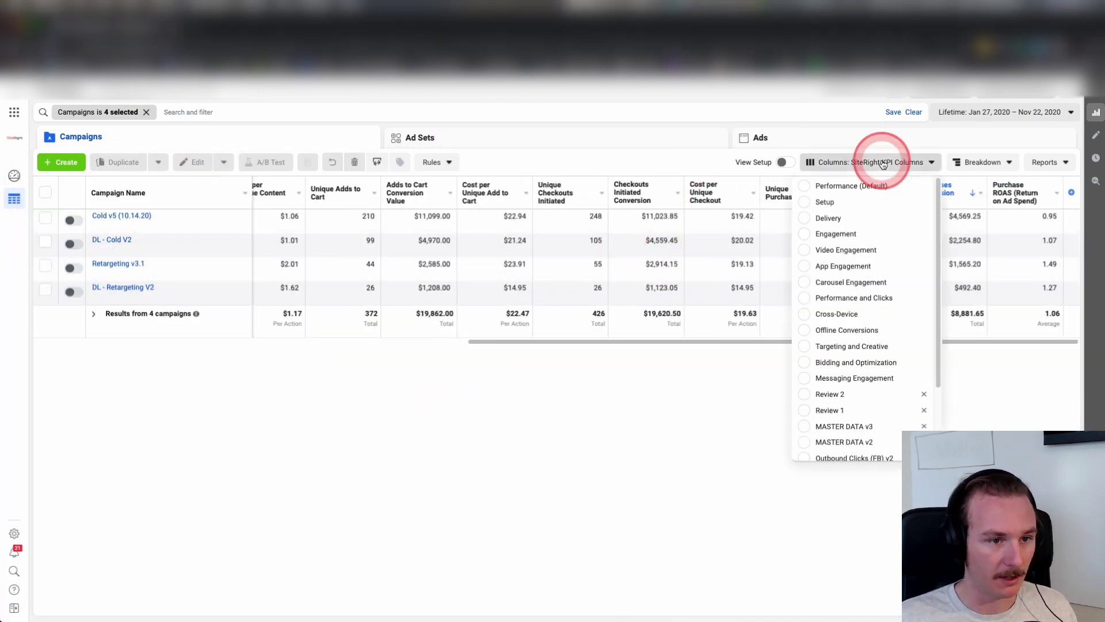
left_click(879, 313)
scroll(875, 315, "down", 2)
left_click(666, 404)
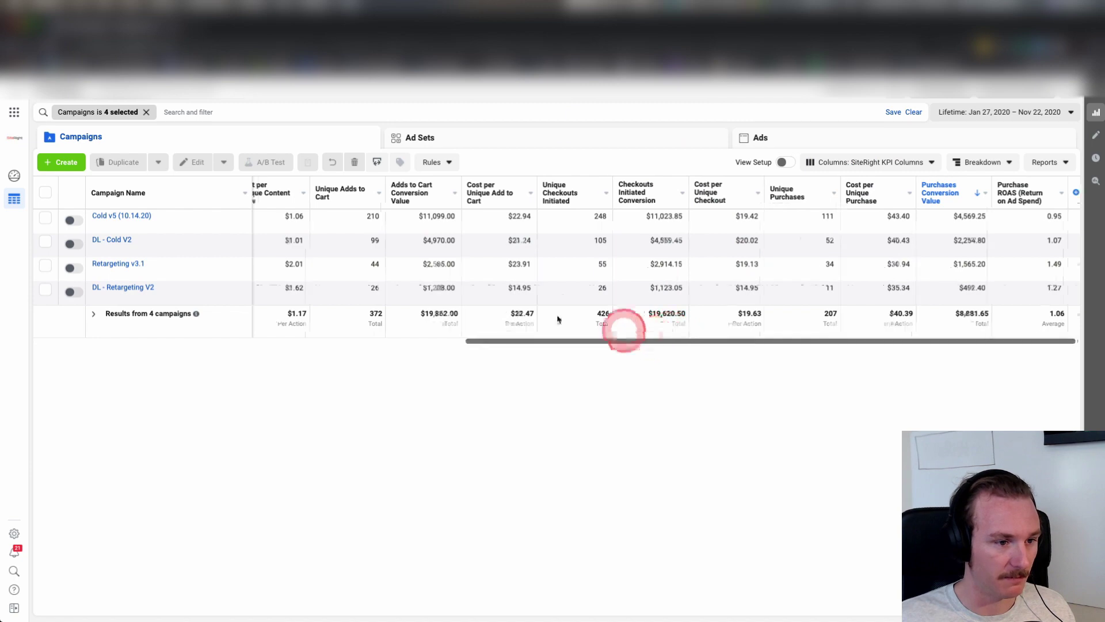
left_click_drag(622, 340, 315, 342)
- Open the column customization for SiteRight KPI Columns and review the order of the selected columns from Campaign Name through the purchase metrics
left_click(924, 163)
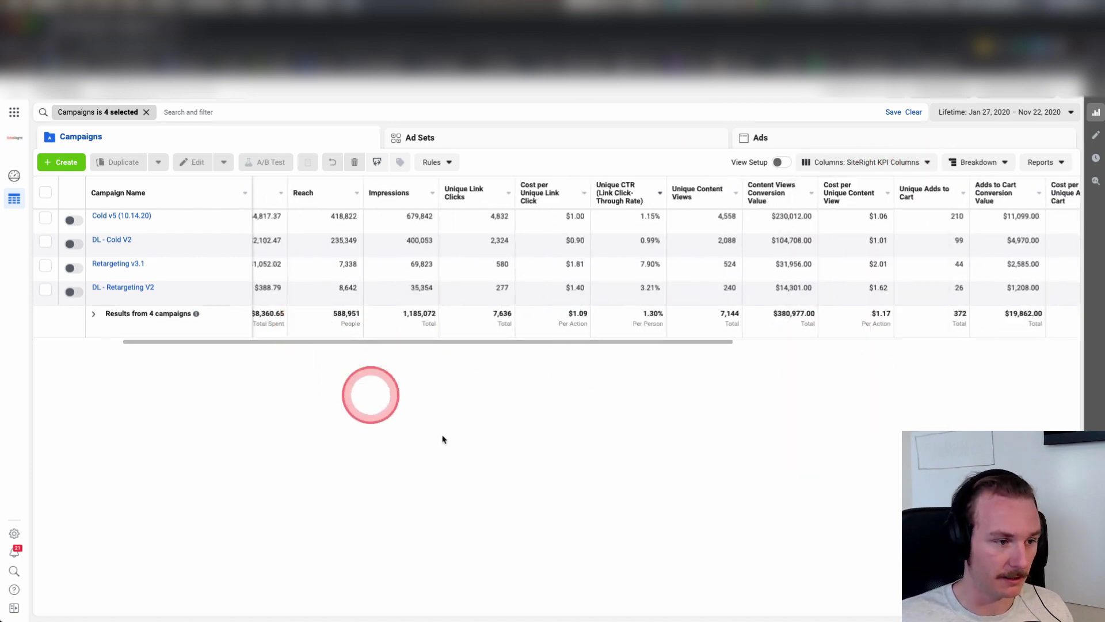
scroll(701, 289, "down", 8)
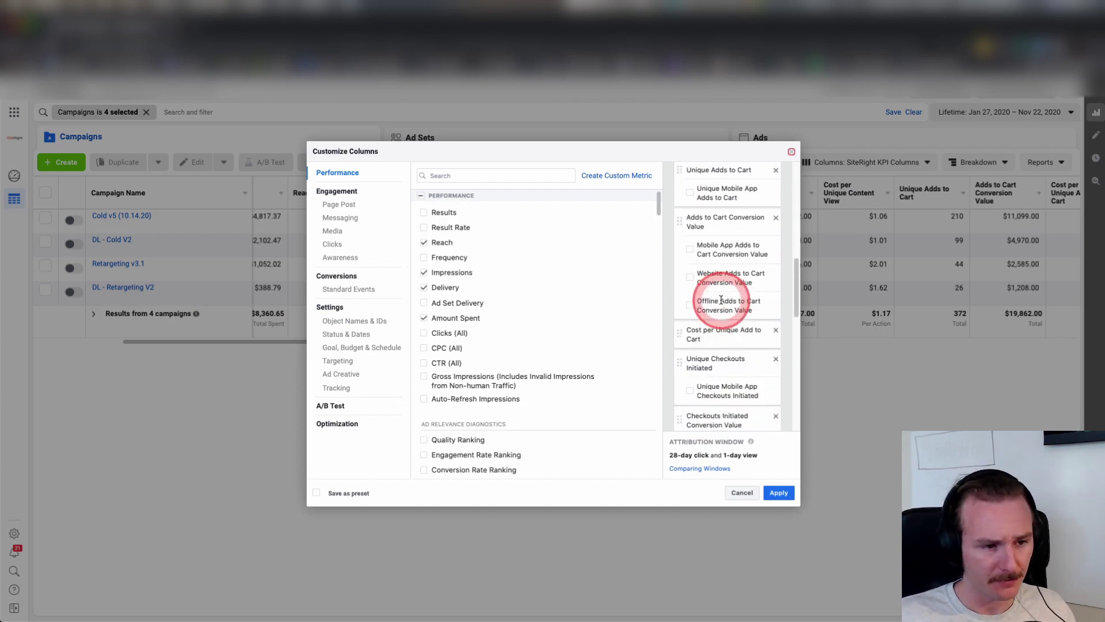
scroll(721, 300, "down", 4)
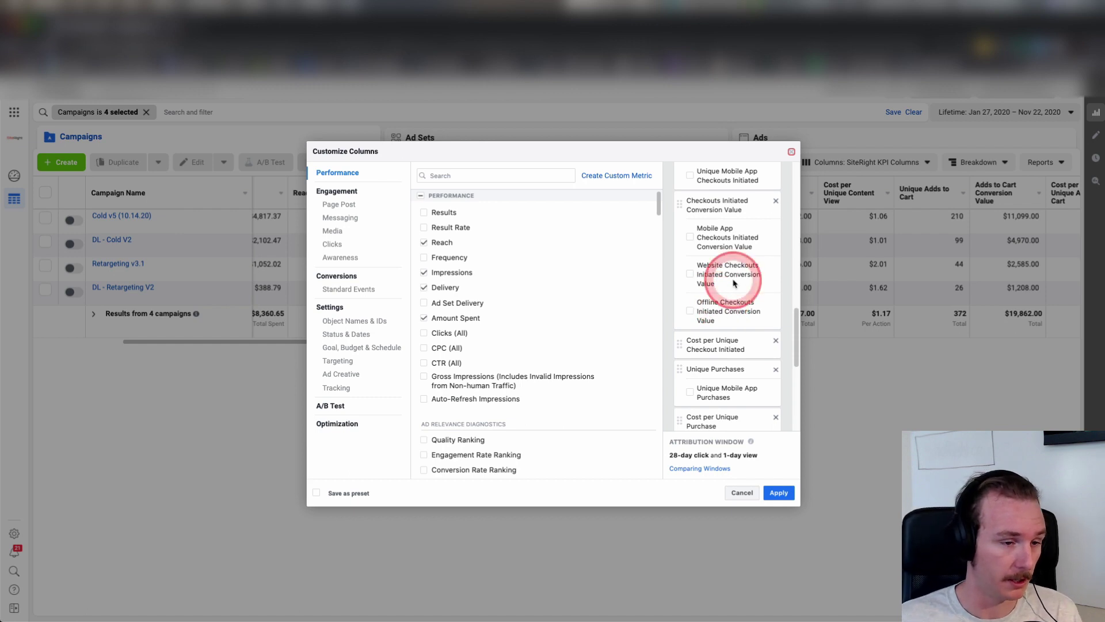
scroll(734, 284, "down", 4)
scroll(734, 283, "up", 6)
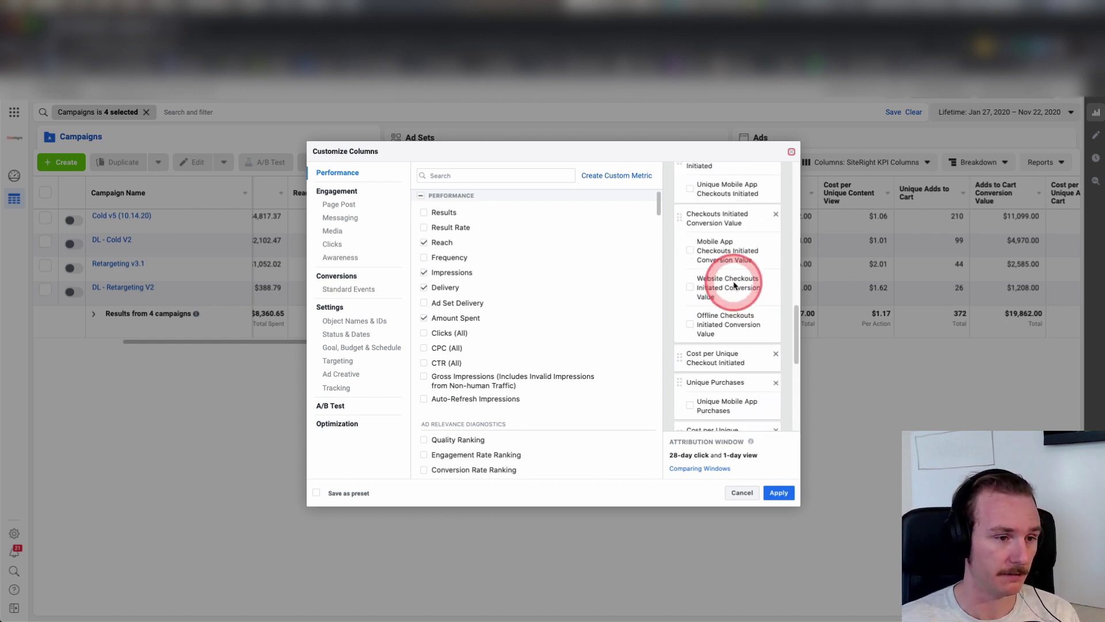
scroll(762, 329, "up", 6)
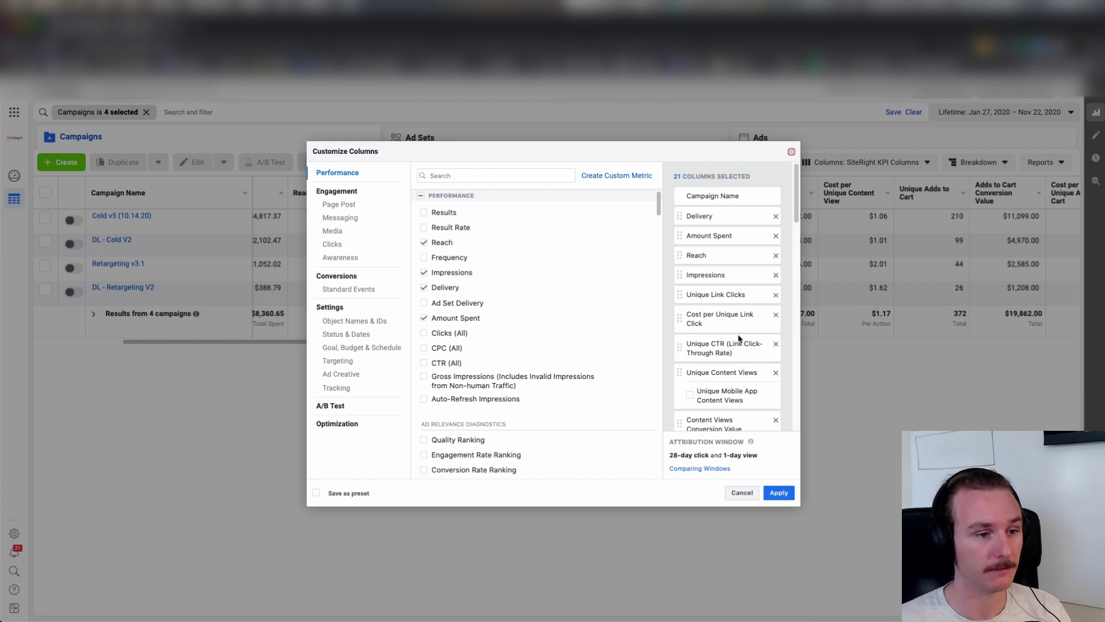
left_click(751, 363)
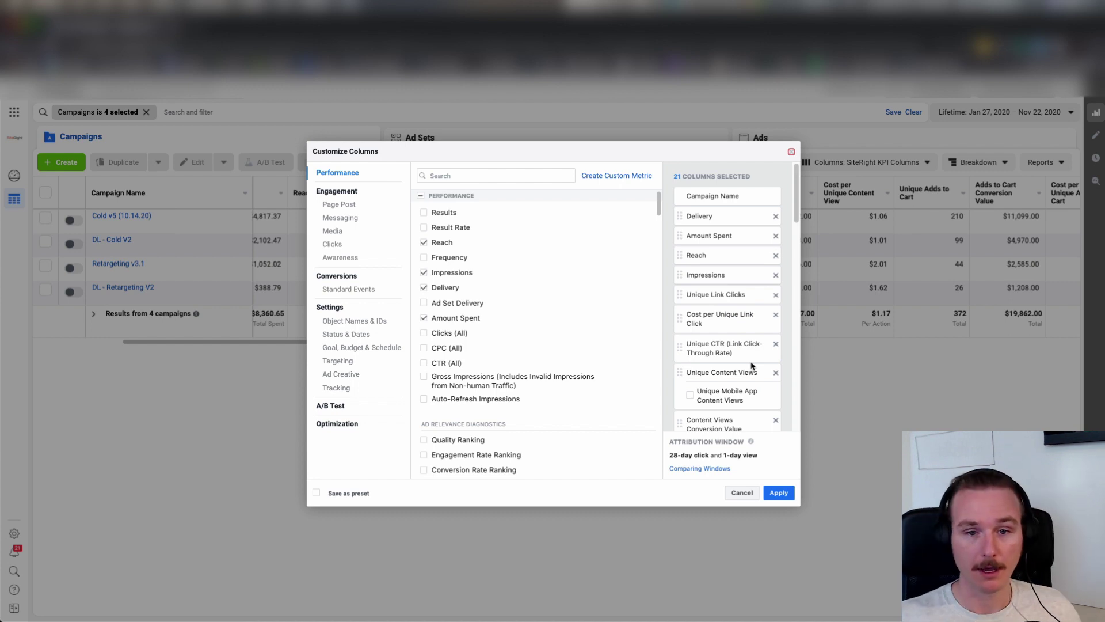
left_click(751, 364)
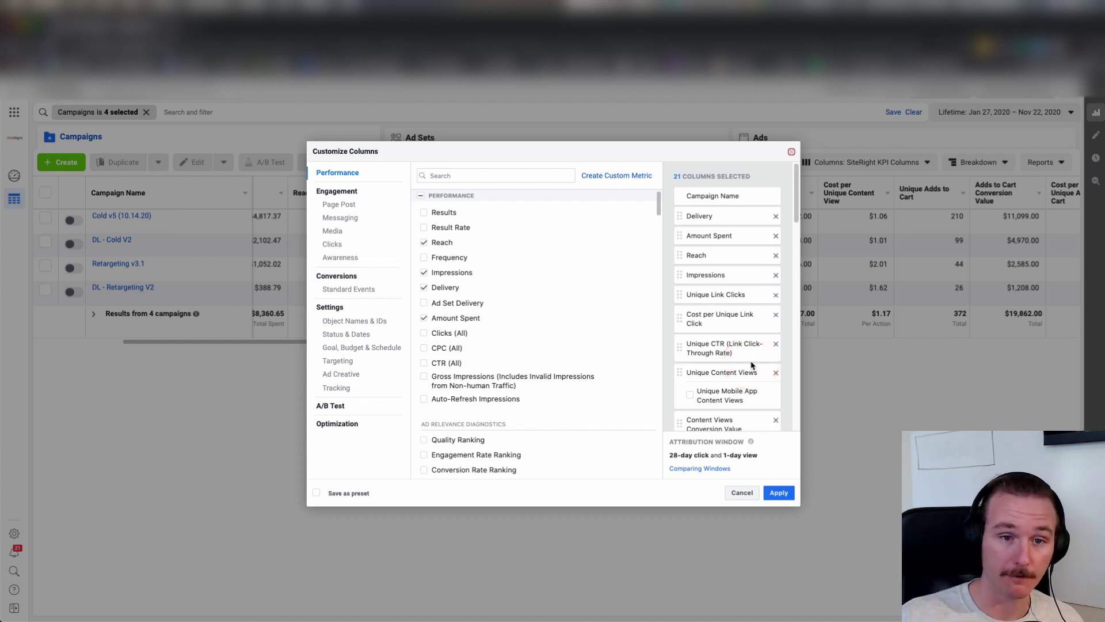